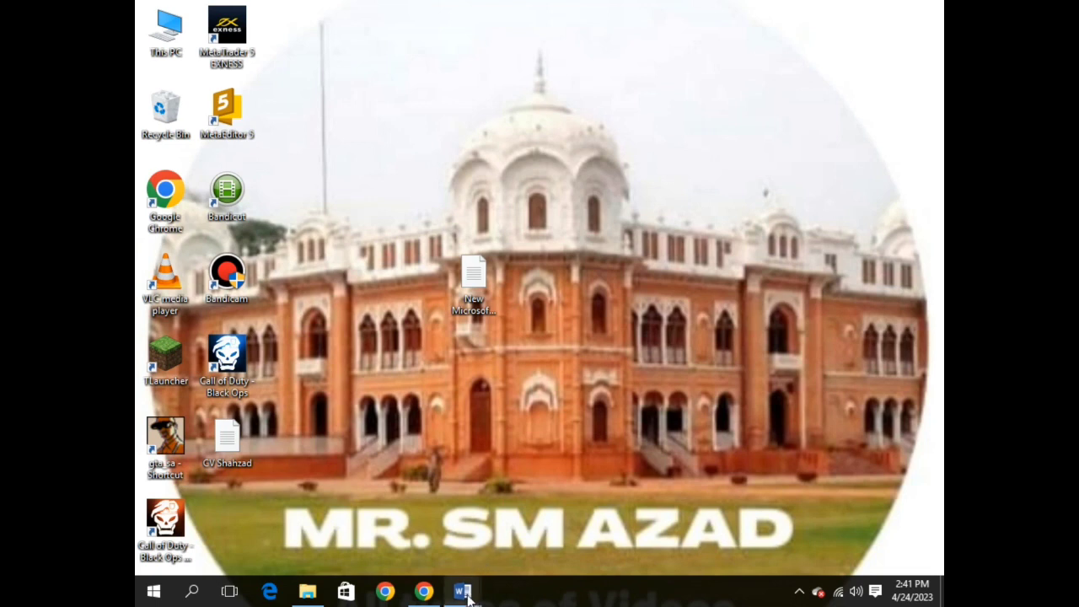
Step: Insert the round WhatsApp photo into the new blank document
{"action": "mouse_move", "coordinate": [469, 597]}
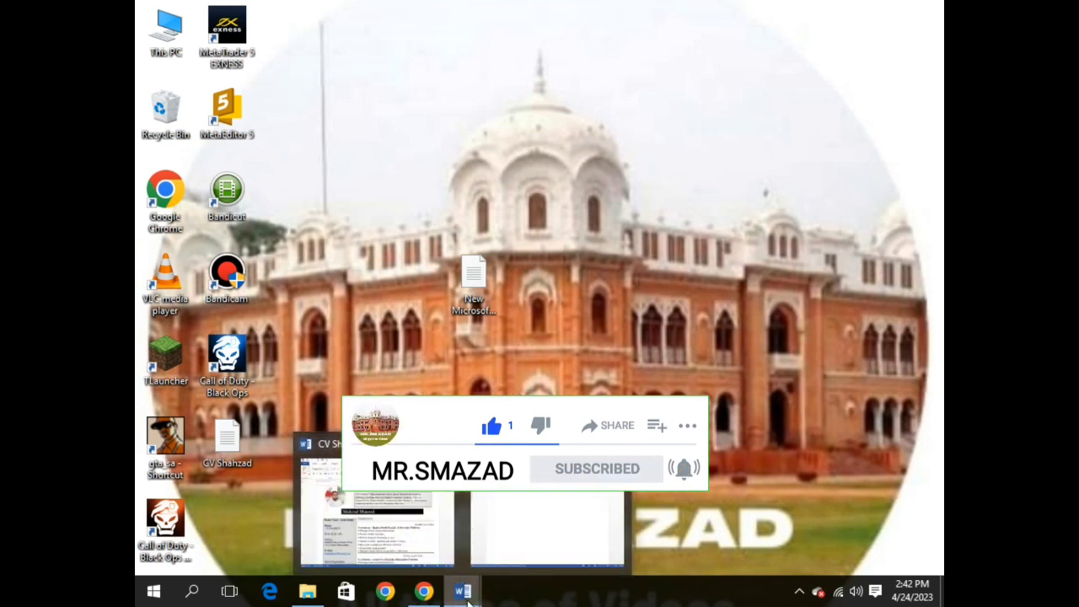
{"action": "left_click", "coordinate": [528, 540]}
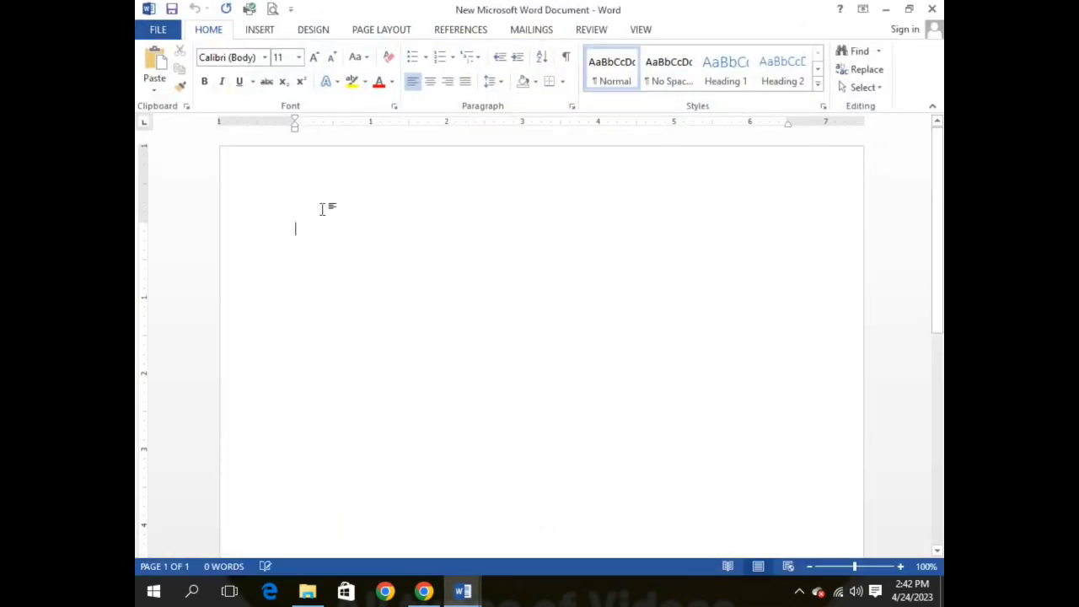
{"action": "left_click", "coordinate": [259, 30]}
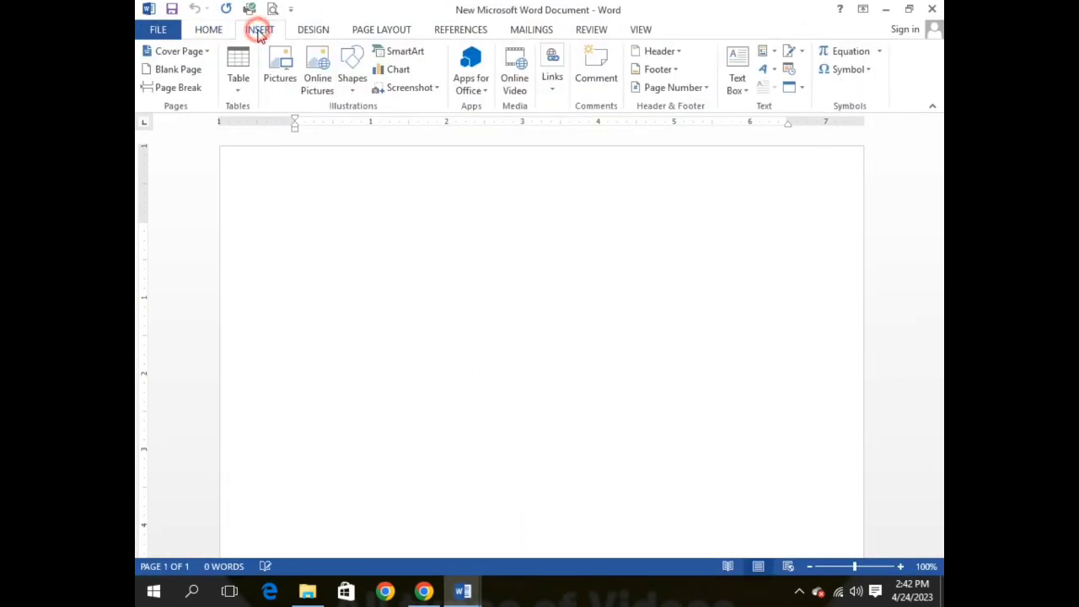
{"action": "left_click", "coordinate": [273, 67]}
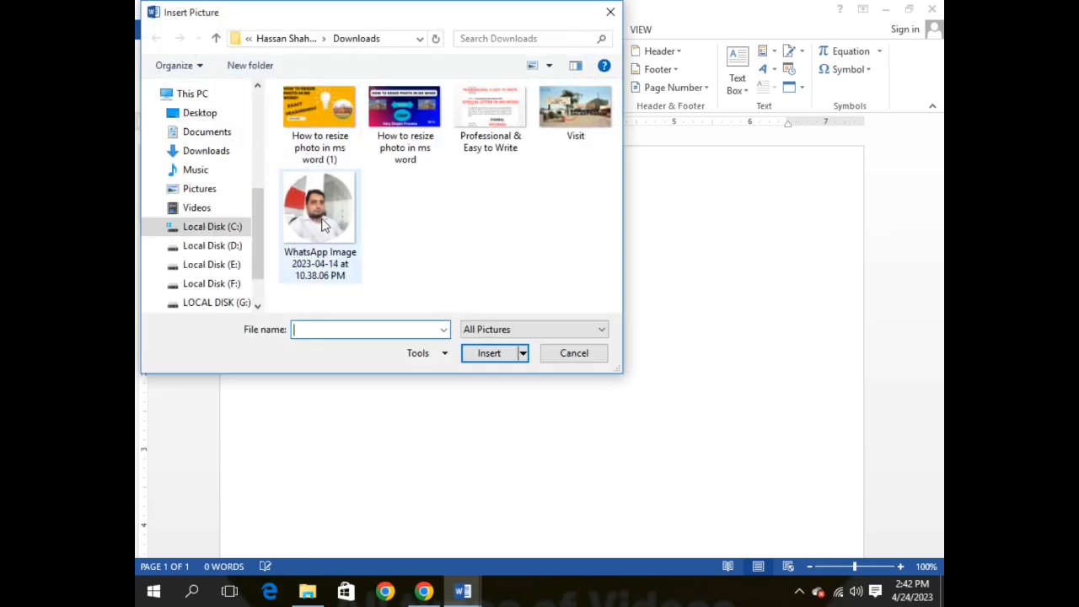
{"action": "left_click", "coordinate": [320, 211]}
{"action": "left_click", "coordinate": [477, 353]}
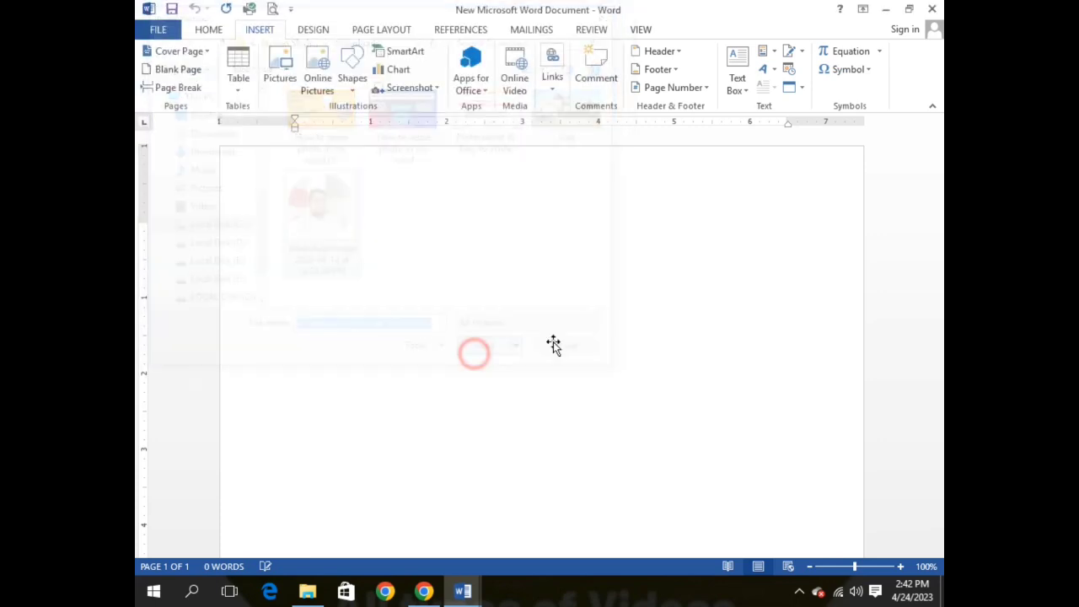
Step: Shrink the photo to 1.53 inches and place it top-left with text wrapping
{"action": "scroll", "coordinate": [598, 362], "scroll_direction": "down", "scroll_amount": 7}
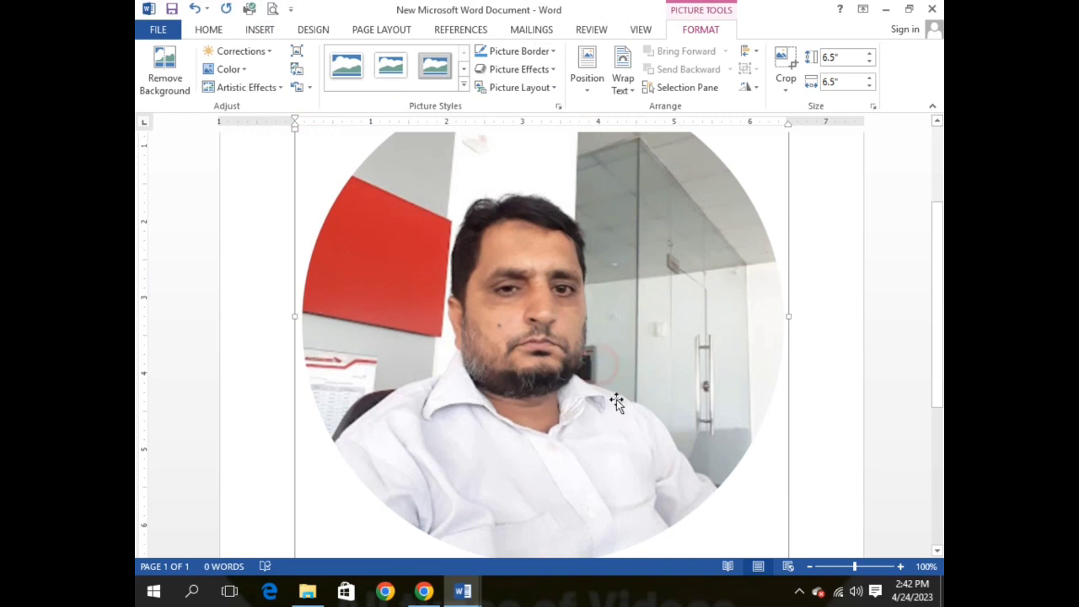
{"action": "left_click_drag", "start_coordinate": [786, 372], "coordinate": [601, 326]}
{"action": "scroll", "coordinate": [508, 248], "scroll_direction": "up", "scroll_amount": 4}
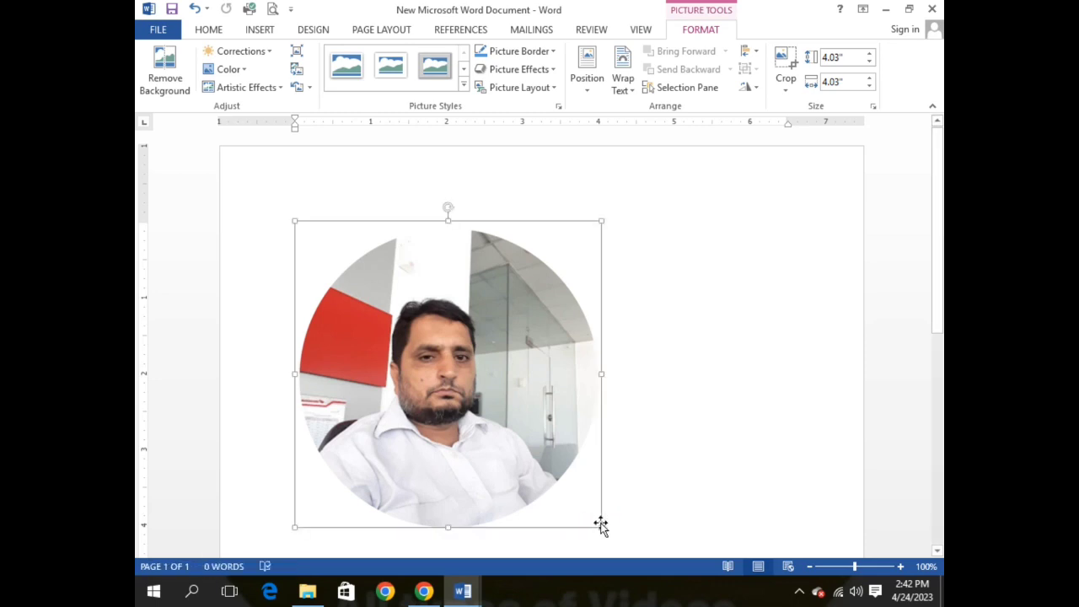
{"action": "left_click_drag", "start_coordinate": [602, 526], "coordinate": [436, 303]}
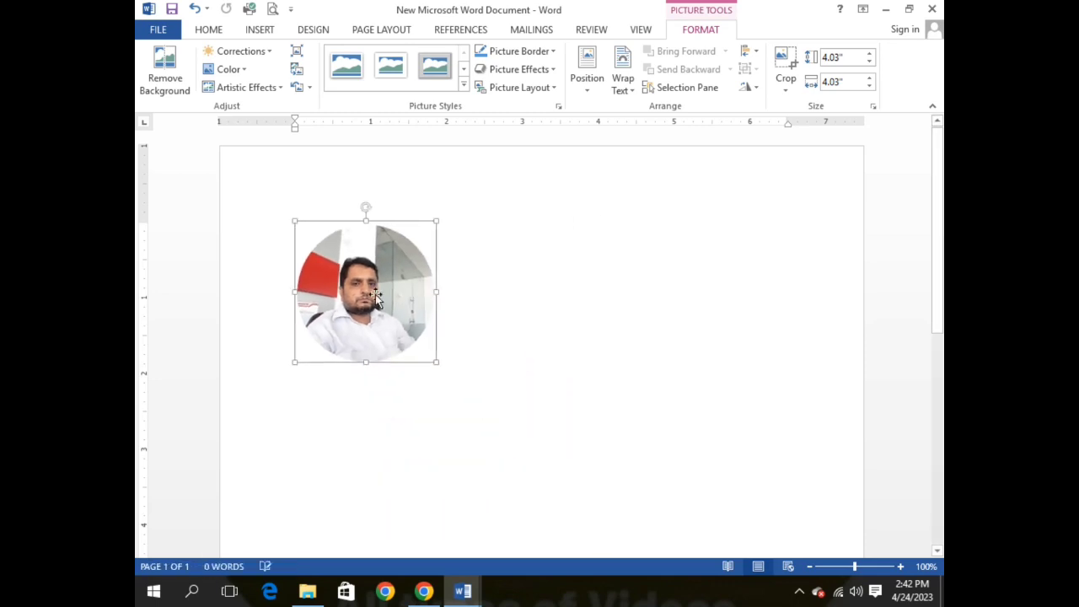
{"action": "left_click", "coordinate": [587, 72]}
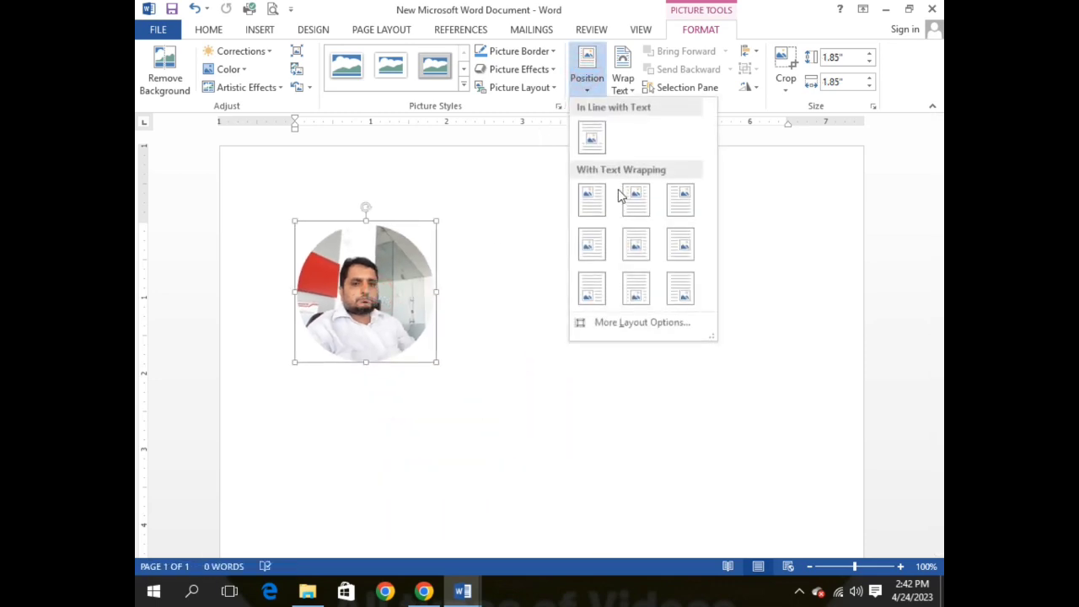
{"action": "left_click", "coordinate": [593, 205]}
{"action": "left_click_drag", "start_coordinate": [397, 315], "coordinate": [355, 250]}
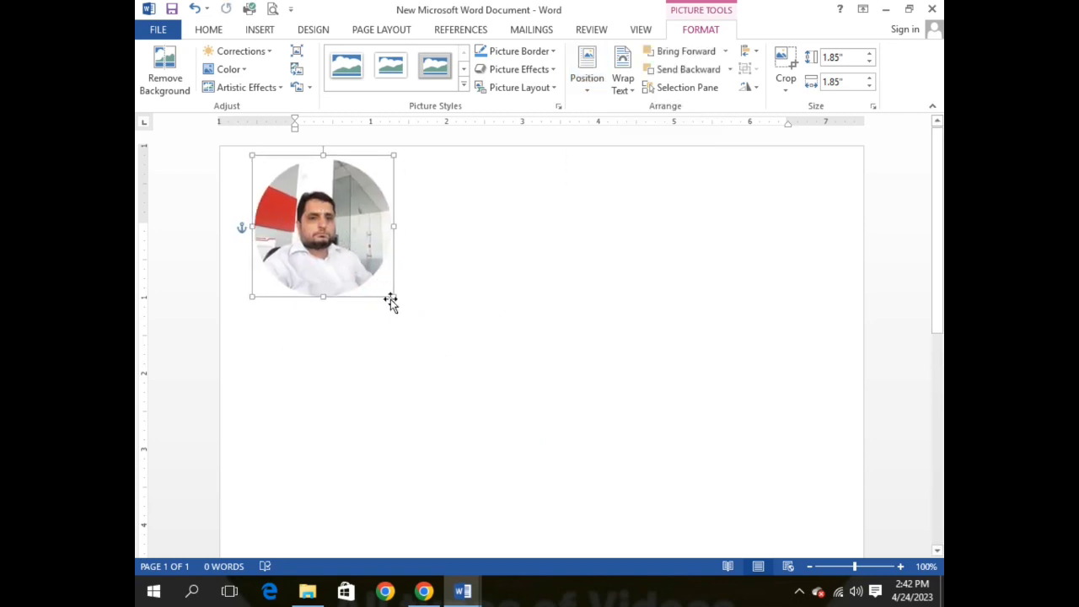
{"action": "left_click_drag", "start_coordinate": [392, 297], "coordinate": [369, 272]}
{"action": "left_click", "coordinate": [456, 223]}
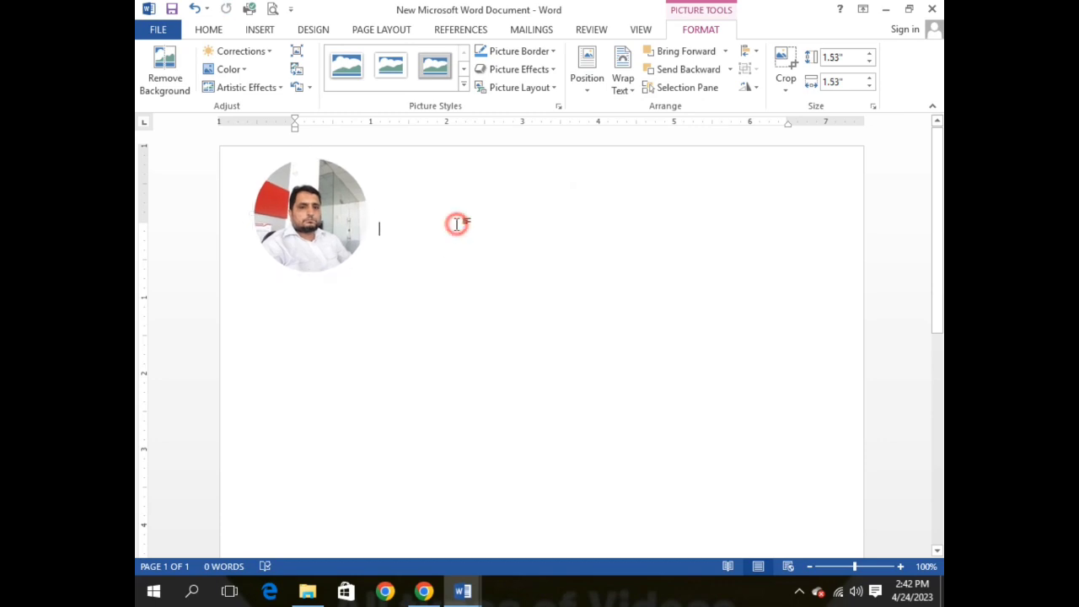
Step: Draw a single-cell table box beside the photo with Draw Table
{"action": "left_click", "coordinate": [462, 197]}
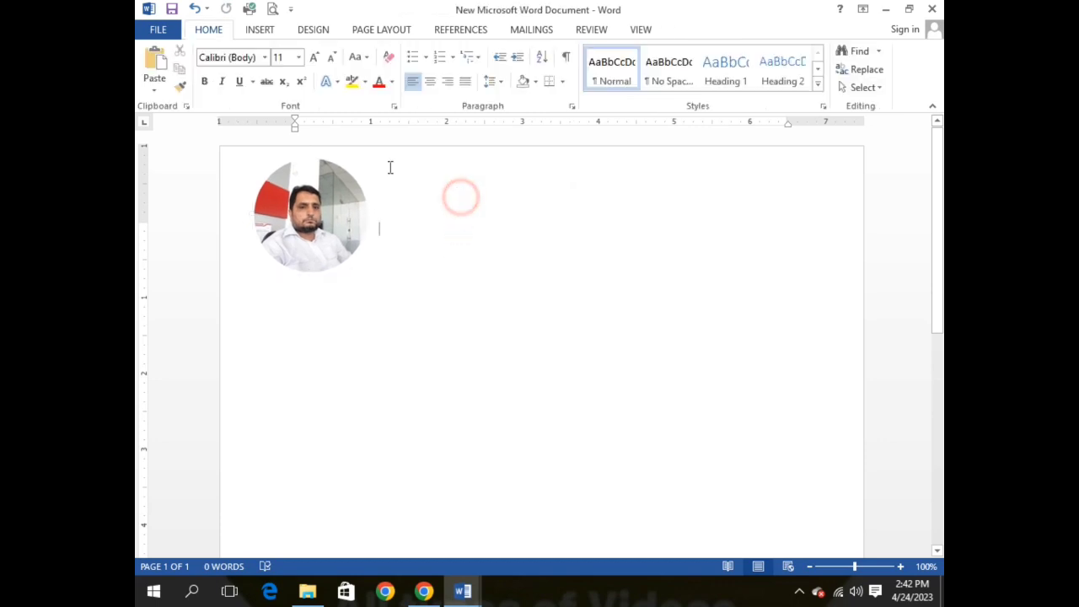
{"action": "left_click", "coordinate": [247, 34]}
{"action": "left_click", "coordinate": [240, 89]}
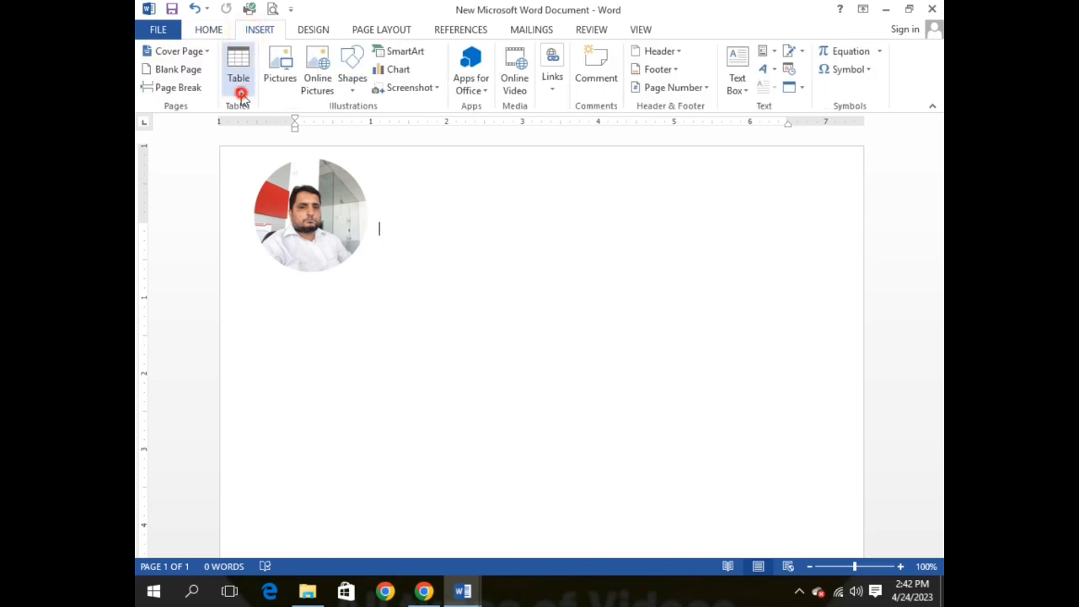
{"action": "left_click", "coordinate": [263, 269]}
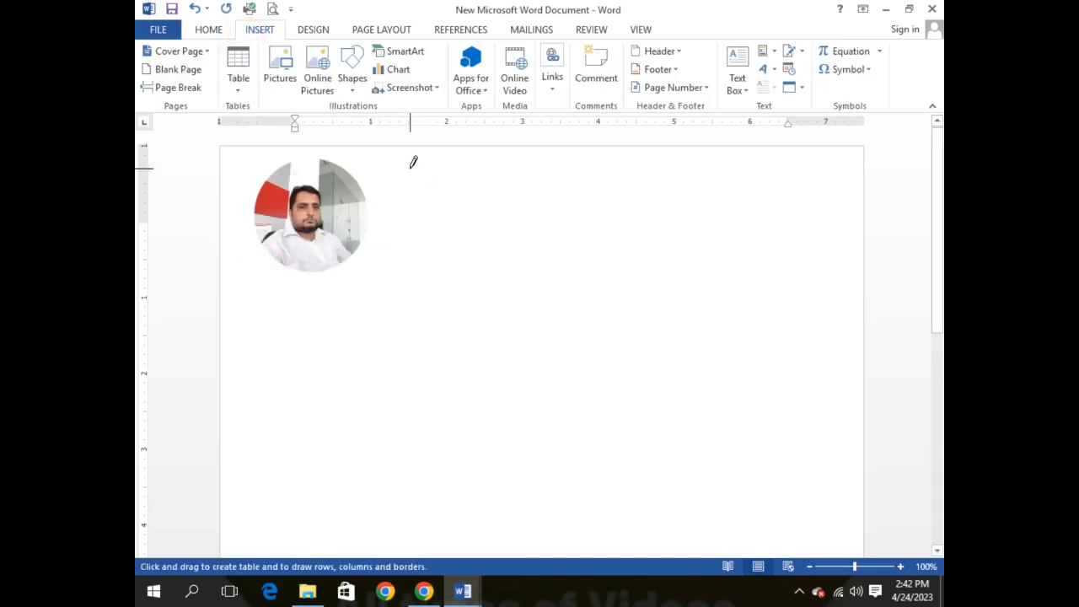
{"action": "mouse_move", "coordinate": [410, 167]}
{"action": "left_mouse_down"}
{"action": "mouse_move", "coordinate": [434, 239]}
{"action": "mouse_move", "coordinate": [594, 259]}
{"action": "mouse_move", "coordinate": [810, 258]}
{"action": "left_mouse_up"}
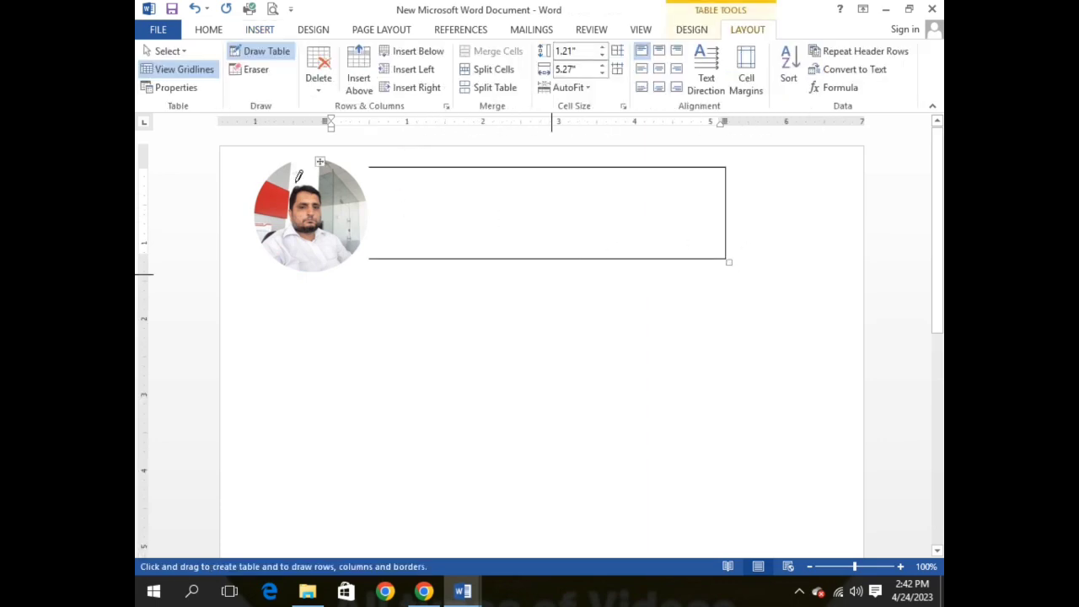
{"action": "left_click", "coordinate": [427, 202]}
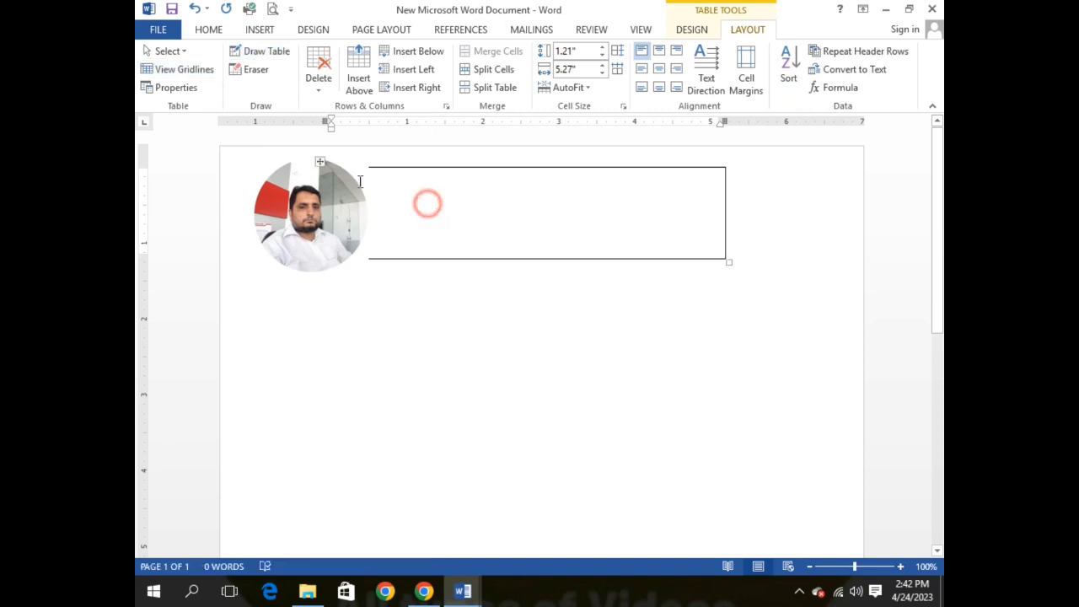
Step: Shift the table right, away from the photo, and check its cell and row selection
{"action": "left_click_drag", "start_coordinate": [321, 161], "coordinate": [405, 164]}
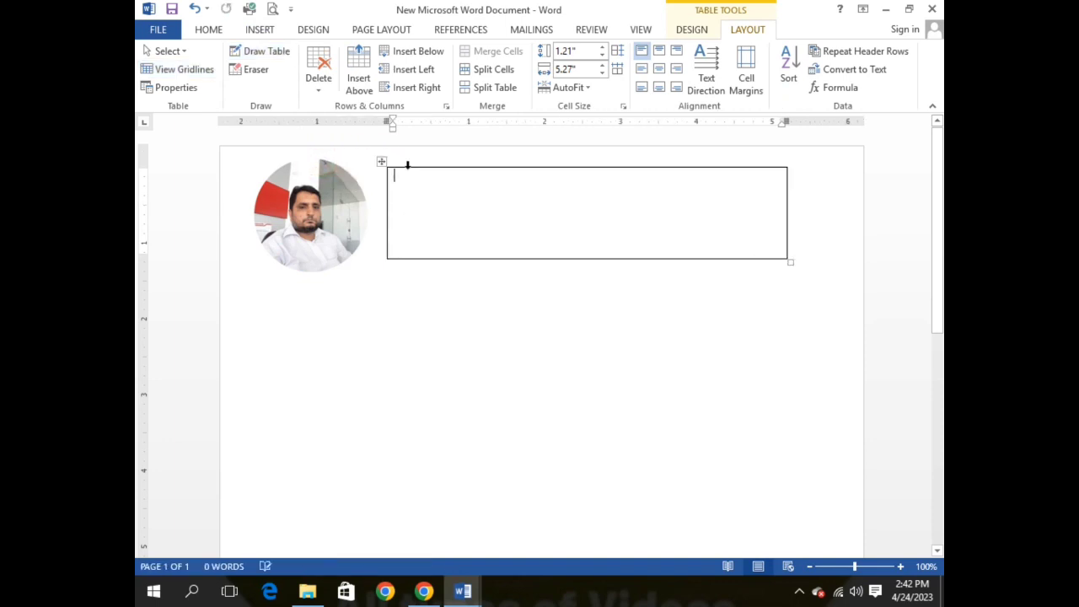
{"action": "left_click", "coordinate": [429, 222]}
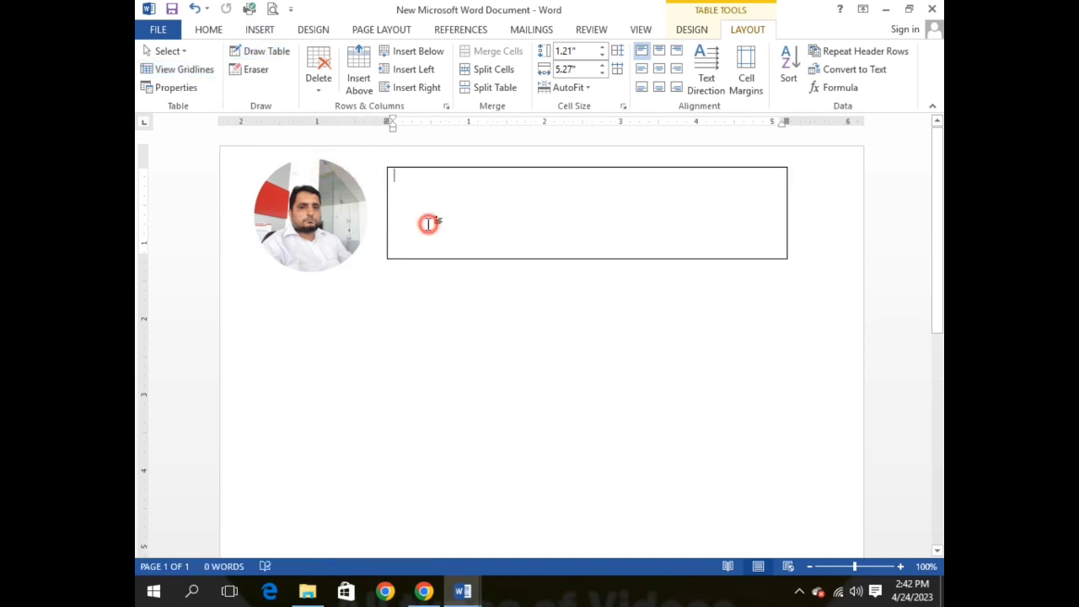
{"action": "left_click", "coordinate": [391, 255]}
{"action": "left_click", "coordinate": [672, 190]}
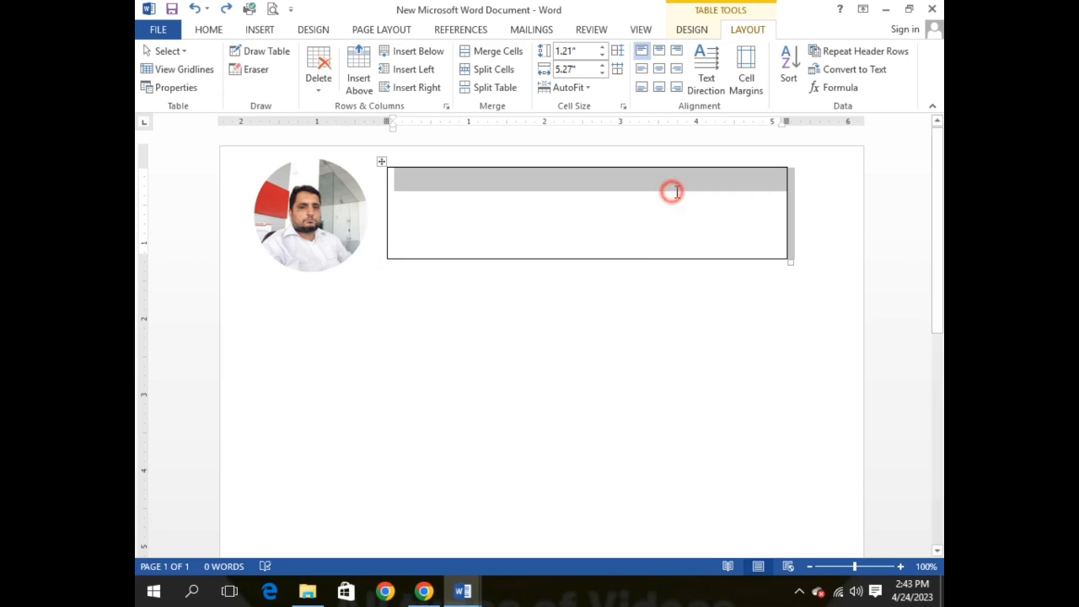
{"action": "right_click", "coordinate": [448, 215]}
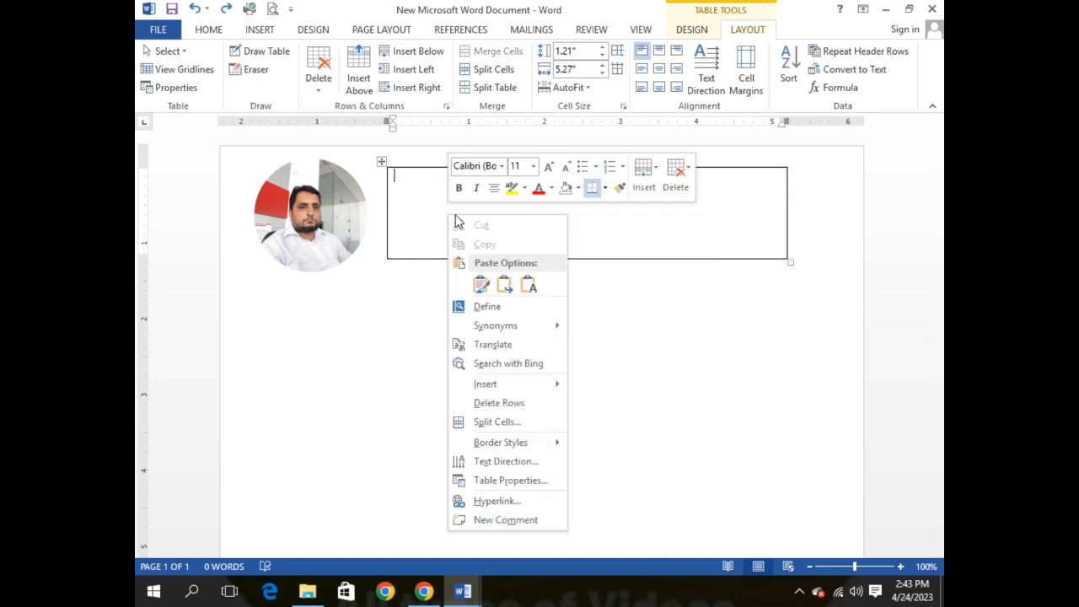
{"action": "left_click", "coordinate": [620, 210]}
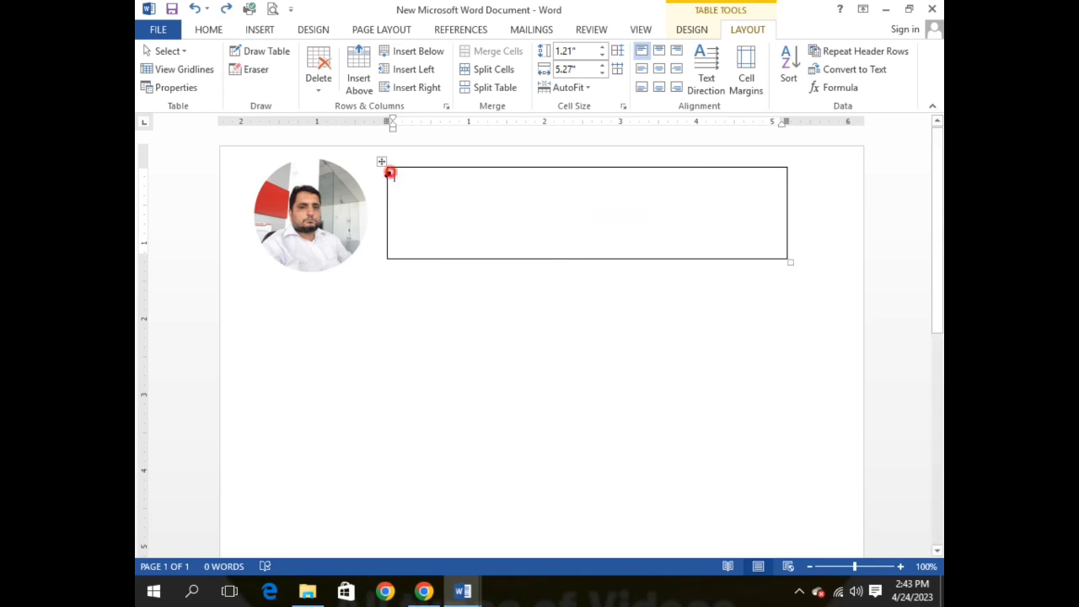
{"action": "left_click", "coordinate": [388, 173]}
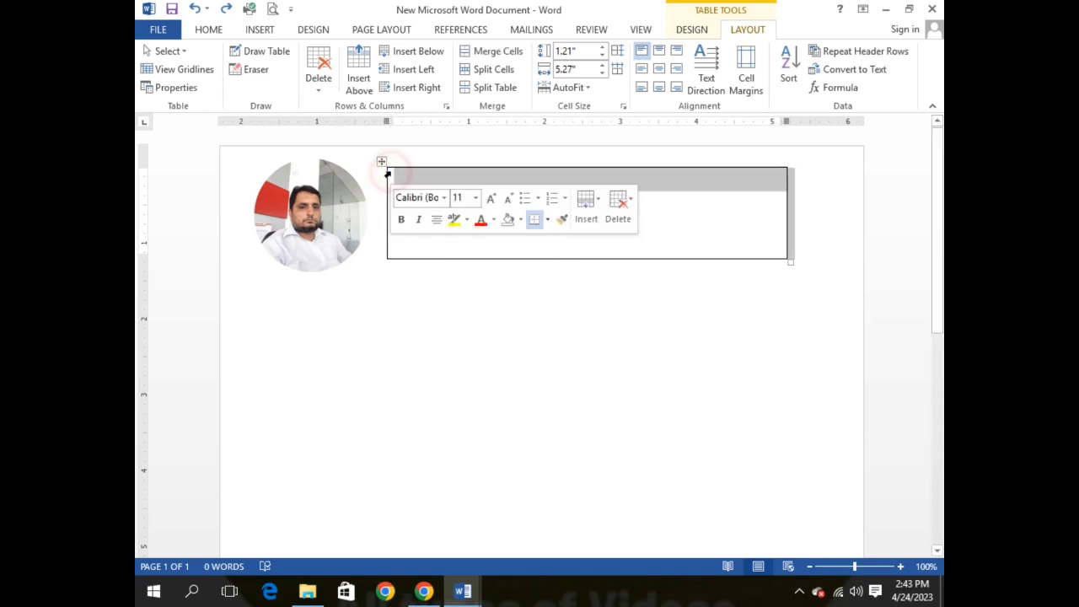
{"action": "left_click", "coordinate": [741, 239]}
Step: Copy the 'Accountant helps businesses…' paragraph from the source CV into the table cell
{"action": "mouse_move", "coordinate": [462, 590]}
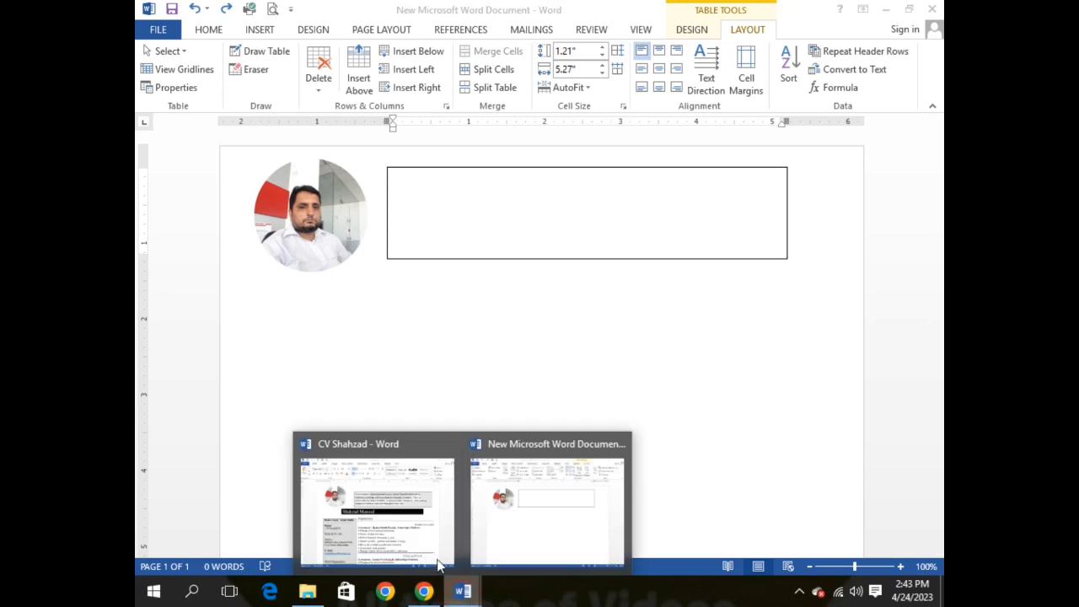
{"action": "left_click", "coordinate": [405, 469]}
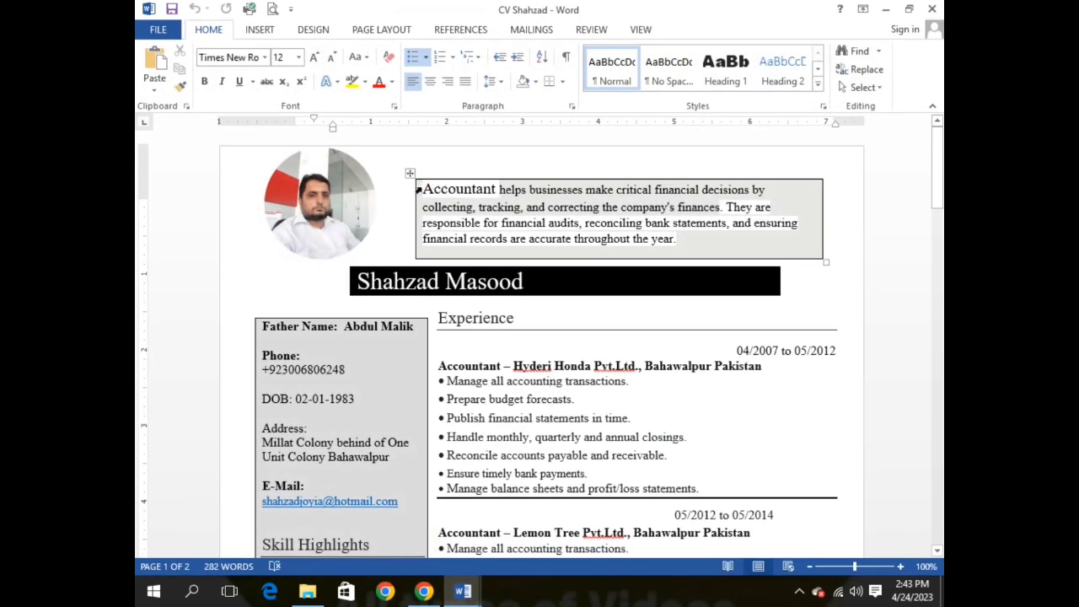
{"action": "left_click", "coordinate": [418, 191]}
{"action": "left_click", "coordinate": [456, 189]}
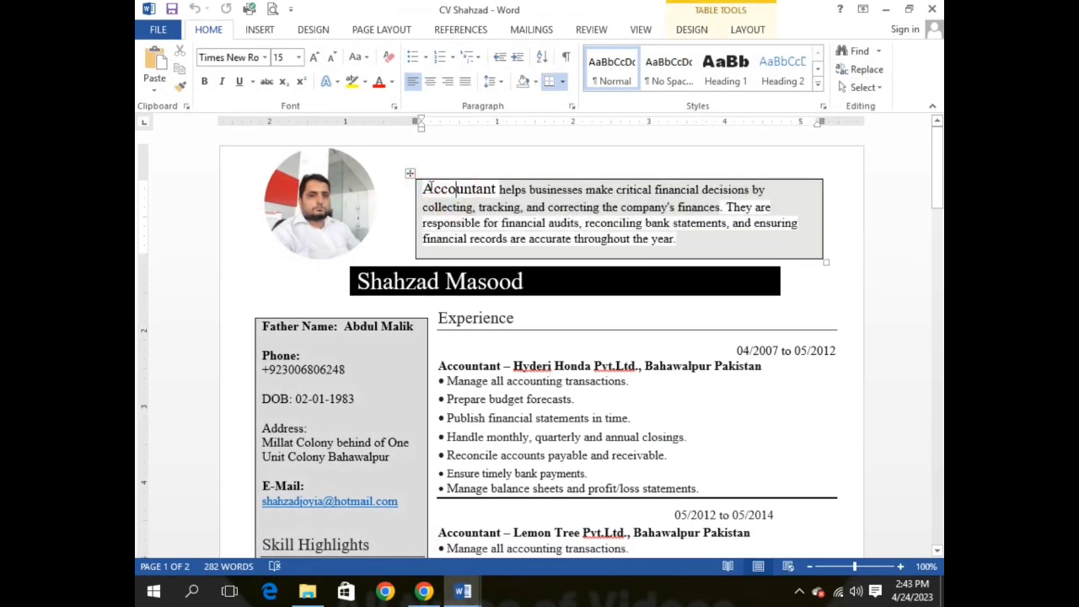
{"action": "left_click_drag", "start_coordinate": [425, 188], "coordinate": [690, 234]}
{"action": "key", "text": "ctrl+c"}
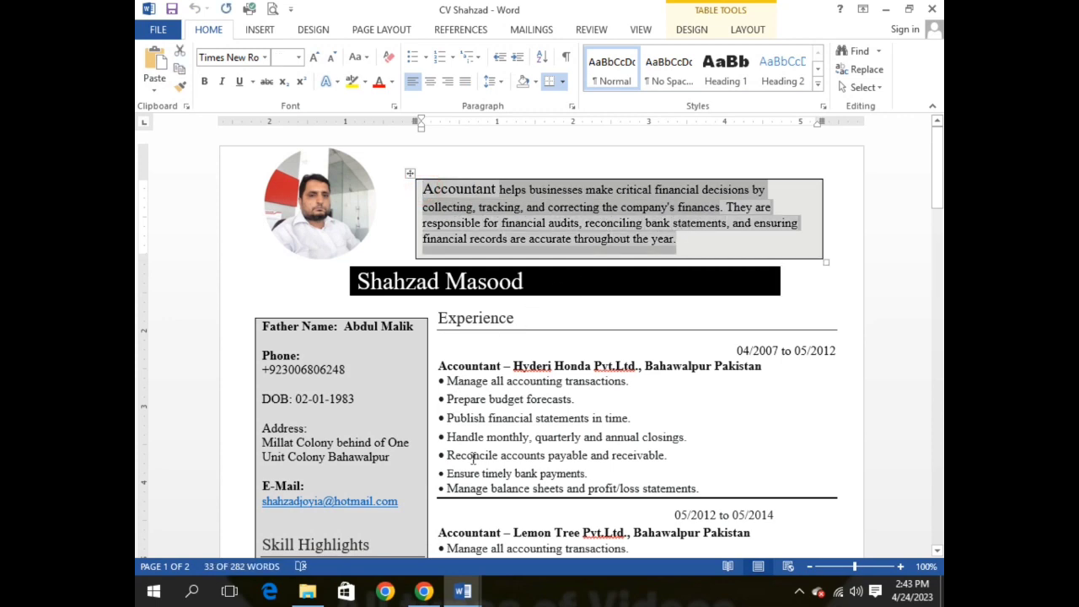
{"action": "mouse_move", "coordinate": [475, 589]}
{"action": "left_click", "coordinate": [502, 518]}
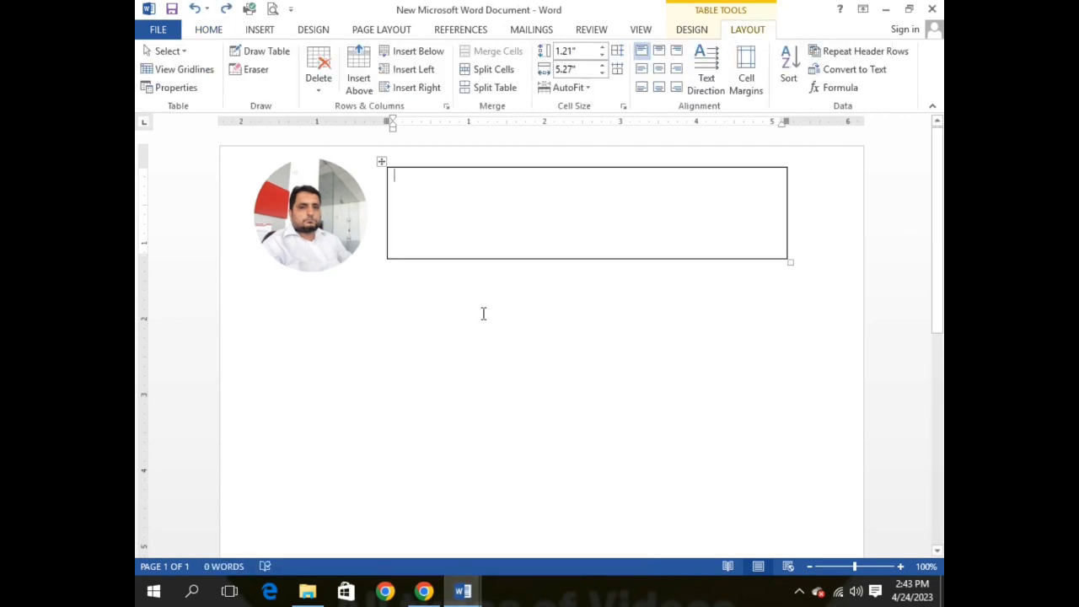
{"action": "key", "text": "ctrl+v"}
{"action": "left_click", "coordinate": [428, 289]}
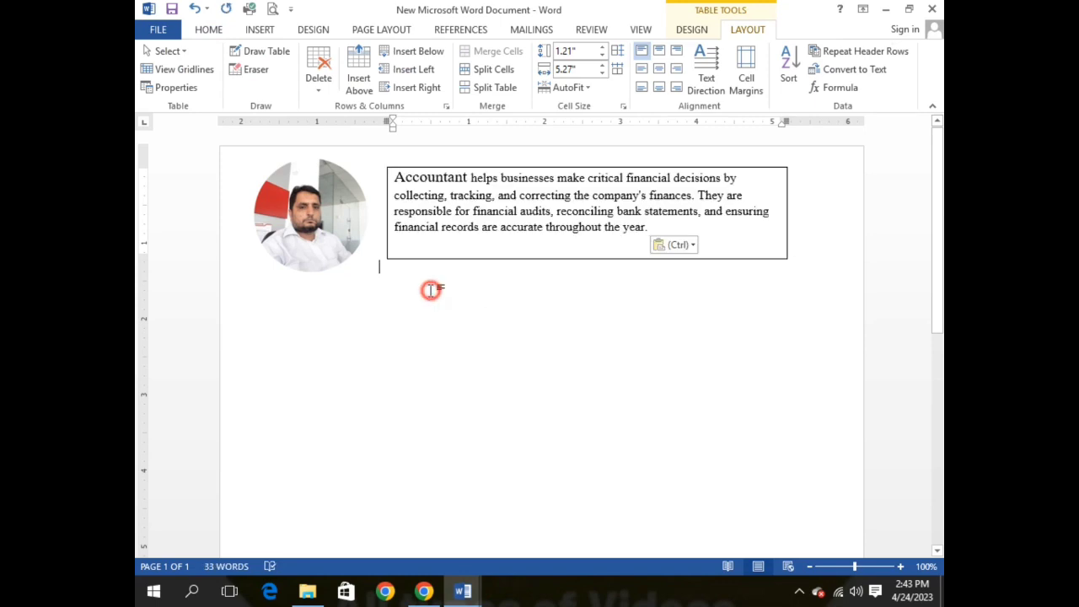
Step: Insert a 1x1 table, type the CV owner's name and size it 24 pt
{"action": "left_click", "coordinate": [261, 31]}
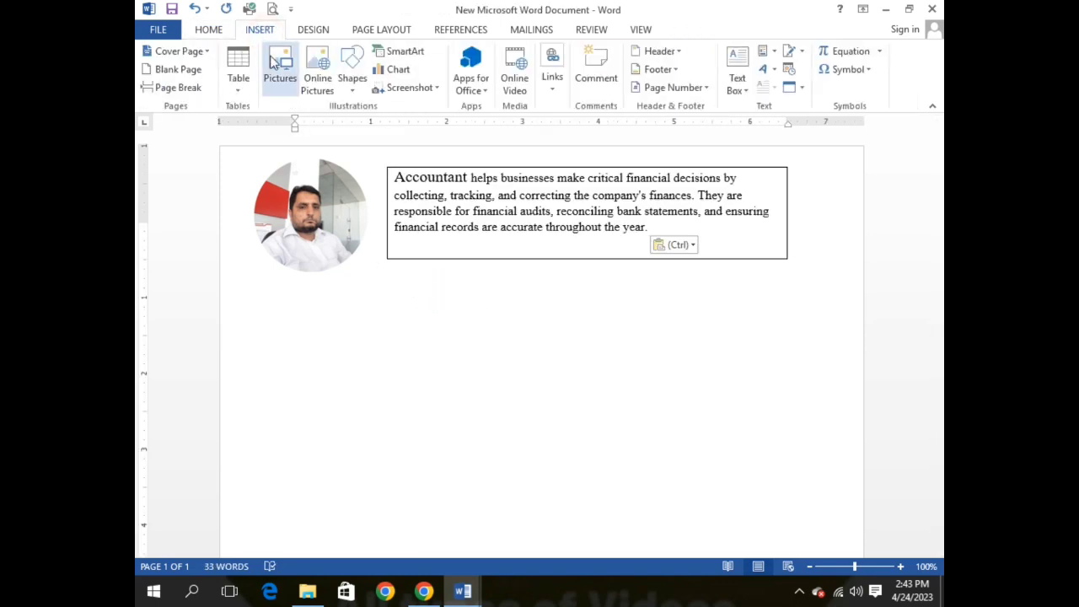
{"action": "left_click", "coordinate": [238, 72]}
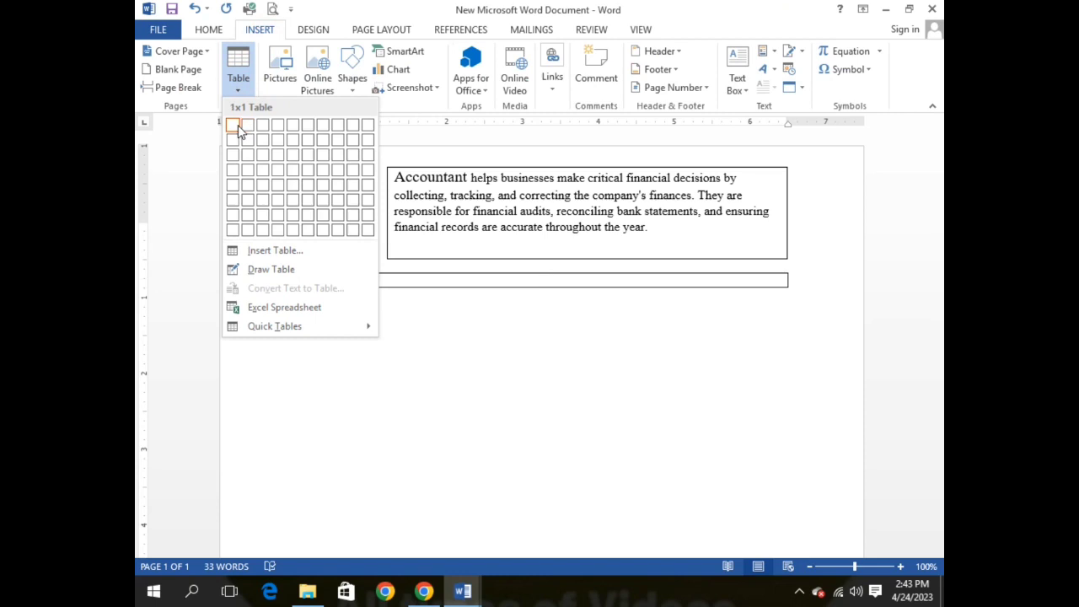
{"action": "left_click", "coordinate": [237, 126]}
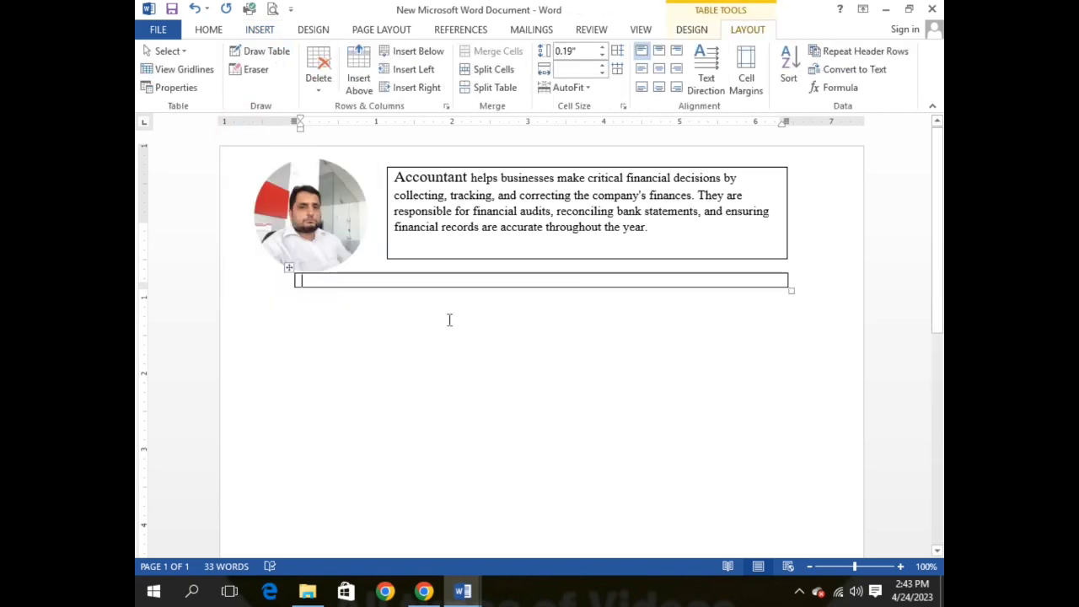
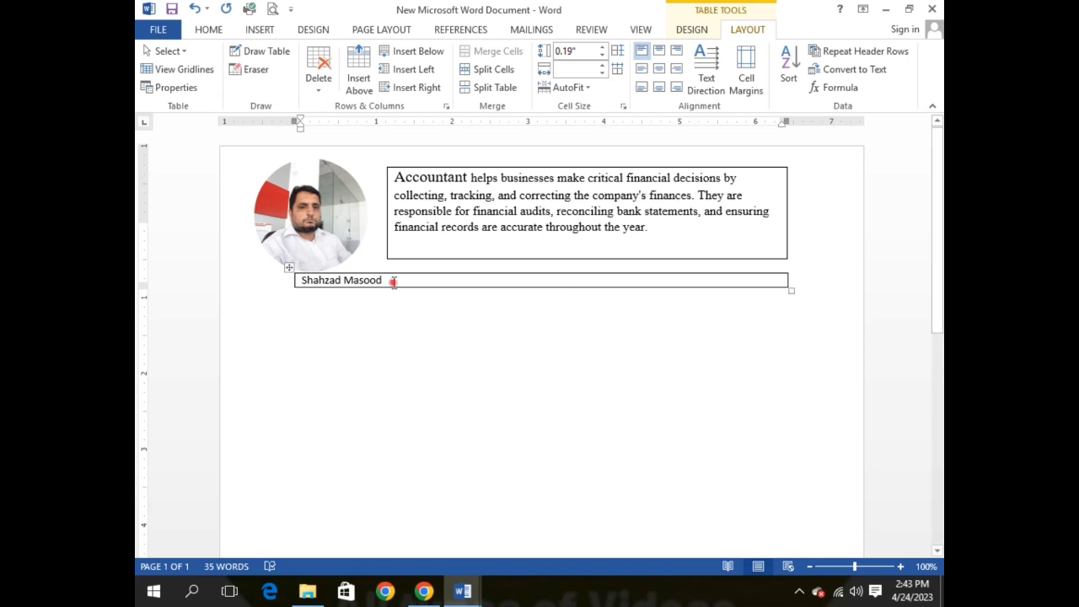
{"action": "left_click_drag", "start_coordinate": [393, 281], "coordinate": [302, 280]}
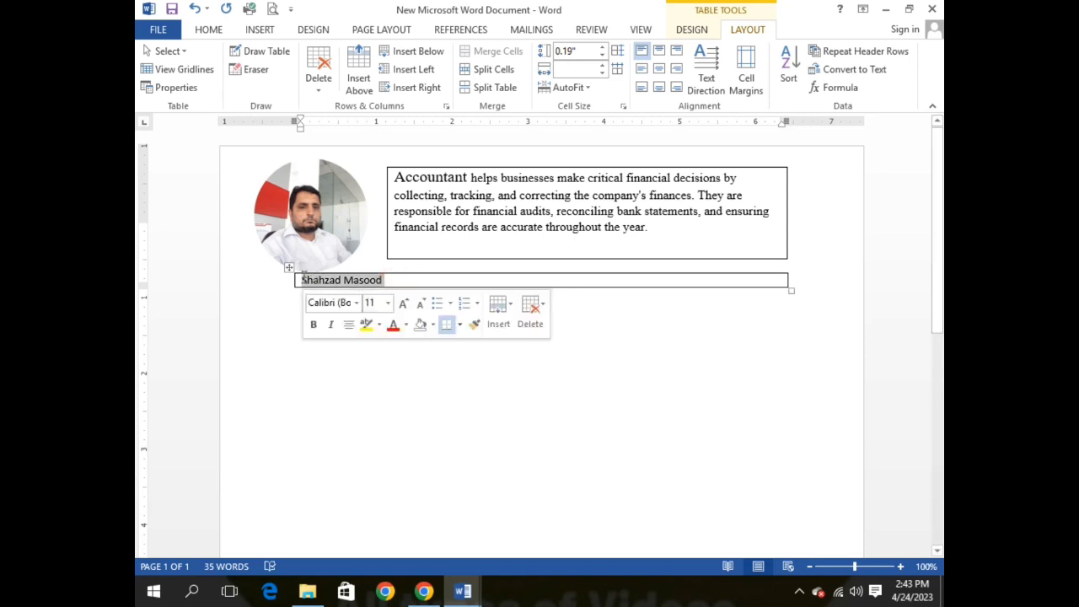
{"action": "left_click", "coordinate": [388, 303]}
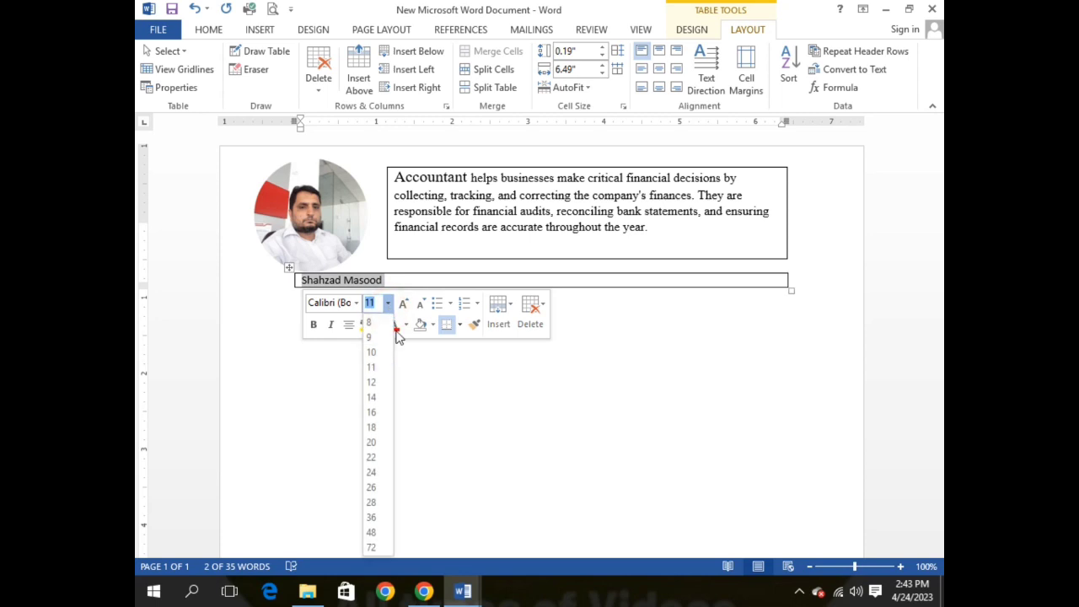
{"action": "left_click", "coordinate": [372, 472]}
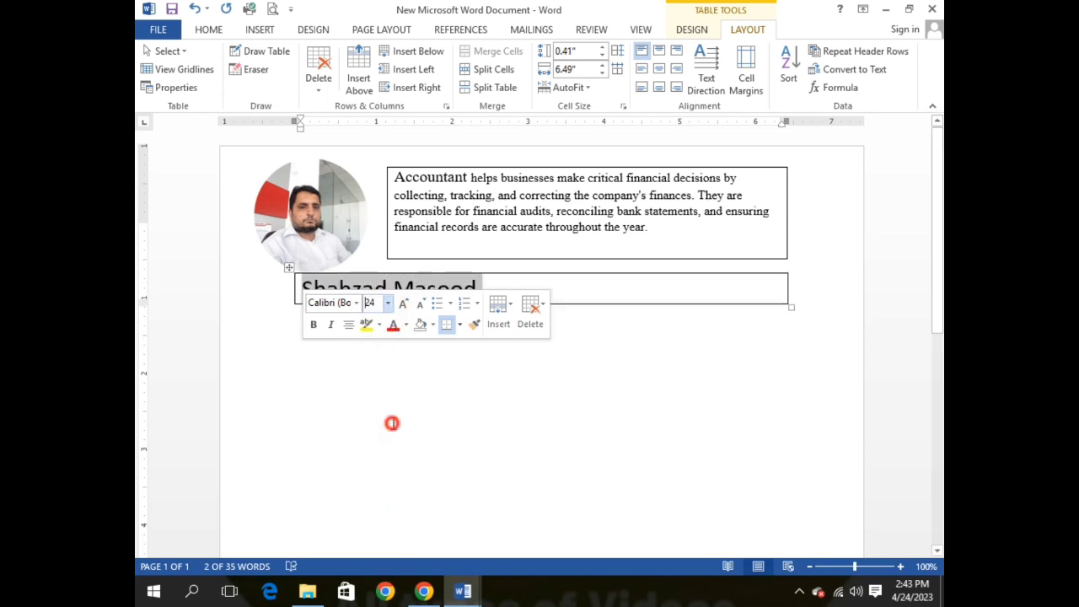
{"action": "left_click", "coordinate": [393, 423]}
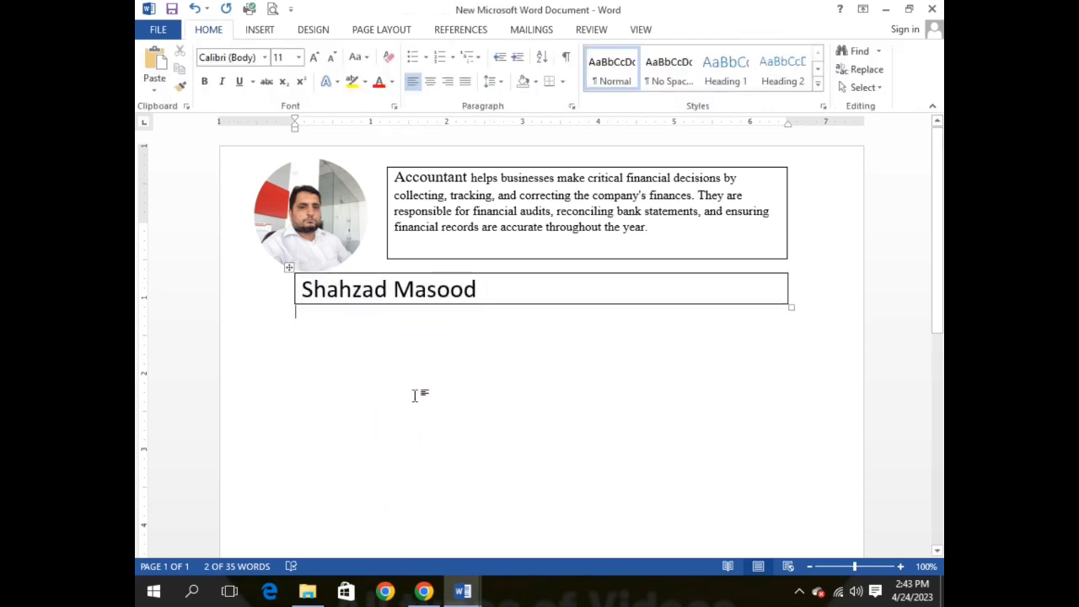
Step: Draw a tall sidebar table below the name bar
{"action": "left_click", "coordinate": [262, 30]}
{"action": "left_click", "coordinate": [239, 66]}
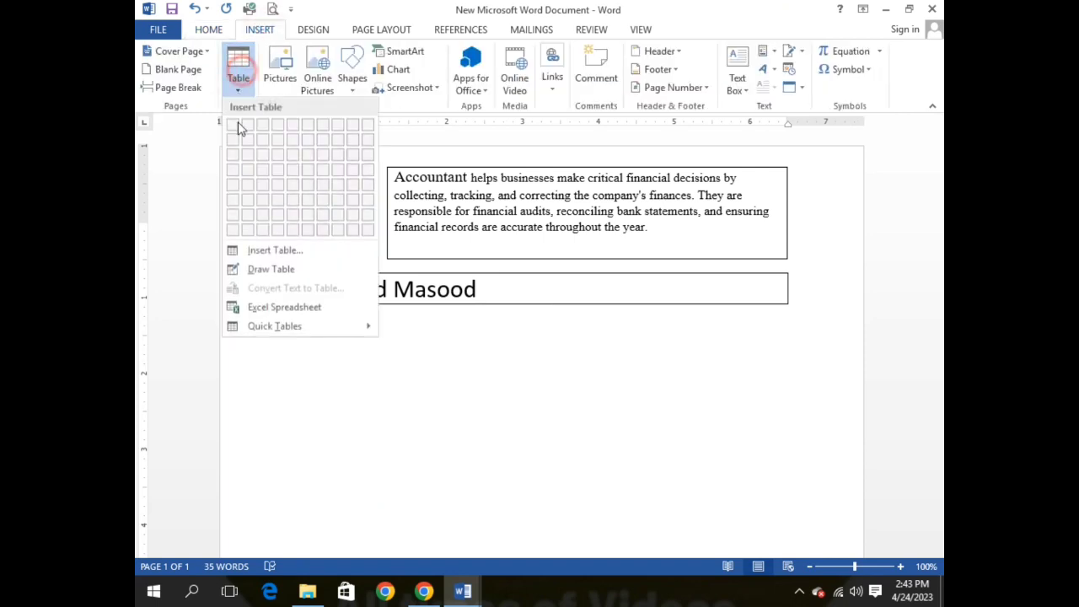
{"action": "left_click", "coordinate": [257, 269]}
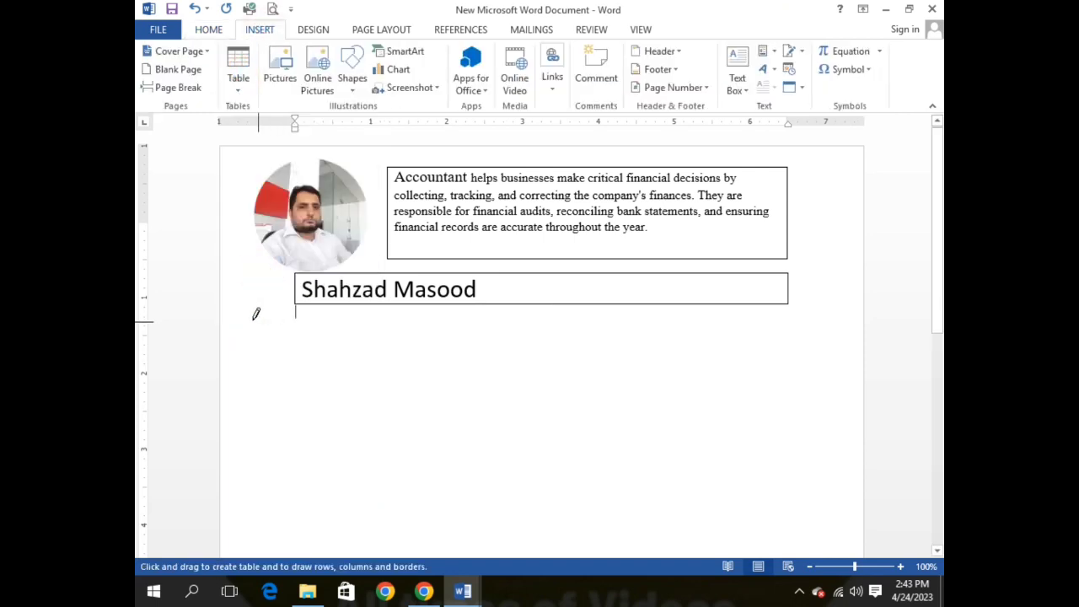
{"action": "mouse_move", "coordinate": [242, 309]}
{"action": "left_mouse_down"}
{"action": "mouse_move", "coordinate": [357, 338]}
{"action": "mouse_move", "coordinate": [386, 511]}
{"action": "mouse_move", "coordinate": [417, 540]}
{"action": "mouse_move", "coordinate": [444, 545]}
{"action": "mouse_move", "coordinate": [449, 514]}
{"action": "mouse_move", "coordinate": [456, 597]}
{"action": "mouse_move", "coordinate": [452, 510]}
{"action": "left_mouse_up"}
{"action": "scroll", "coordinate": [326, 313], "scroll_direction": "up", "scroll_amount": 3}
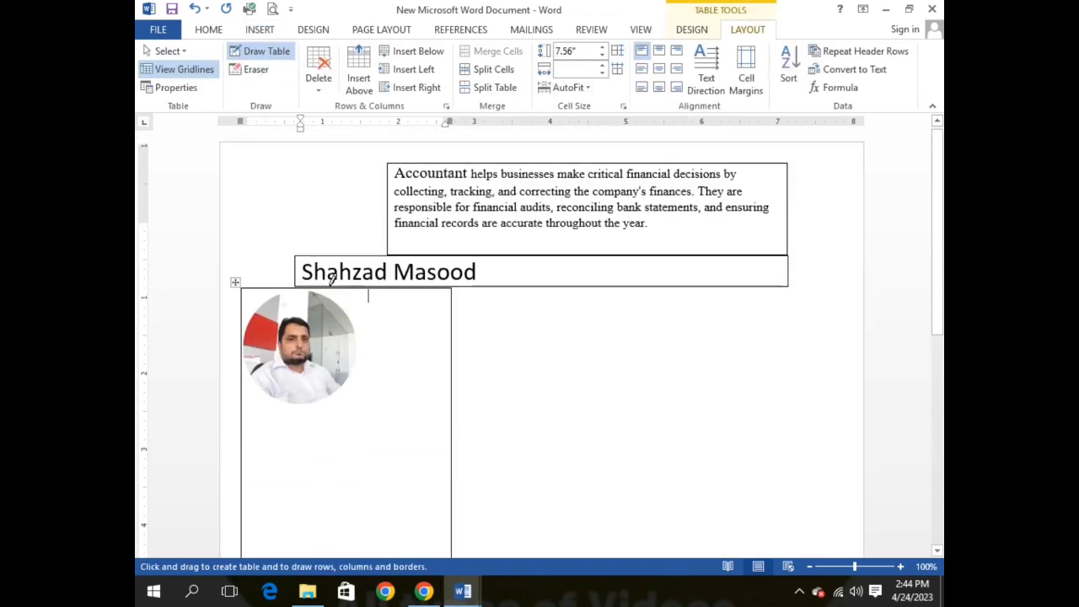
Step: Set the page size to Legal
{"action": "left_click", "coordinate": [363, 30]}
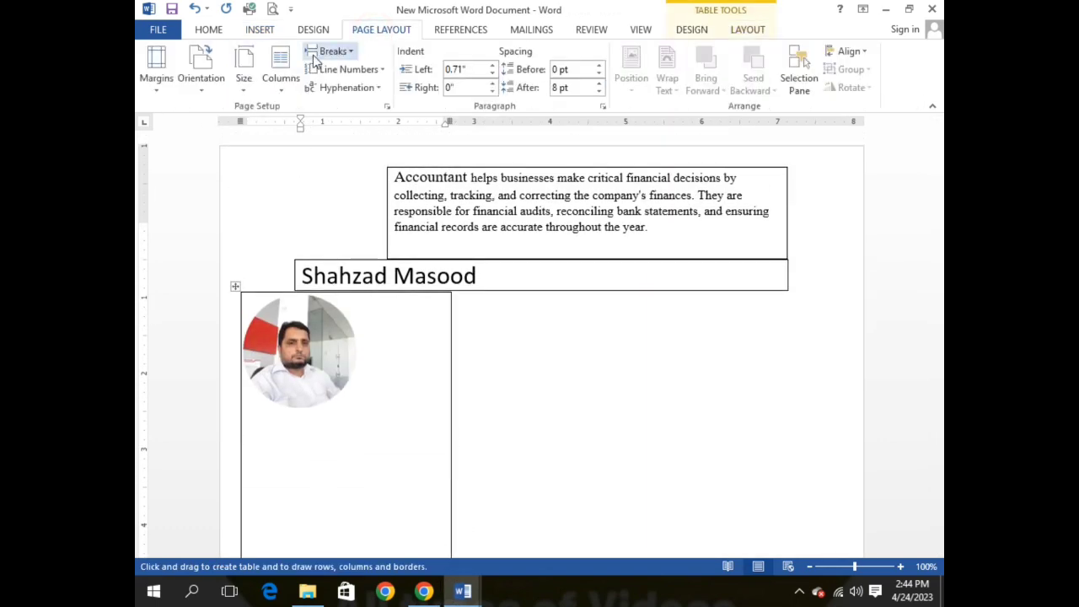
{"action": "left_click", "coordinate": [247, 91]}
{"action": "left_click", "coordinate": [260, 182]}
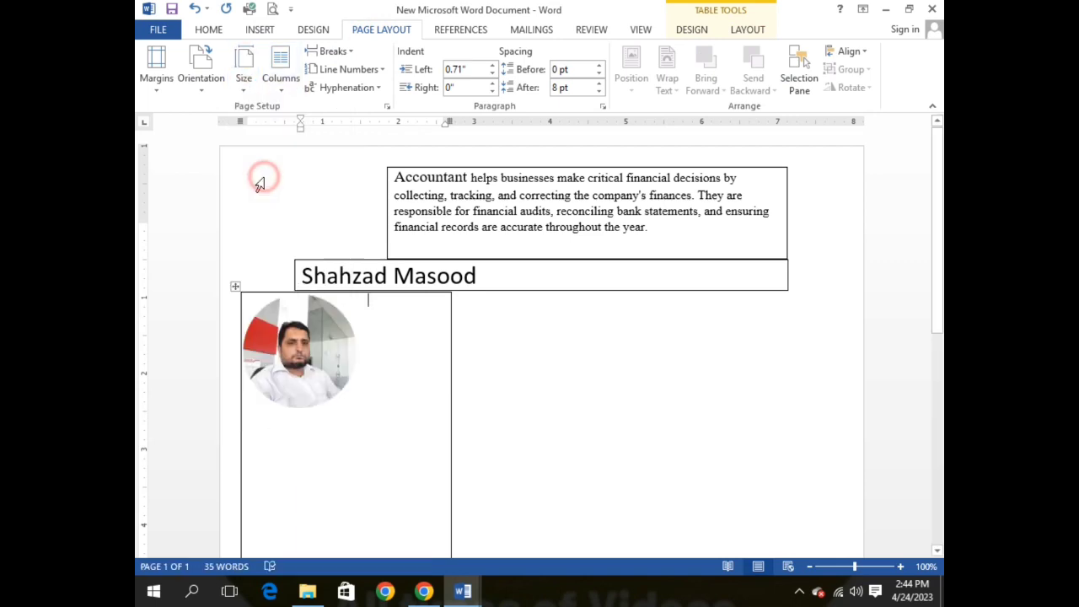
Step: Stretch the sidebar further down and move the photo to the top-left corner
{"action": "scroll", "coordinate": [393, 436], "scroll_direction": "down", "scroll_amount": 10}
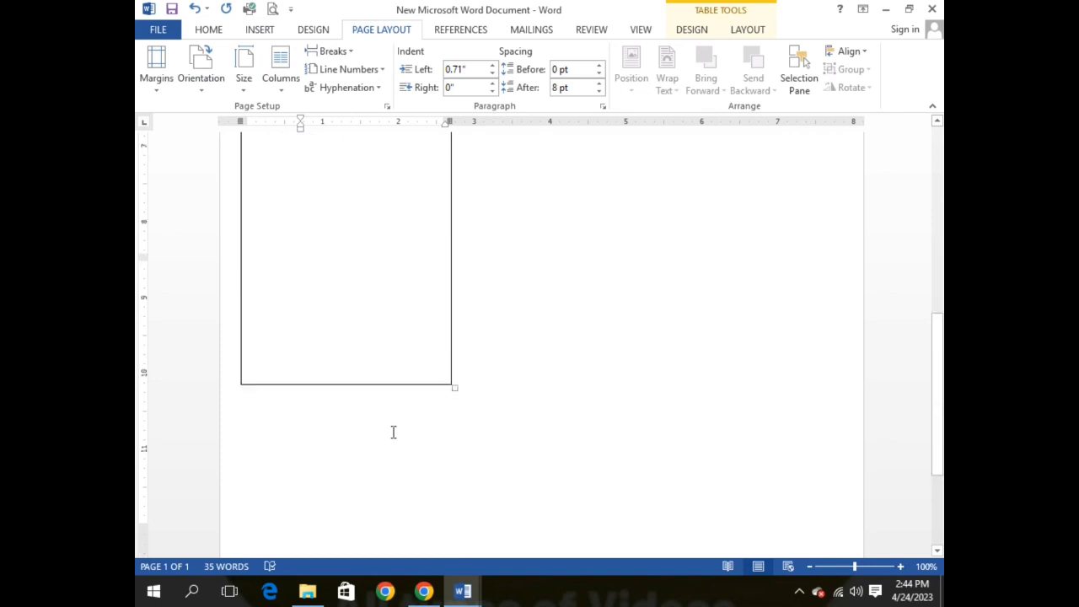
{"action": "left_click_drag", "start_coordinate": [455, 279], "coordinate": [445, 447]}
{"action": "scroll", "coordinate": [412, 388], "scroll_direction": "up", "scroll_amount": 10}
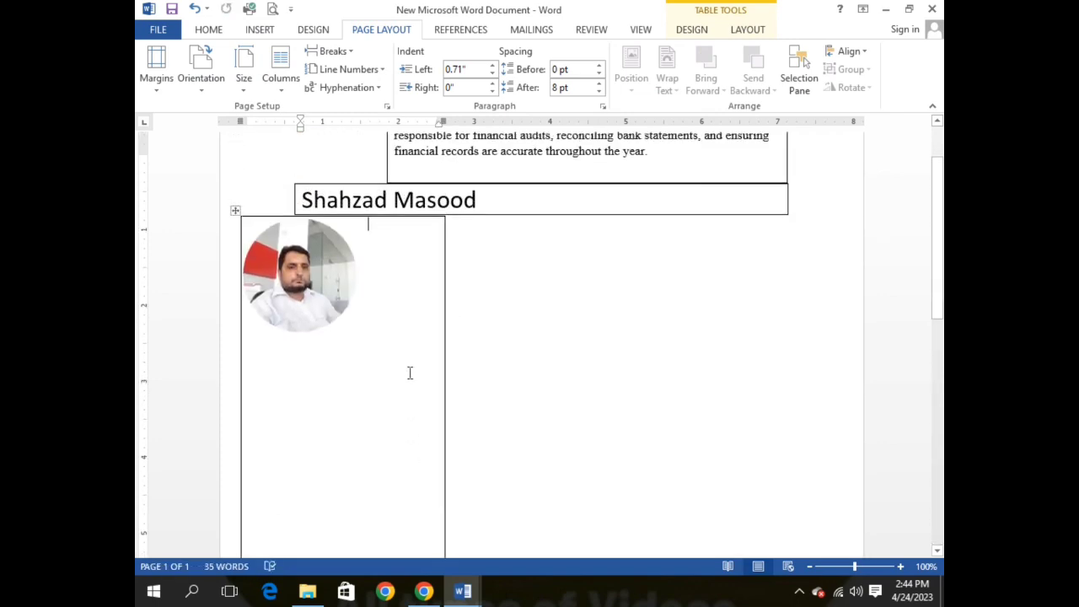
{"action": "left_click_drag", "start_coordinate": [289, 352], "coordinate": [282, 217]}
{"action": "left_click", "coordinate": [353, 422]}
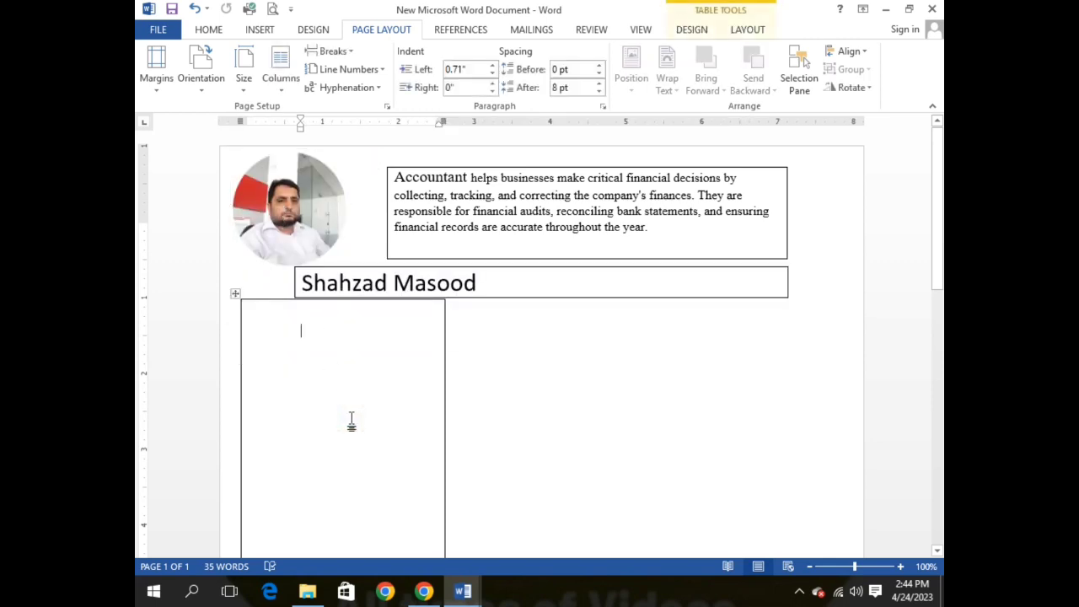
Step: Select the left column's personal details, skills and languages in the source CV
{"action": "mouse_move", "coordinate": [465, 586]}
{"action": "left_click", "coordinate": [375, 539]}
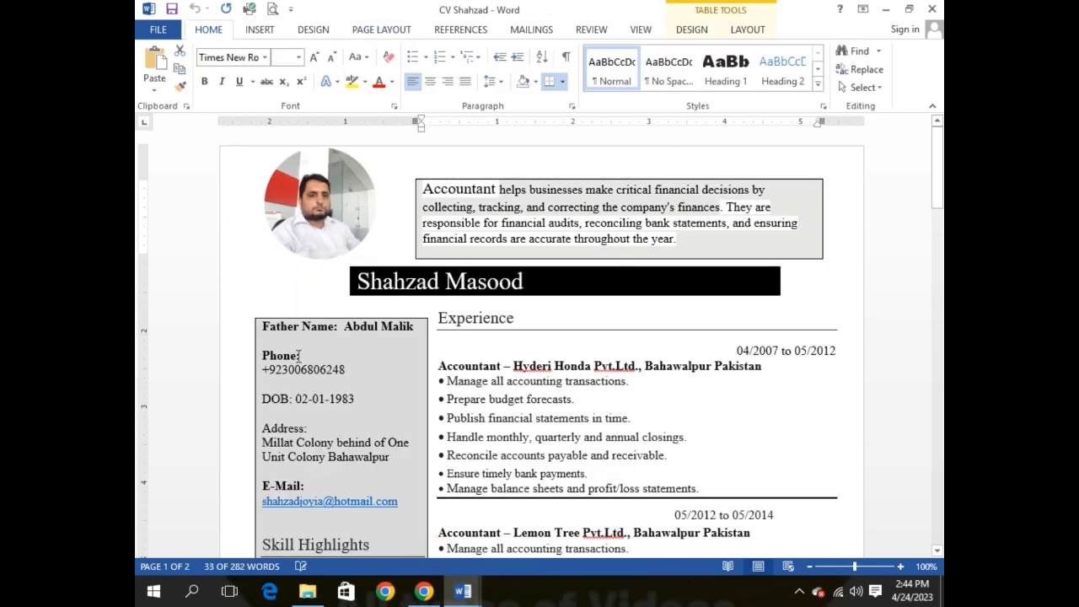
{"action": "left_click_drag", "start_coordinate": [263, 329], "coordinate": [377, 248]}
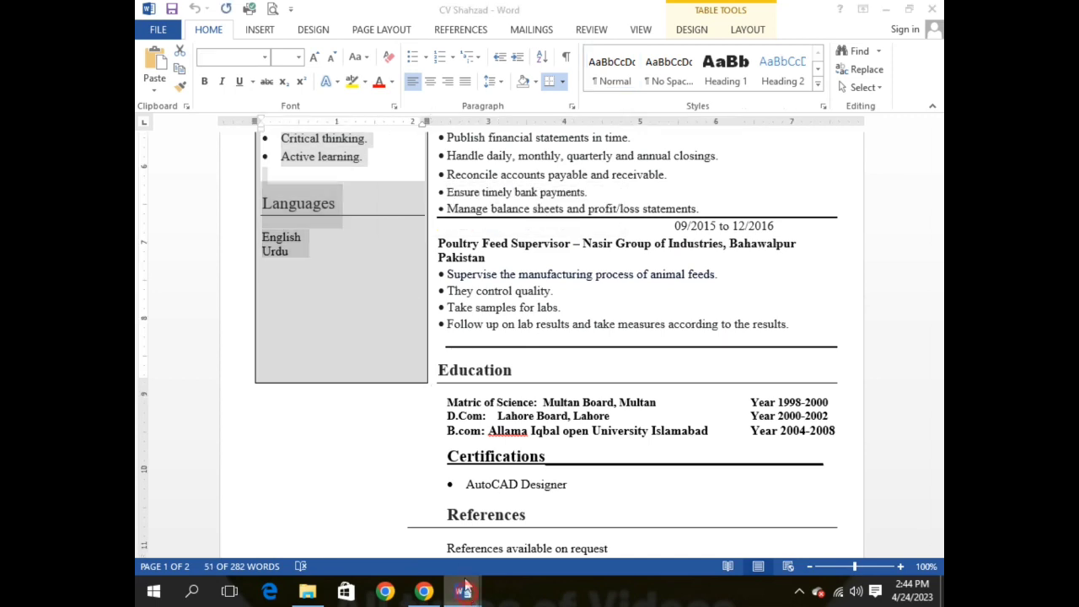
Step: Paste the copied details at the top of the sidebar cell
{"action": "mouse_move", "coordinate": [463, 590]}
{"action": "left_click", "coordinate": [481, 548]}
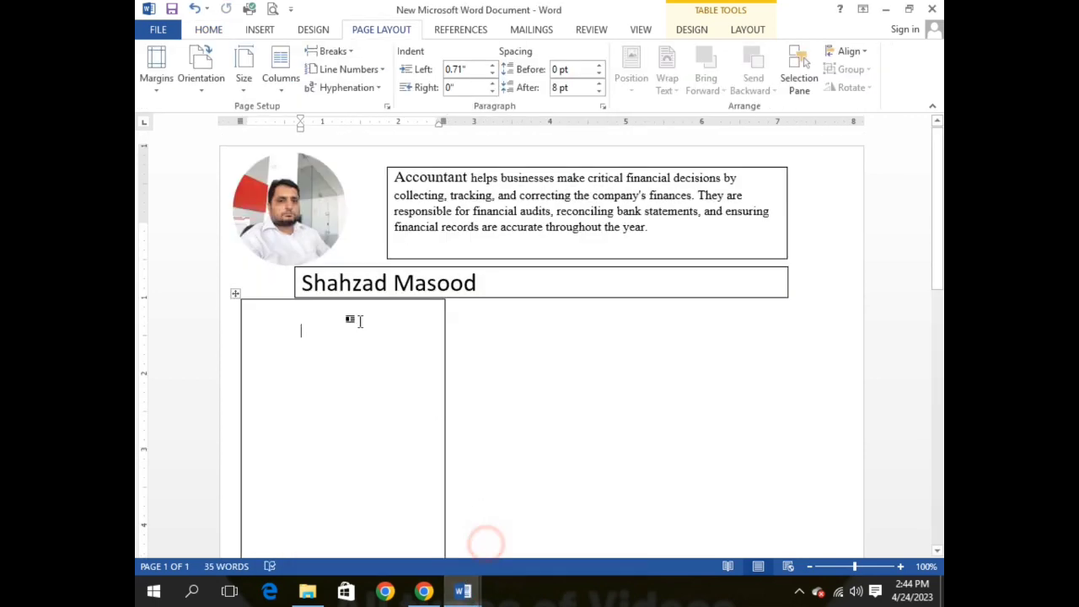
{"action": "left_click", "coordinate": [264, 317]}
{"action": "left_click", "coordinate": [258, 315]}
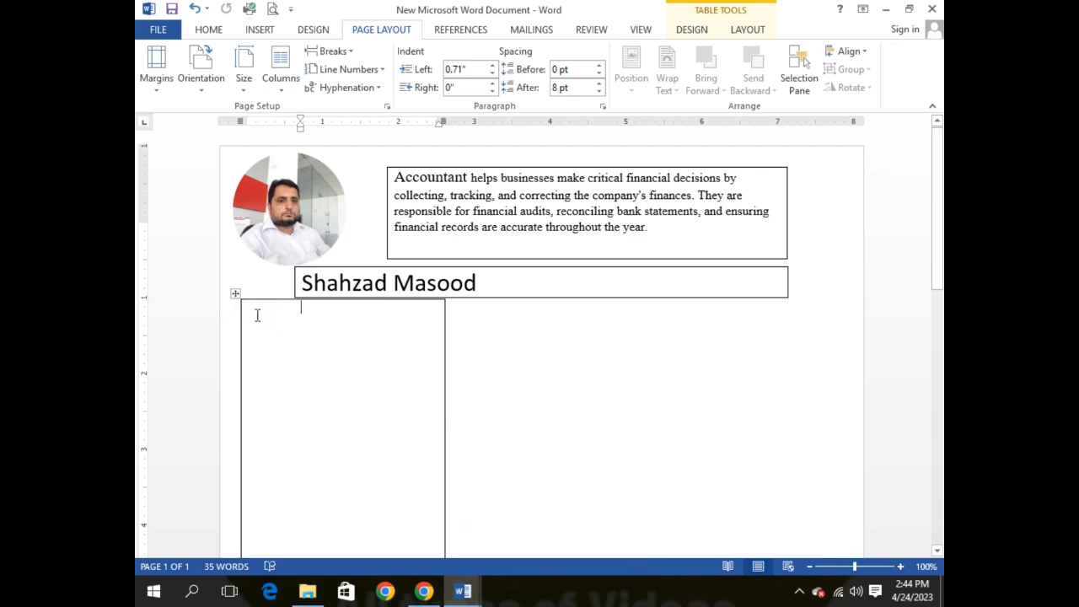
{"action": "key", "text": "ctrl+v"}
{"action": "scroll", "coordinate": [321, 299], "scroll_direction": "up", "scroll_amount": 5}
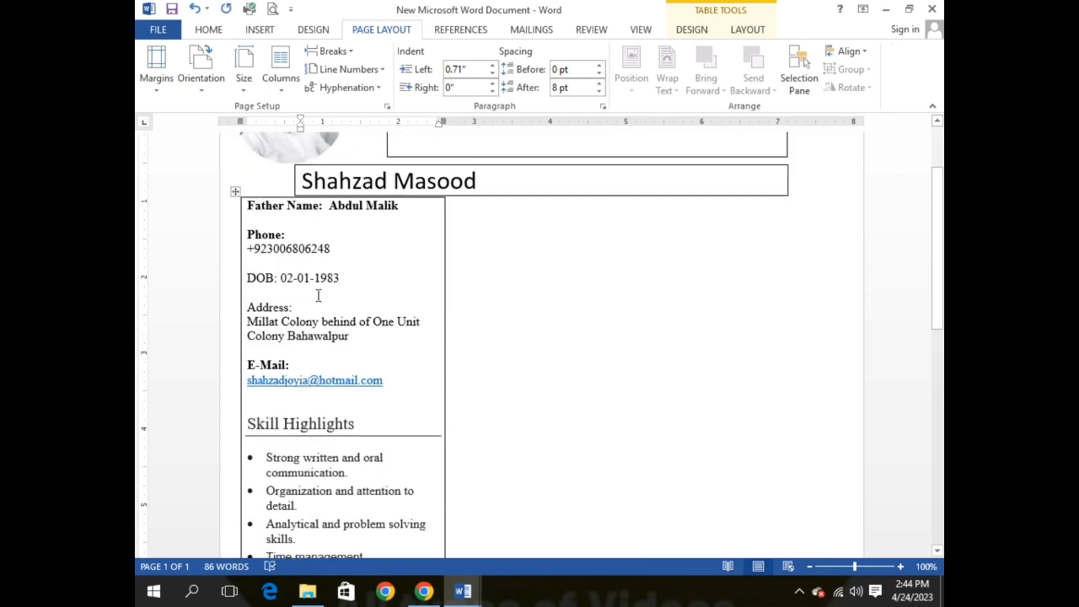
{"action": "scroll", "coordinate": [321, 296], "scroll_direction": "down", "scroll_amount": 10}
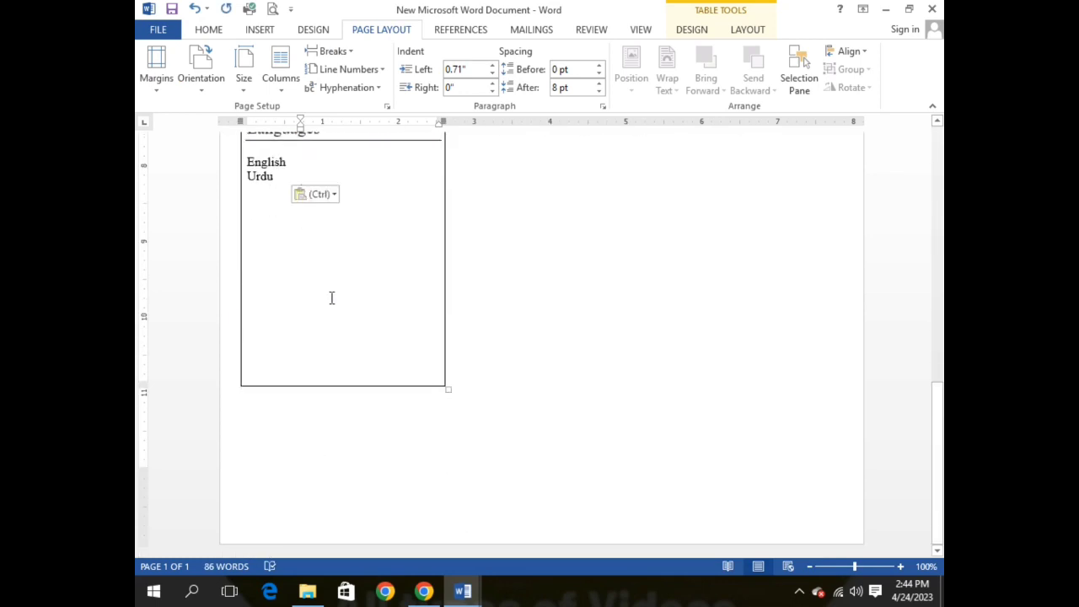
{"action": "scroll", "coordinate": [331, 298], "scroll_direction": "up", "scroll_amount": 10}
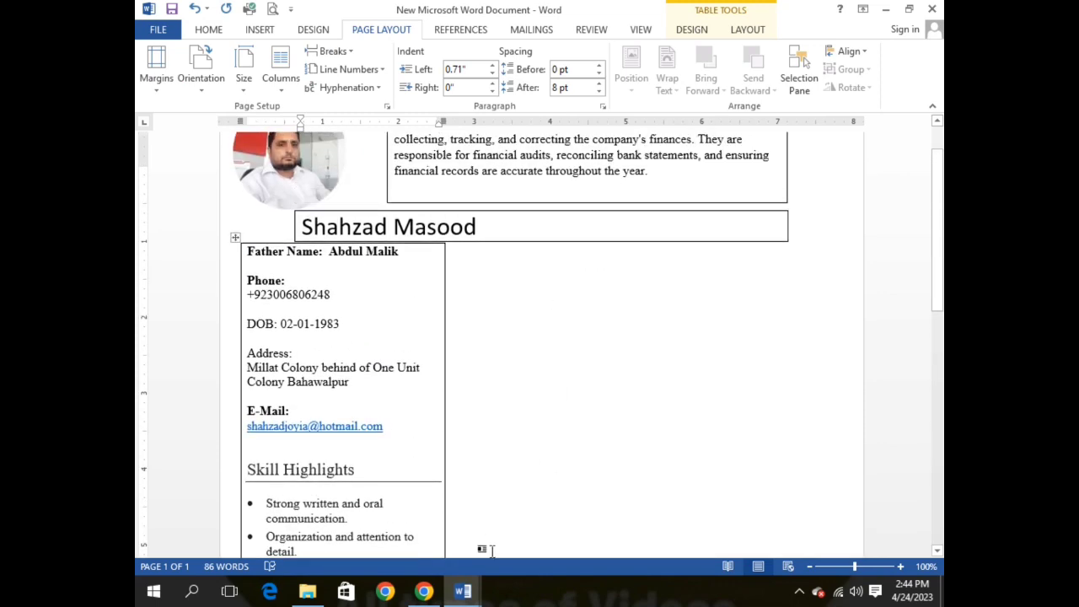
{"action": "mouse_move", "coordinate": [463, 591]}
{"action": "left_click", "coordinate": [411, 527]}
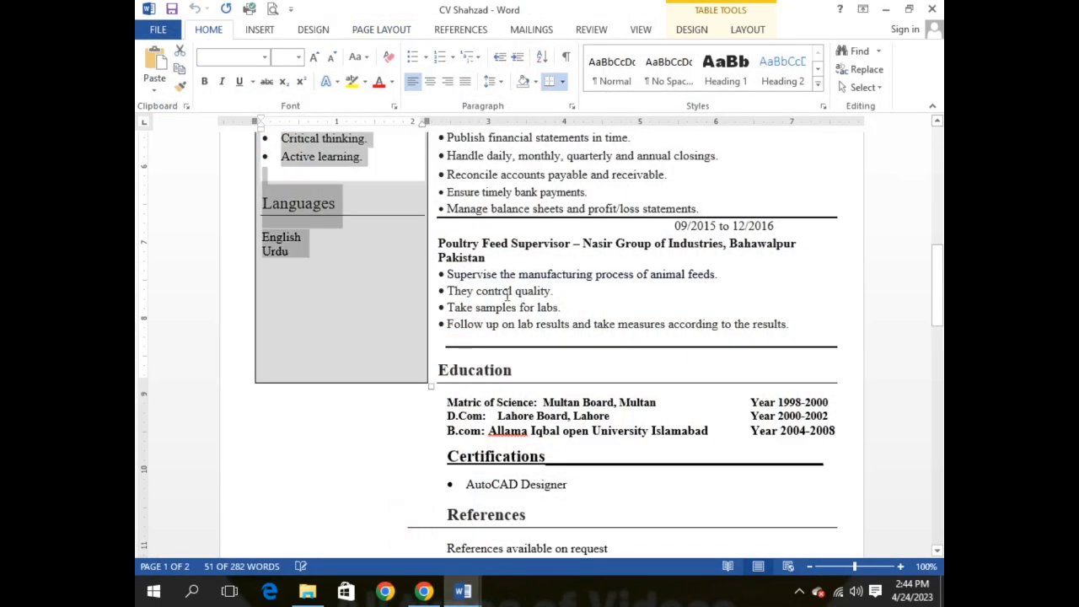
Step: Select the Experience heading paragraph in the source CV
{"action": "scroll", "coordinate": [508, 294], "scroll_direction": "up", "scroll_amount": 10}
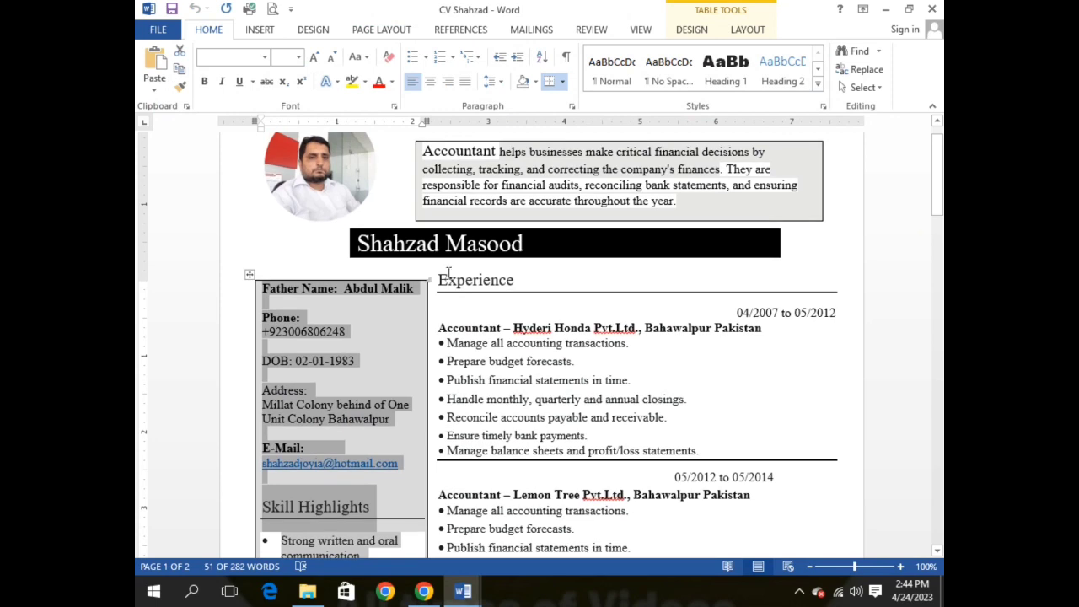
{"action": "left_click_drag", "start_coordinate": [440, 278], "coordinate": [630, 373]}
{"action": "left_click", "coordinate": [608, 330]}
{"action": "left_click", "coordinate": [438, 269]}
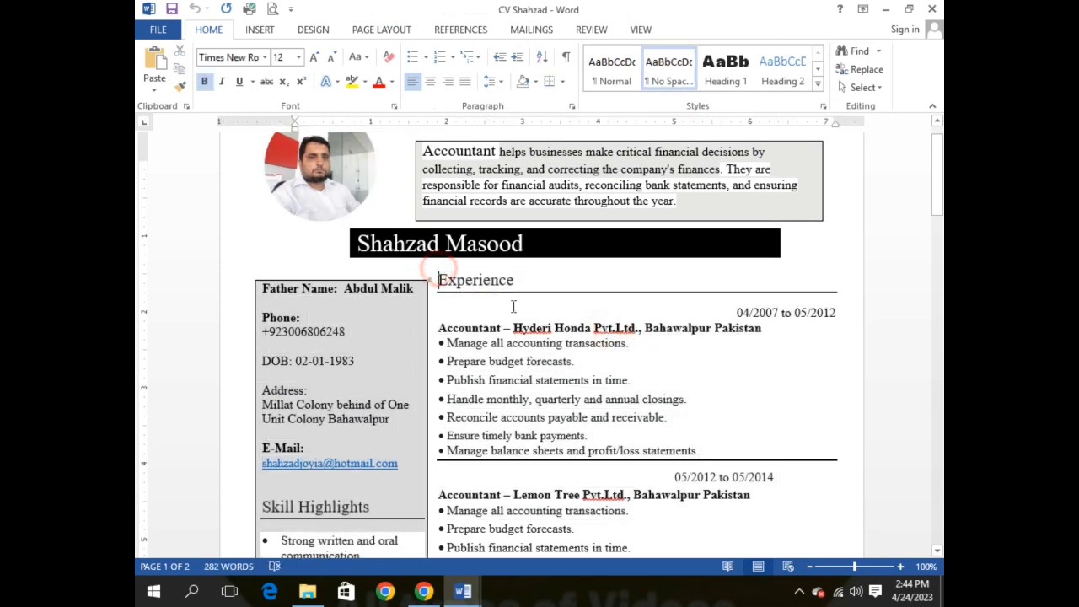
{"action": "triple_click", "coordinate": [512, 302]}
{"action": "key", "text": "ctrl+c"}
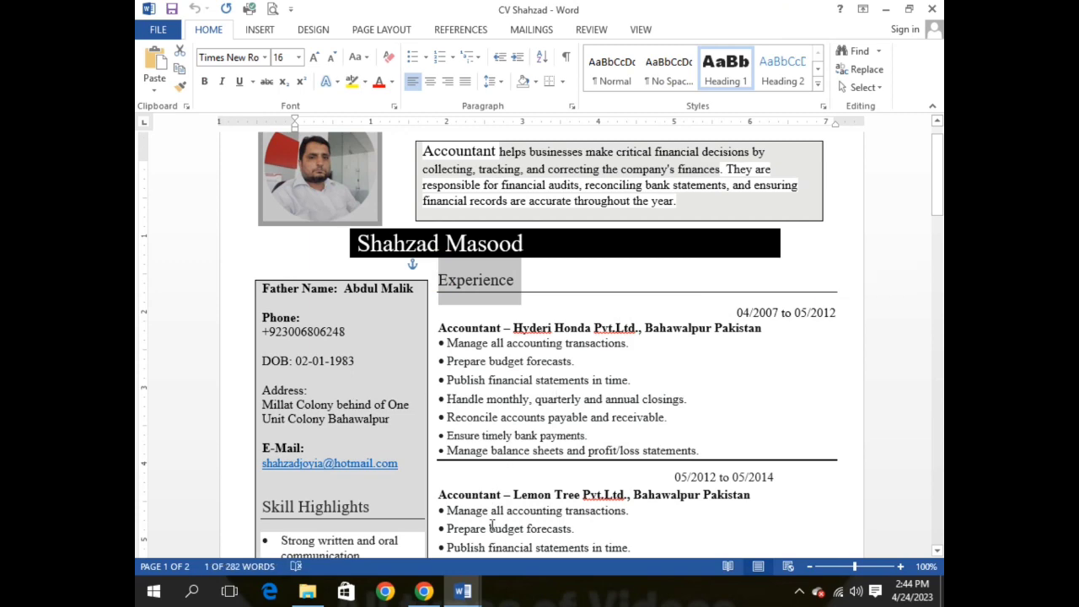
{"action": "left_click", "coordinate": [462, 591]}
{"action": "left_click", "coordinate": [505, 258]}
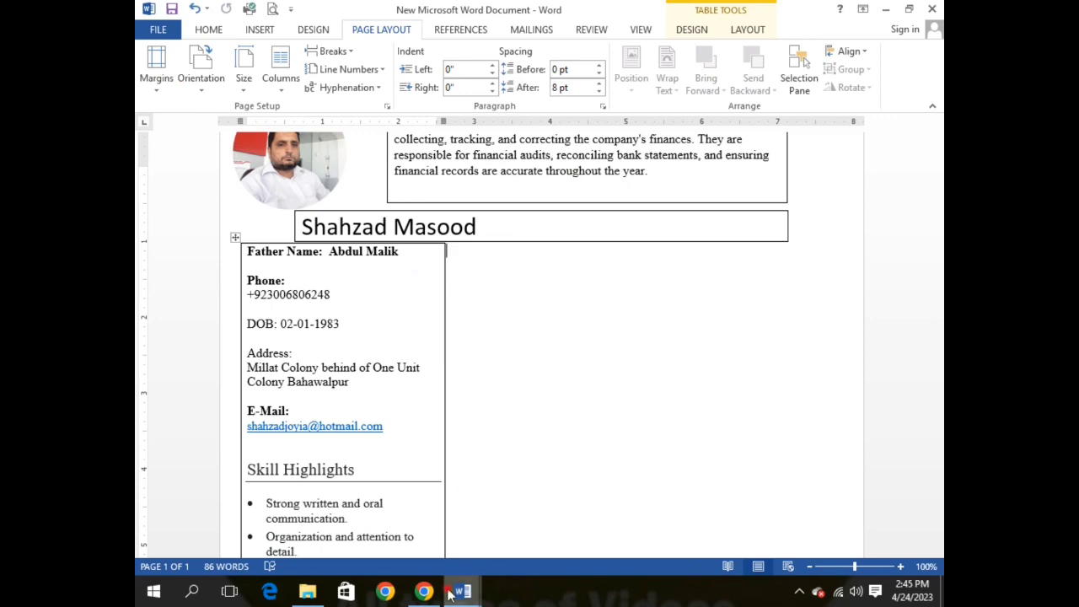
Step: Undo the last change in the new document to restore the resume layout
{"action": "mouse_move", "coordinate": [462, 592]}
{"action": "left_click", "coordinate": [455, 517]}
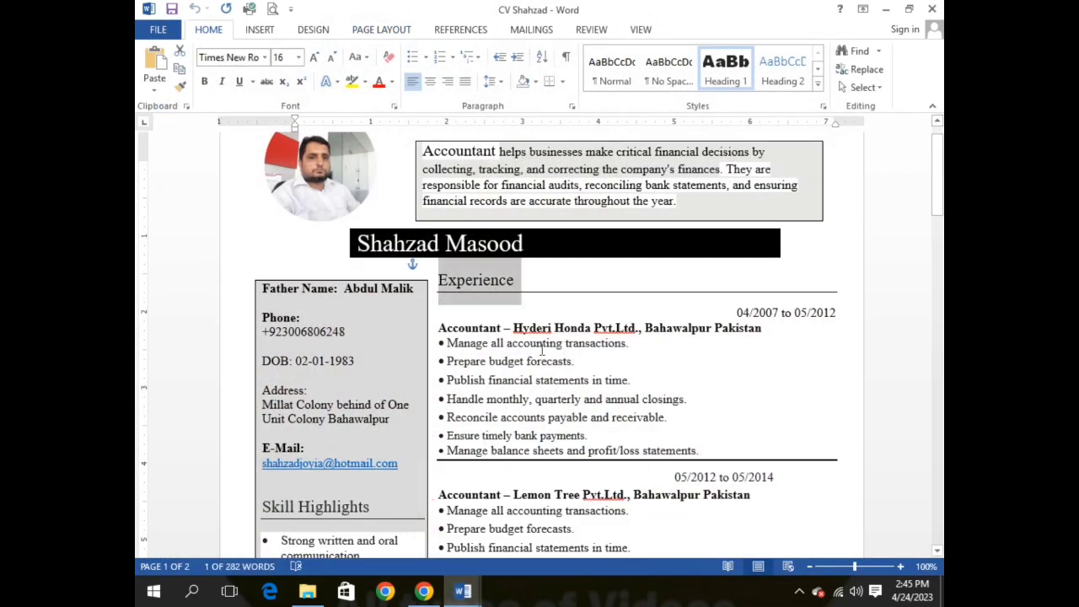
{"action": "mouse_move", "coordinate": [462, 591]}
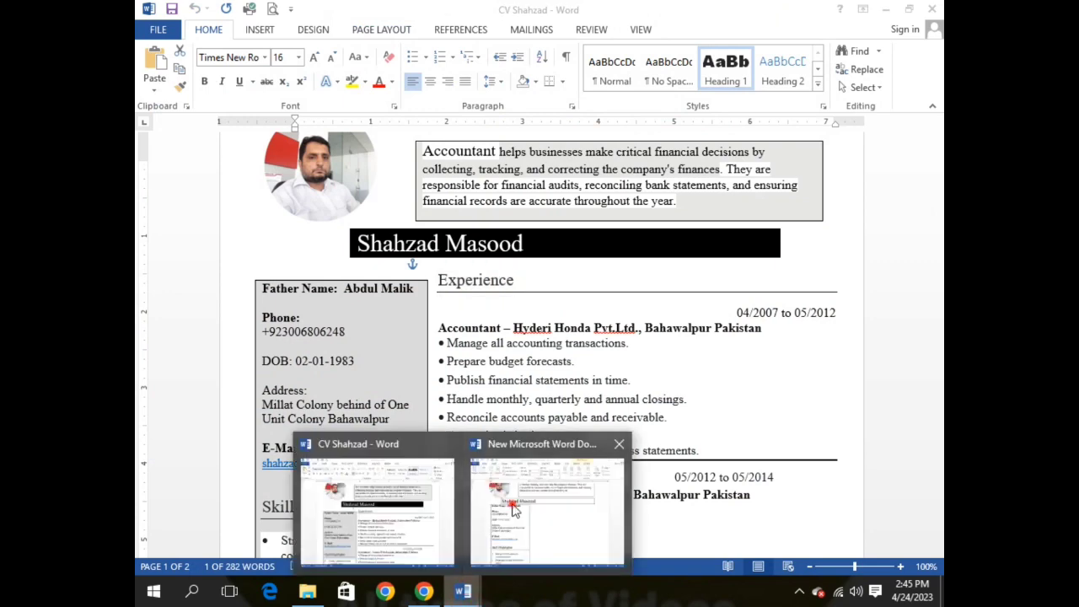
{"action": "left_click", "coordinate": [540, 511]}
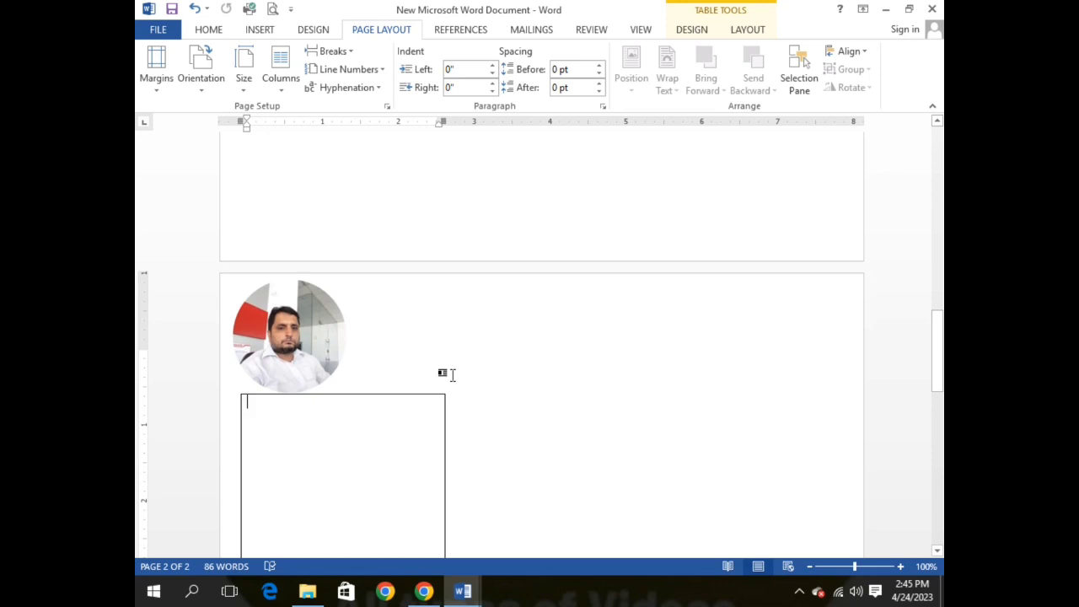
{"action": "key", "text": "ctrl+z"}
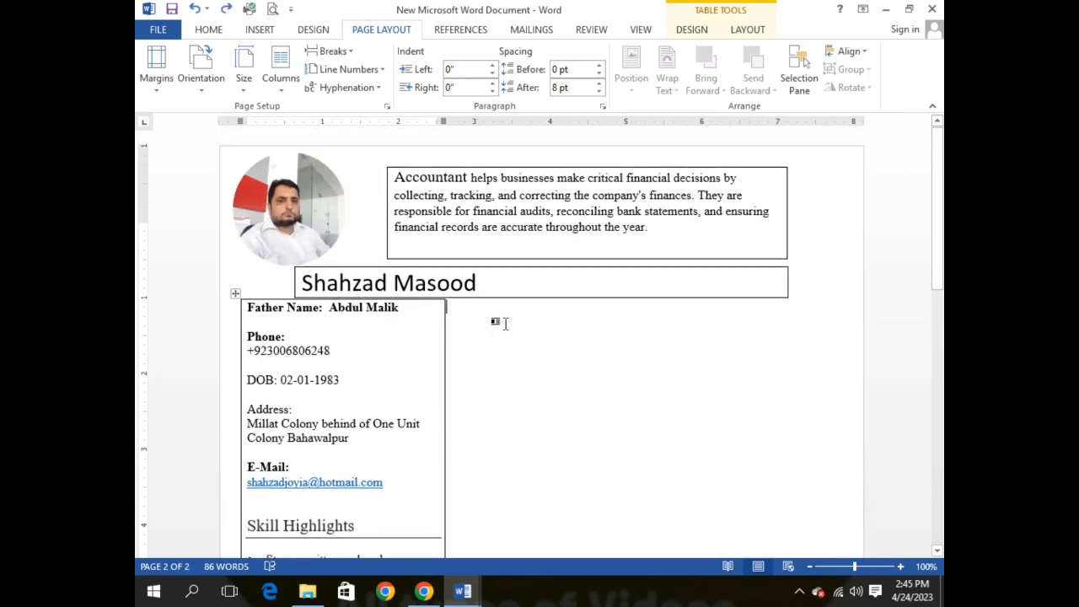
Step: Line the sidebar table up under the name bar and paste the Experience heading beside it
{"action": "left_click", "coordinate": [504, 323]}
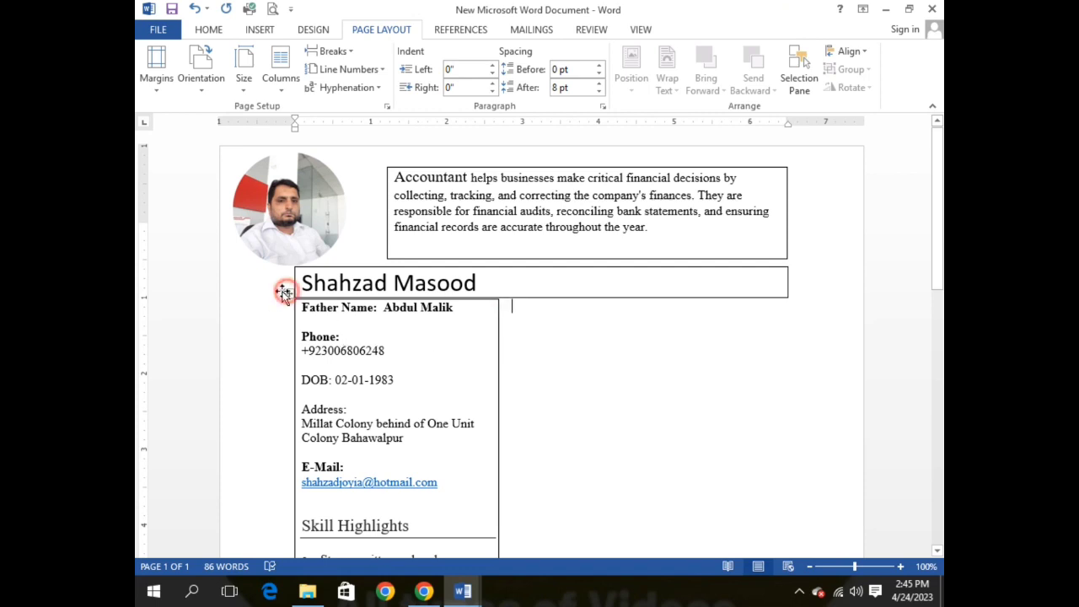
{"action": "left_click_drag", "start_coordinate": [288, 292], "coordinate": [250, 292]}
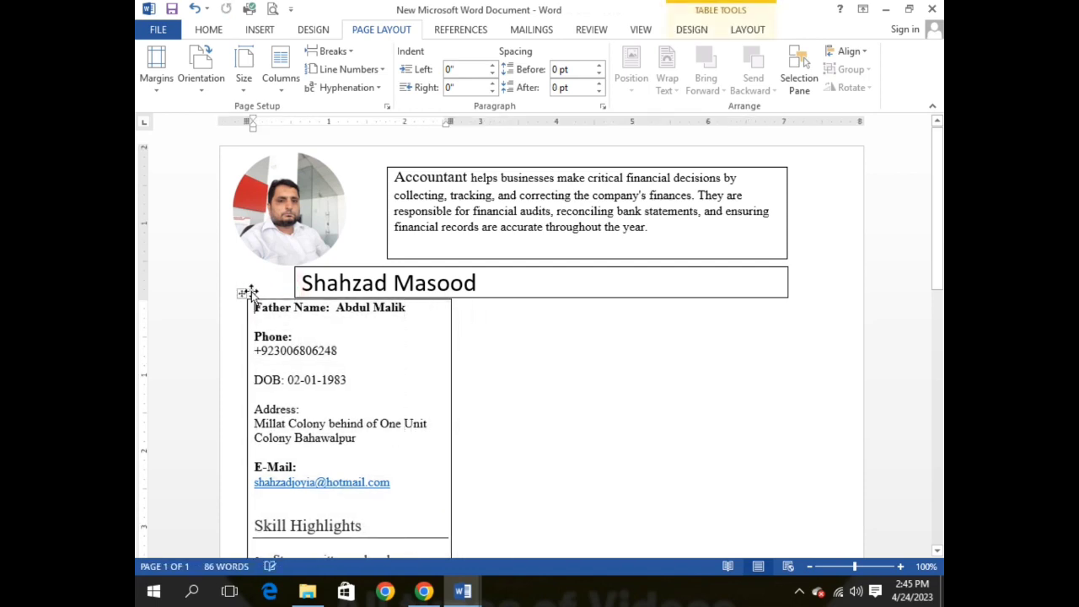
{"action": "left_click", "coordinate": [489, 327]}
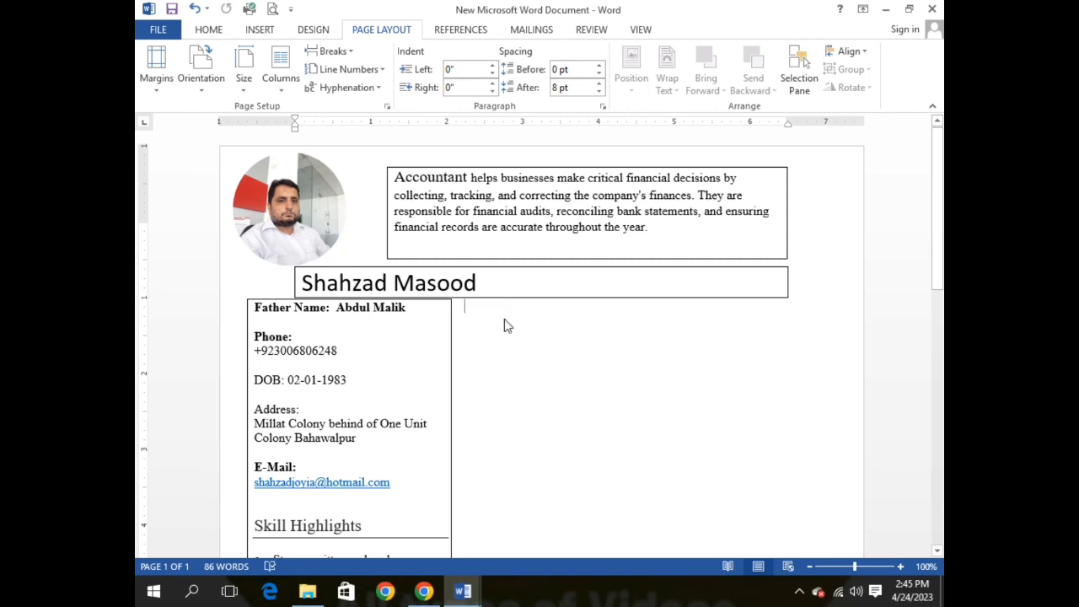
{"action": "key", "text": "ctrl+v"}
{"action": "scroll", "coordinate": [504, 465], "scroll_direction": "down", "scroll_amount": 5}
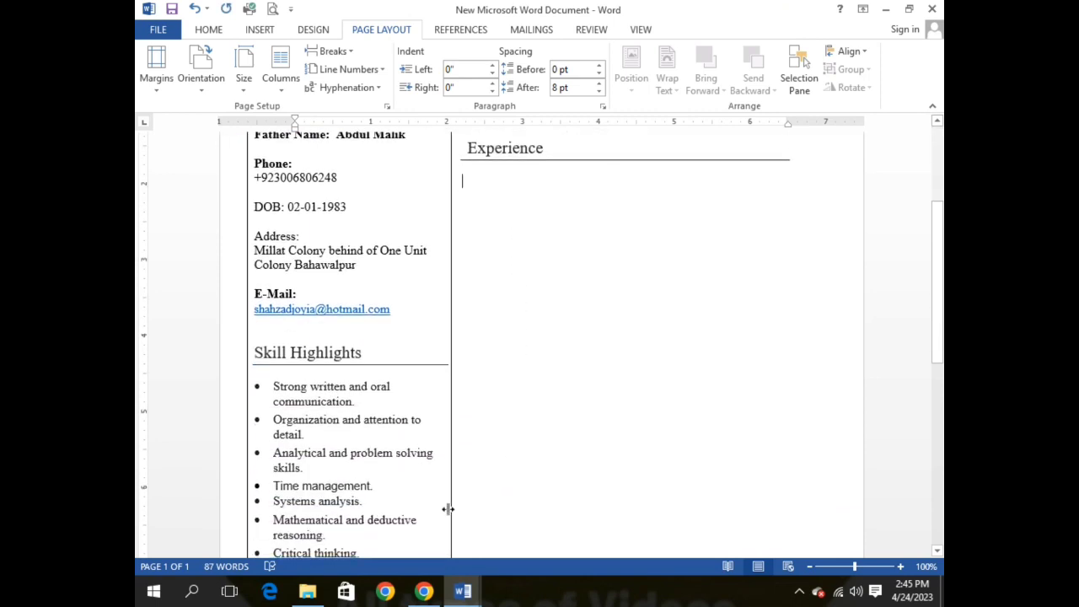
{"action": "mouse_move", "coordinate": [469, 572]}
{"action": "left_click", "coordinate": [423, 529]}
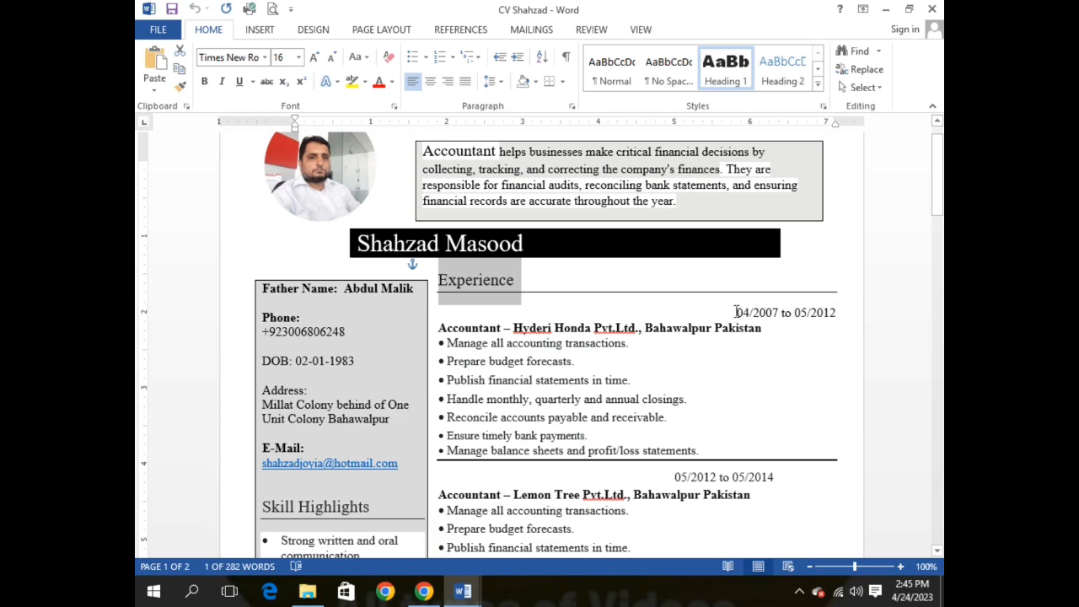
Step: Copy the four job entries, Hyderi Honda through Nasir Group, under the Experience heading
{"action": "left_click_drag", "start_coordinate": [735, 312], "coordinate": [782, 446]}
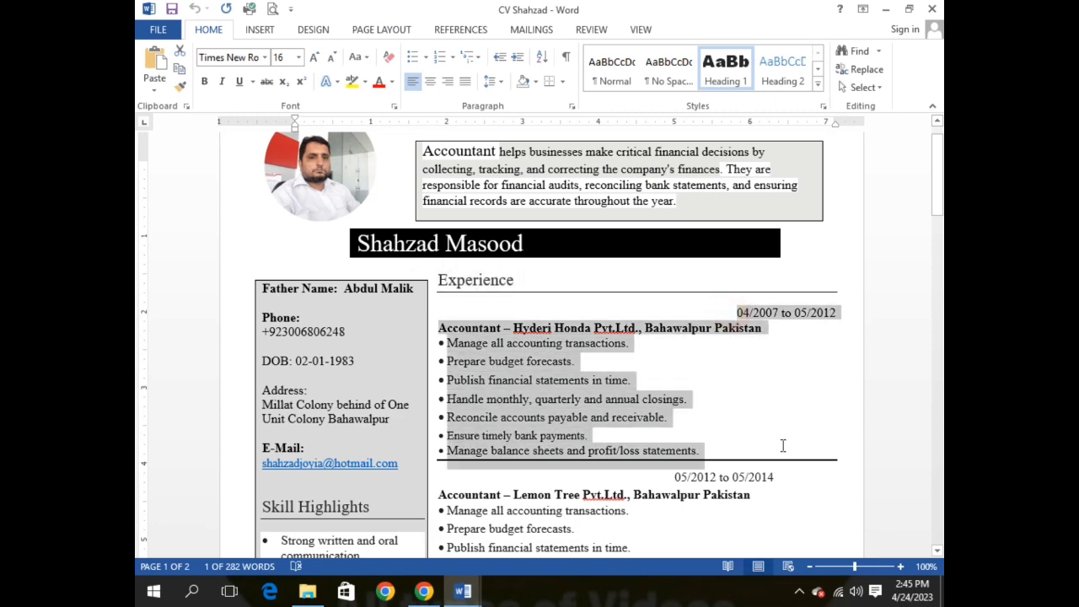
{"action": "left_click_drag", "start_coordinate": [793, 483], "coordinate": [749, 185]}
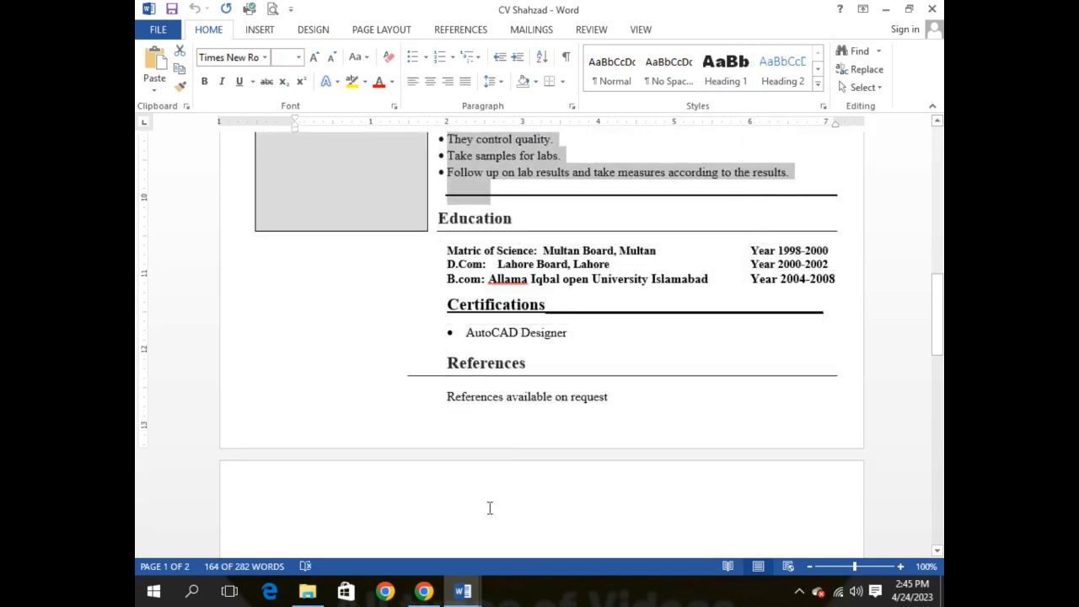
{"action": "mouse_move", "coordinate": [464, 590]}
{"action": "left_click", "coordinate": [430, 533]}
{"action": "scroll", "coordinate": [573, 242], "scroll_direction": "up", "scroll_amount": 5}
{"action": "mouse_move", "coordinate": [462, 590]}
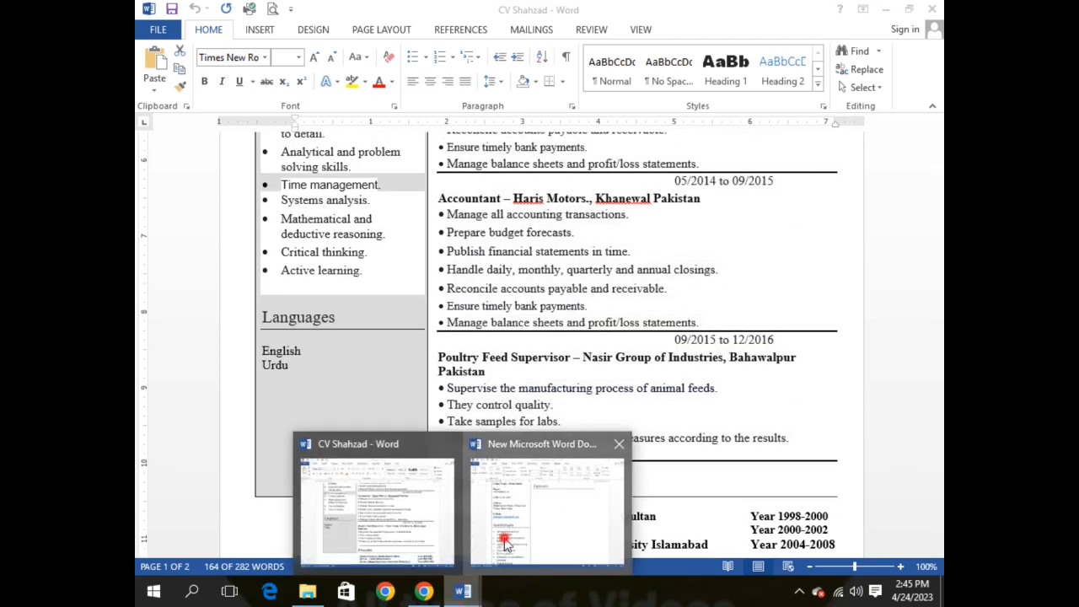
{"action": "left_click", "coordinate": [506, 544]}
{"action": "key", "text": "ctrl+v"}
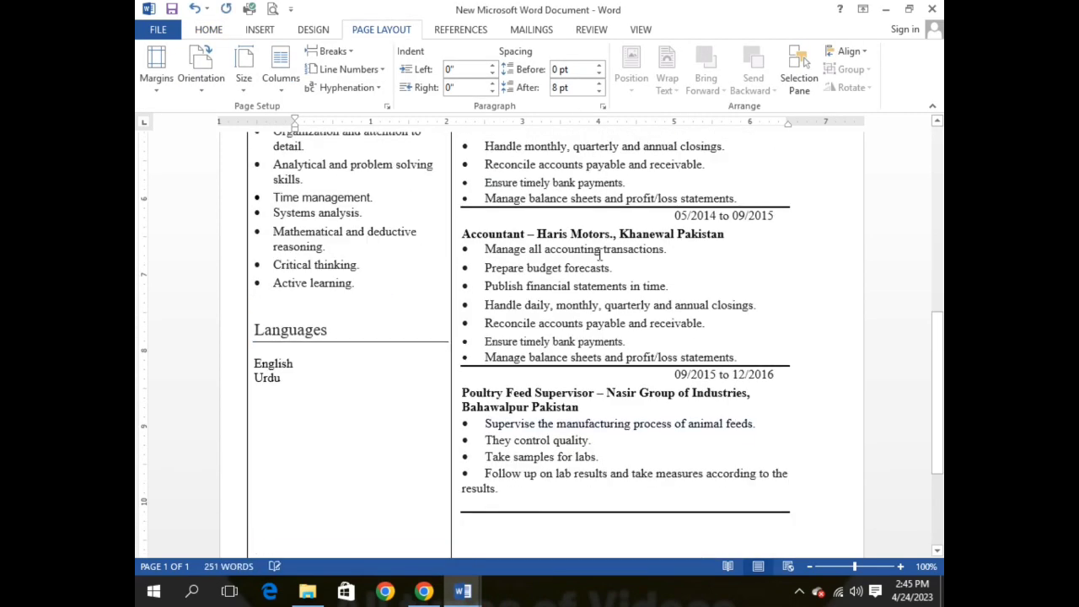
{"action": "scroll", "coordinate": [537, 308], "scroll_direction": "up", "scroll_amount": 4}
{"action": "scroll", "coordinate": [536, 309], "scroll_direction": "up", "scroll_amount": 4}
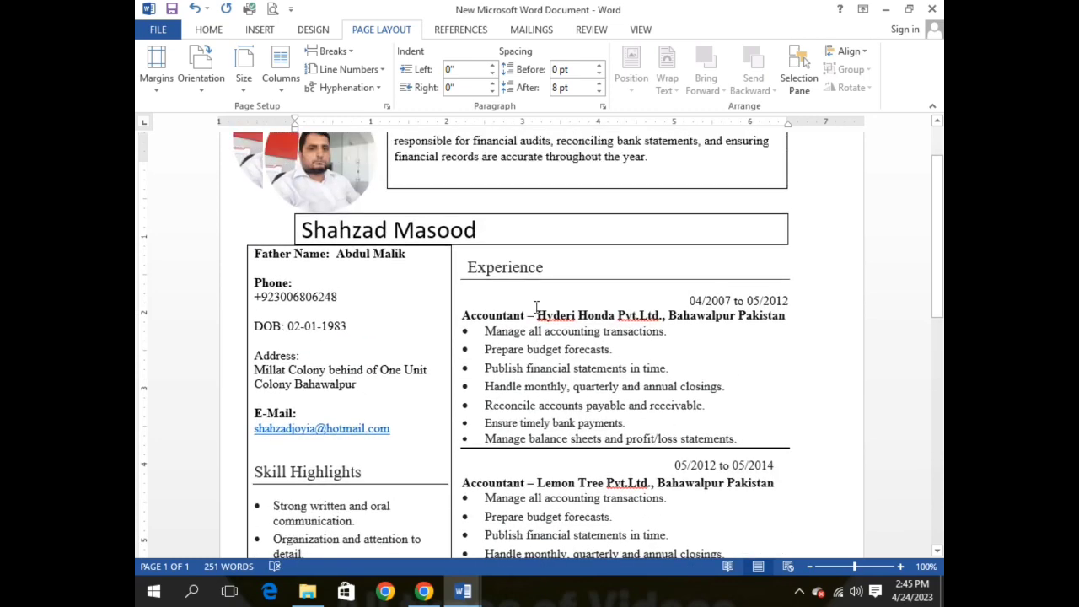
{"action": "scroll", "coordinate": [537, 308], "scroll_direction": "down", "scroll_amount": 12}
{"action": "scroll", "coordinate": [538, 323], "scroll_direction": "down", "scroll_amount": 1}
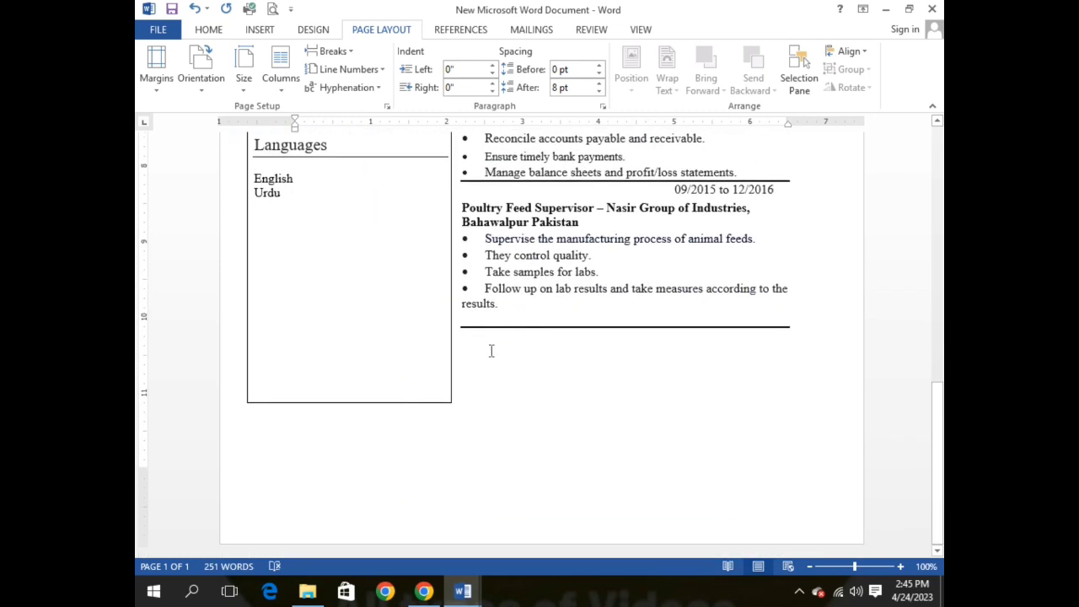
Step: Copy the Education, Certifications and References sections from the source CV below the experience entries
{"action": "mouse_move", "coordinate": [466, 582]}
{"action": "left_click", "coordinate": [366, 495]}
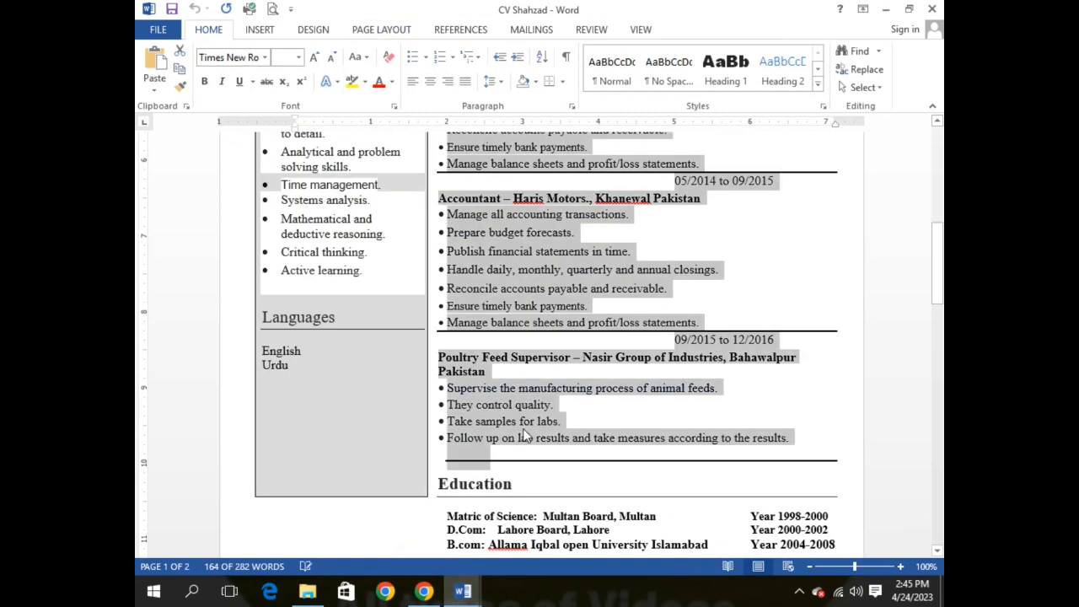
{"action": "scroll", "coordinate": [529, 428], "scroll_direction": "down", "scroll_amount": 3}
{"action": "scroll", "coordinate": [529, 427], "scroll_direction": "down", "scroll_amount": 1}
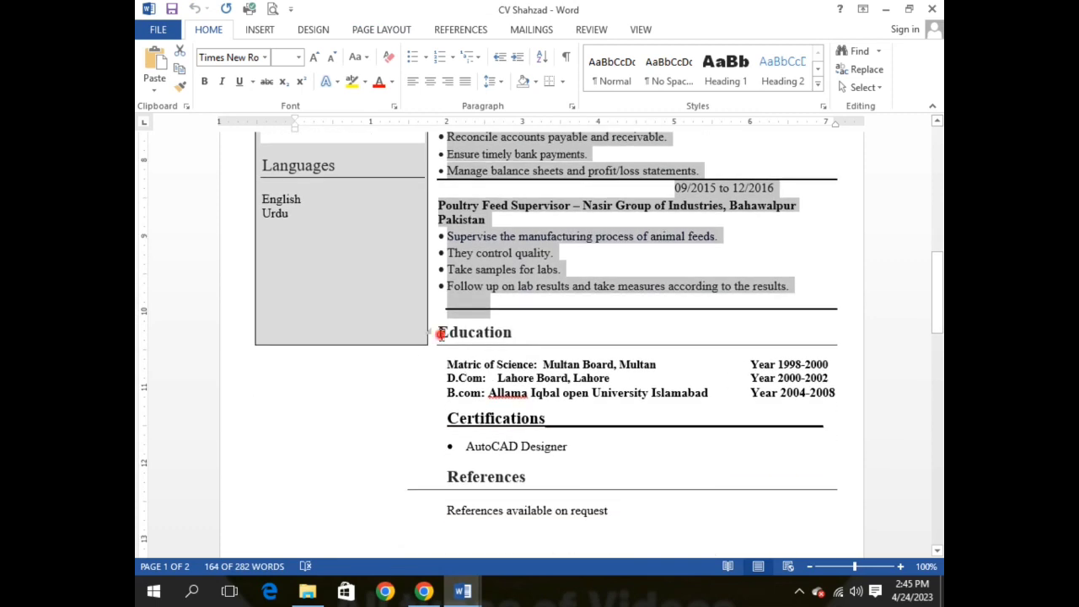
{"action": "left_click_drag", "start_coordinate": [441, 335], "coordinate": [666, 539]}
{"action": "key", "text": "ctrl+c"}
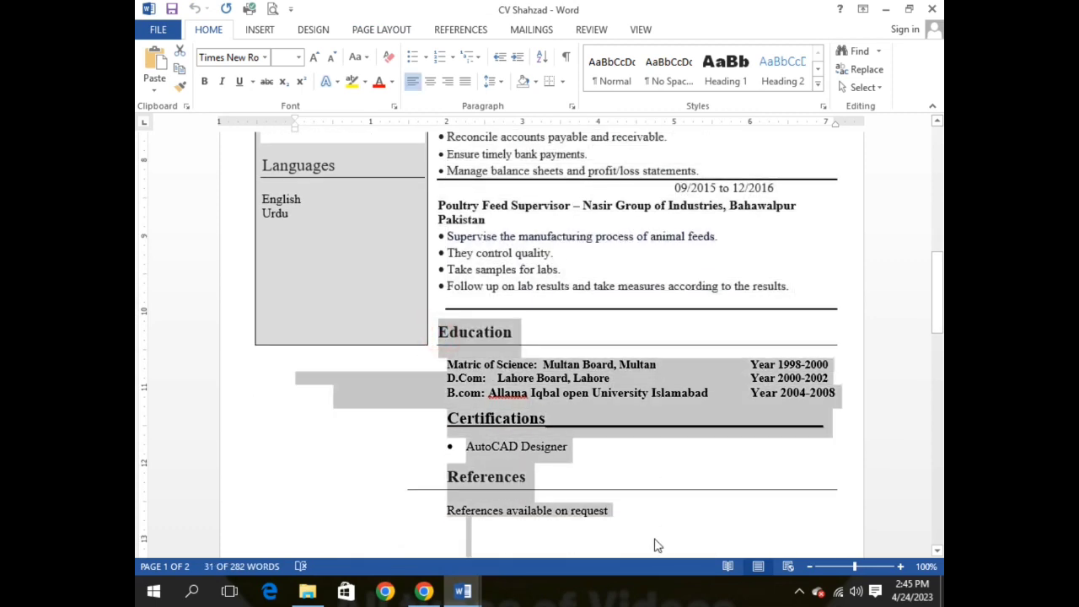
{"action": "left_click", "coordinate": [462, 588]}
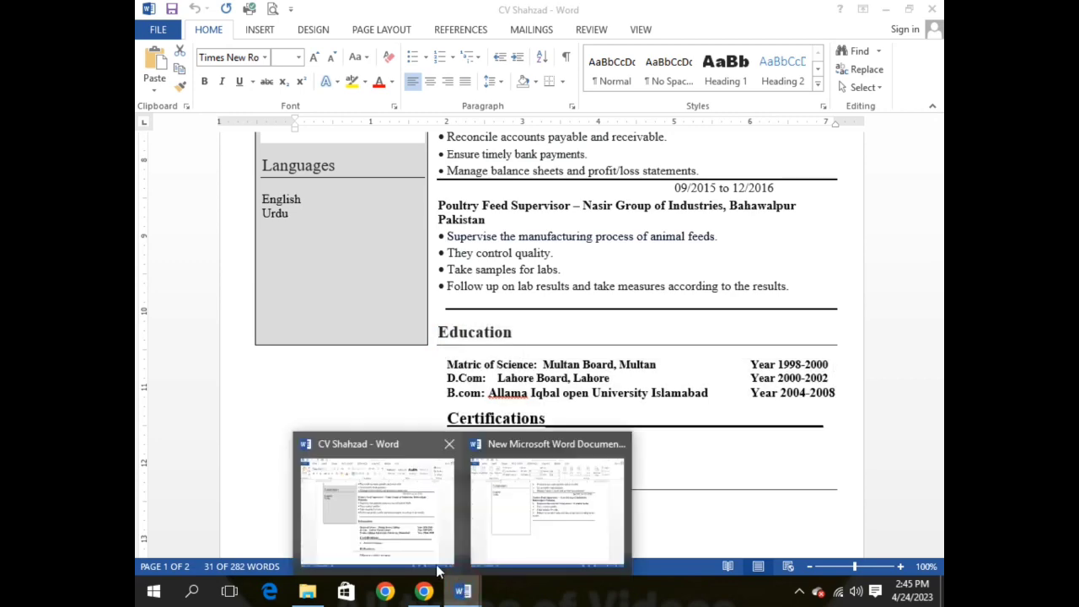
{"action": "left_click", "coordinate": [506, 540]}
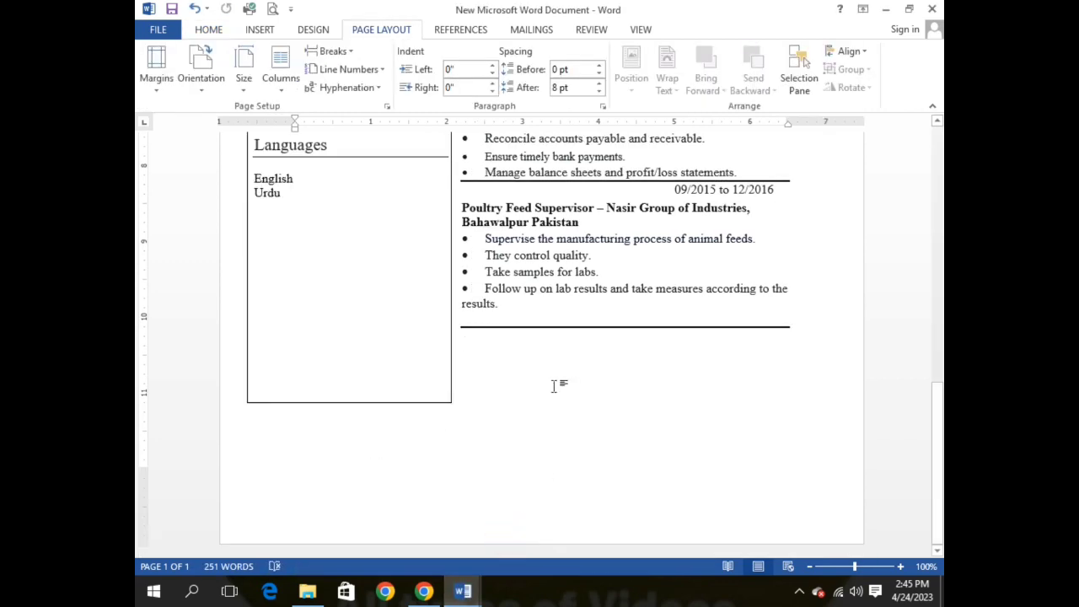
{"action": "key", "text": "ctrl+v"}
{"action": "scroll", "coordinate": [540, 392], "scroll_direction": "up", "scroll_amount": 2}
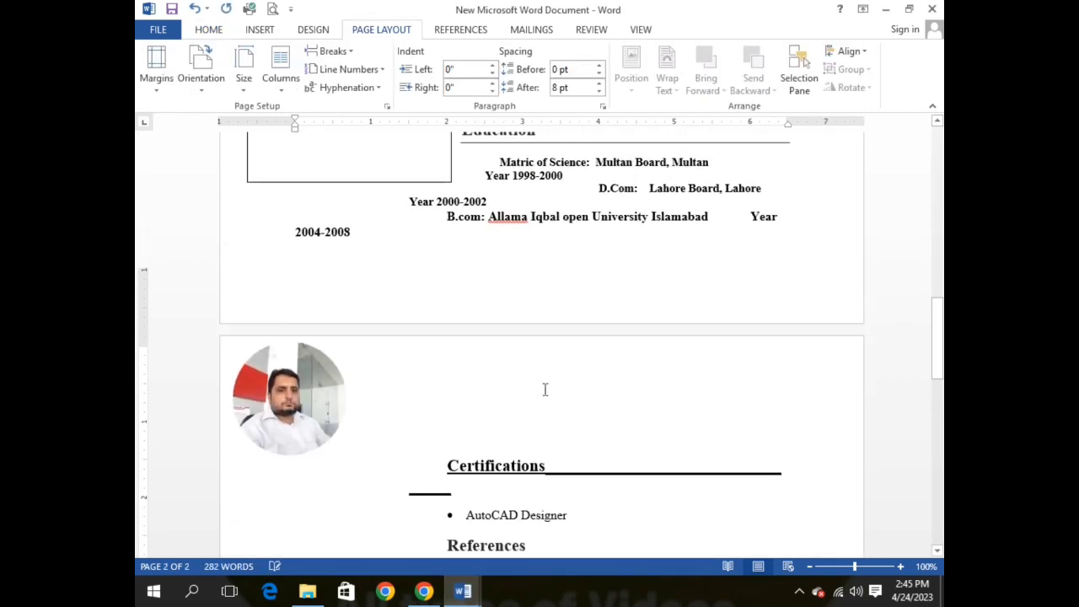
{"action": "scroll", "coordinate": [545, 389], "scroll_direction": "up", "scroll_amount": 15}
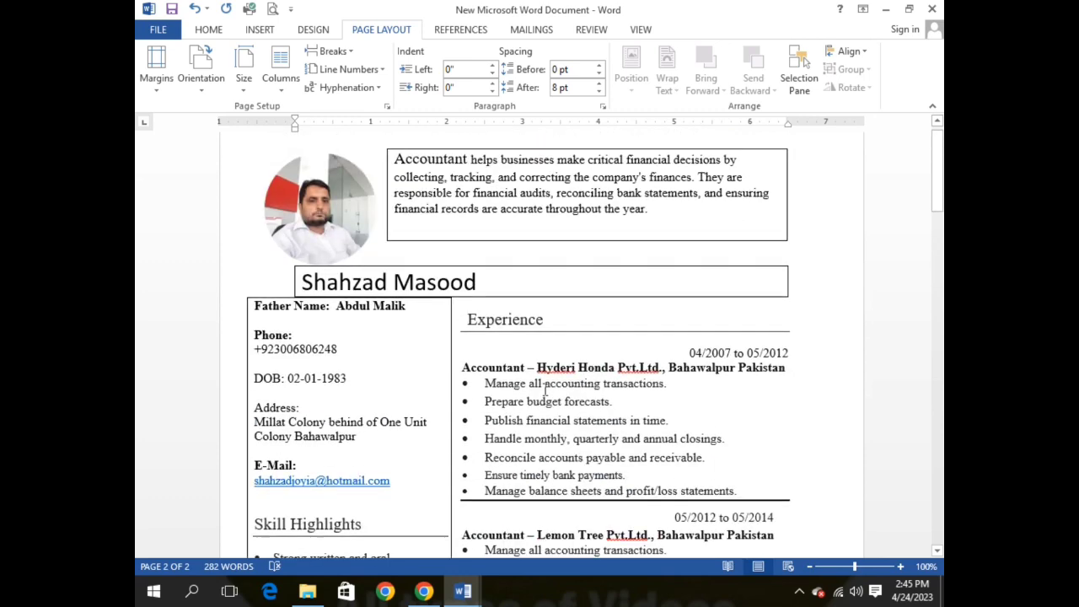
{"action": "scroll", "coordinate": [545, 389], "scroll_direction": "down", "scroll_amount": 15}
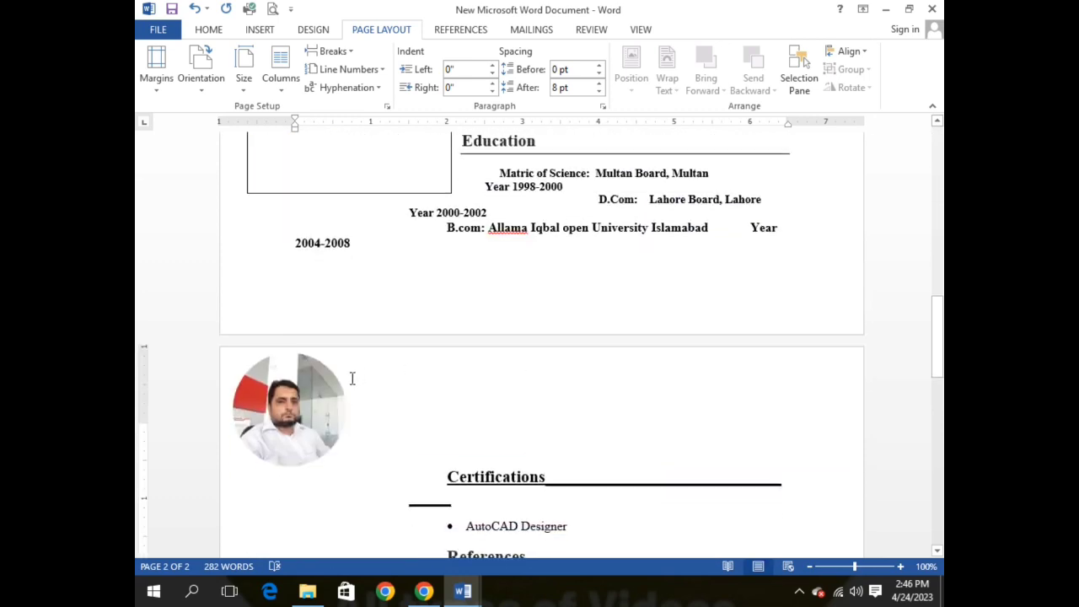
Step: Delete the stray duplicate photo on page 2
{"action": "left_click", "coordinate": [324, 420]}
{"action": "key", "text": "Delete"}
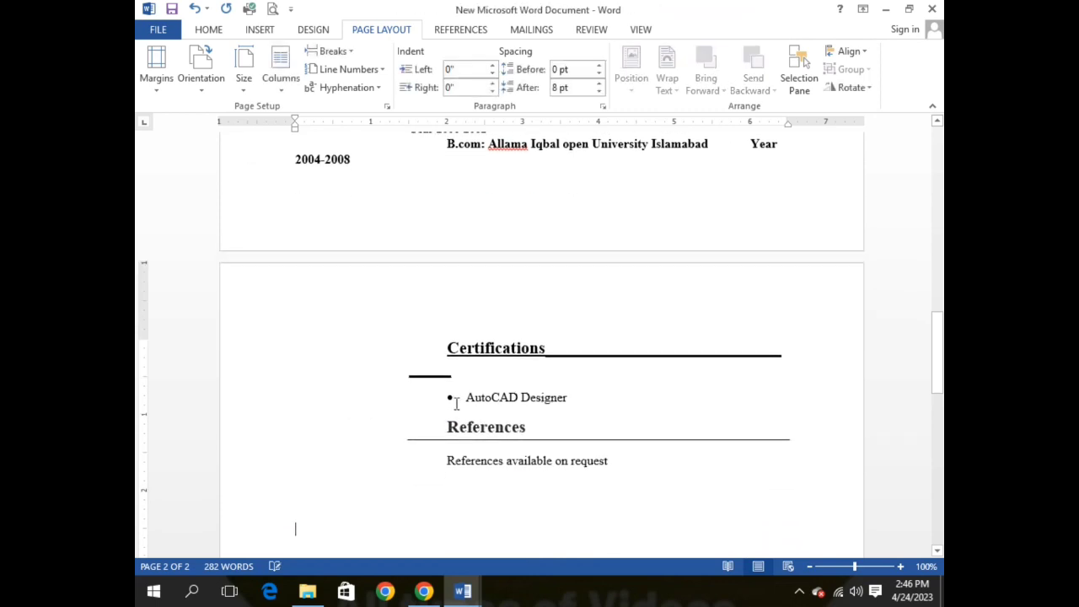
{"action": "scroll", "coordinate": [500, 404], "scroll_direction": "up", "scroll_amount": 6}
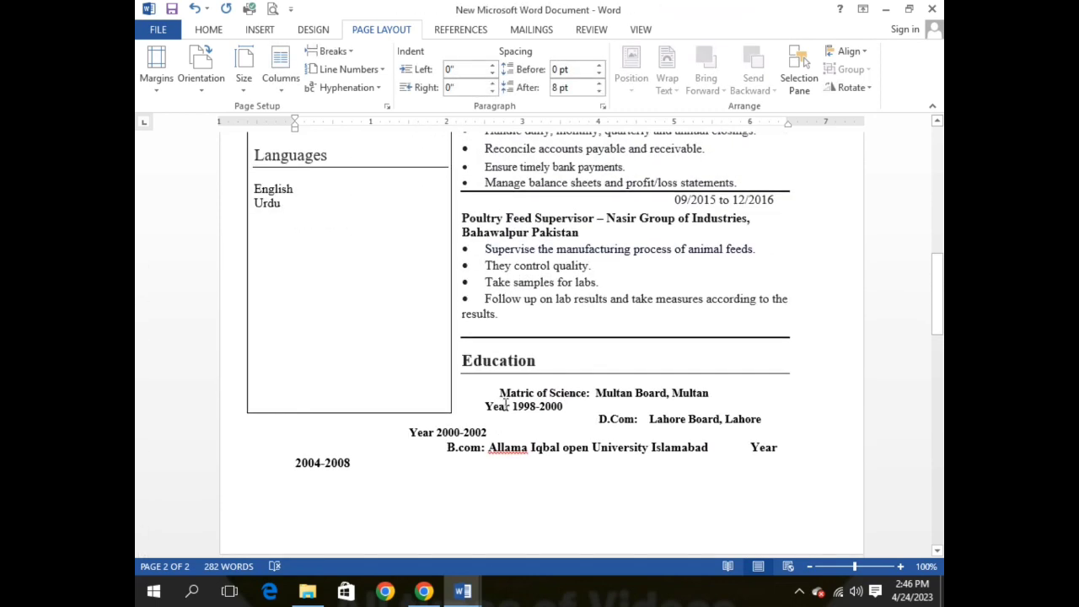
Step: Join the Matric, D.Com and B.com lines with their years, removing stray indents
{"action": "left_click", "coordinate": [498, 392]}
{"action": "key", "text": "BackSpace"}
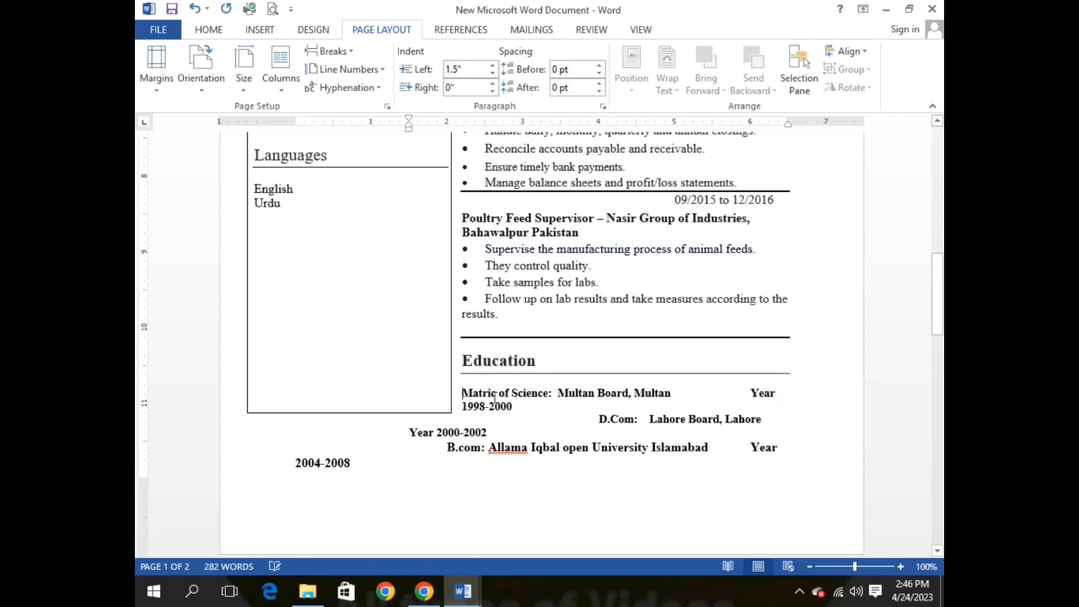
{"action": "key", "text": "BackSpace"}
{"action": "key", "text": "BackSpace"}
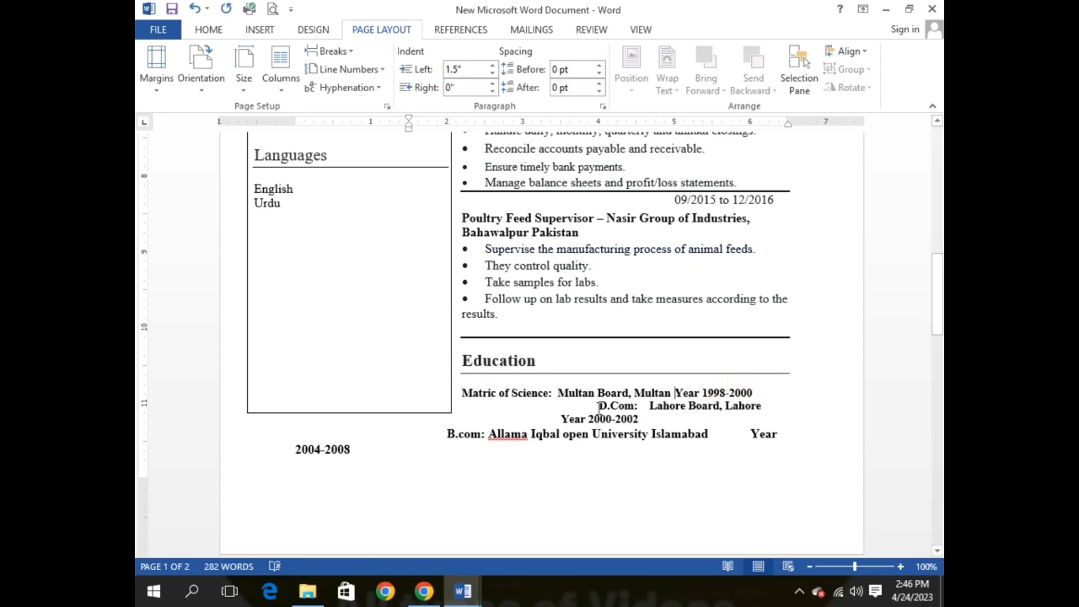
{"action": "left_click", "coordinate": [599, 406]}
{"action": "key", "text": "BackSpace"}
{"action": "key", "text": "BackSpace"}
{"action": "key", "text": "BackSpace"}
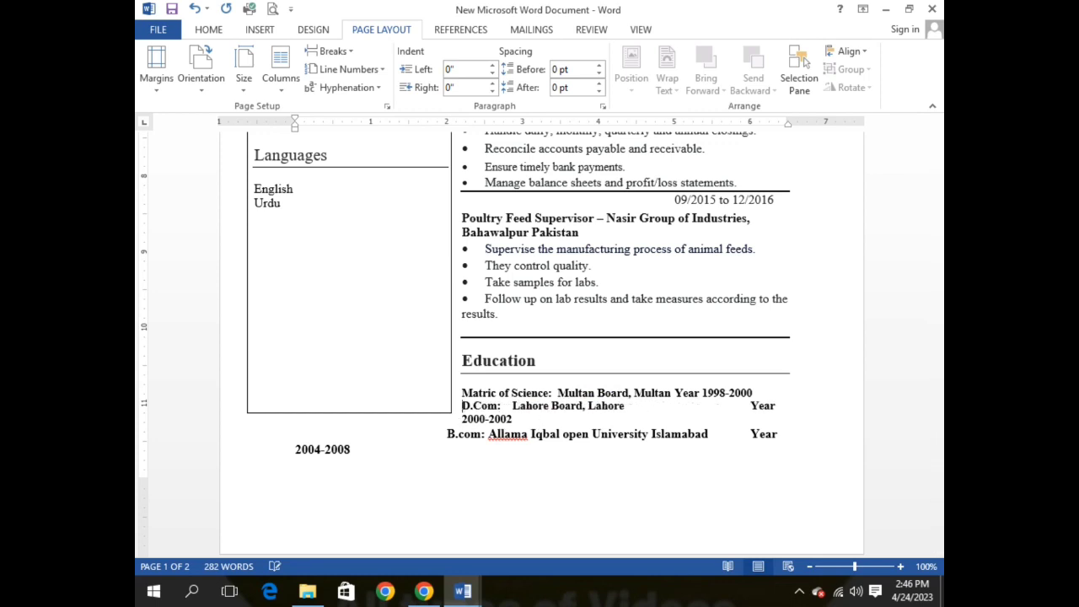
{"action": "left_click", "coordinate": [720, 404]}
{"action": "key", "text": "BackSpace"}
{"action": "key", "text": "BackSpace"}
{"action": "key", "text": "BackSpace"}
{"action": "key", "text": "BackSpace"}
{"action": "key", "text": "BackSpace"}
{"action": "key", "text": "BackSpace"}
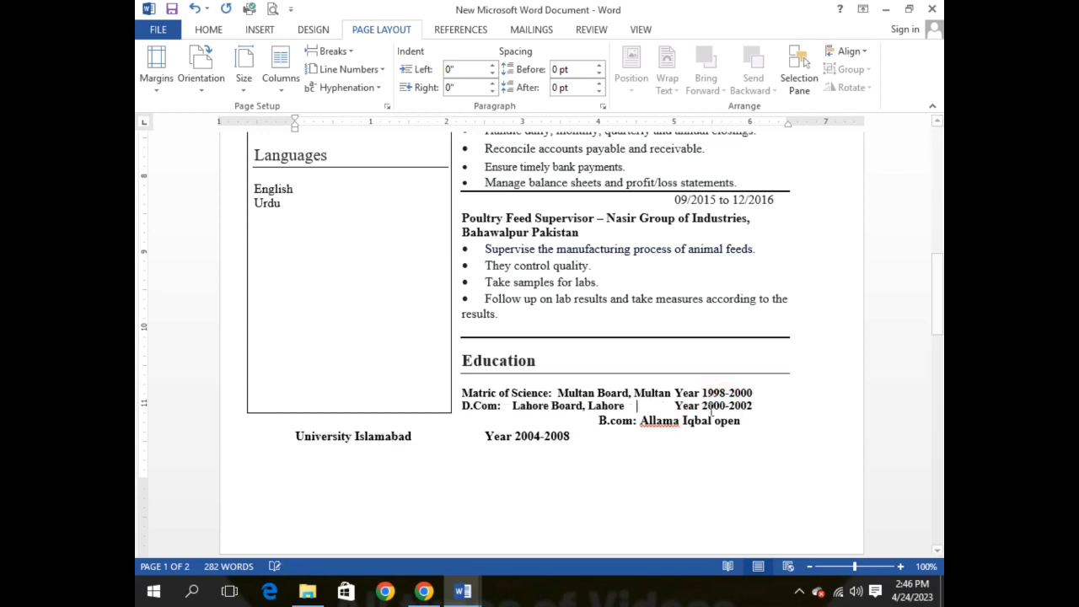
{"action": "left_click", "coordinate": [594, 421]}
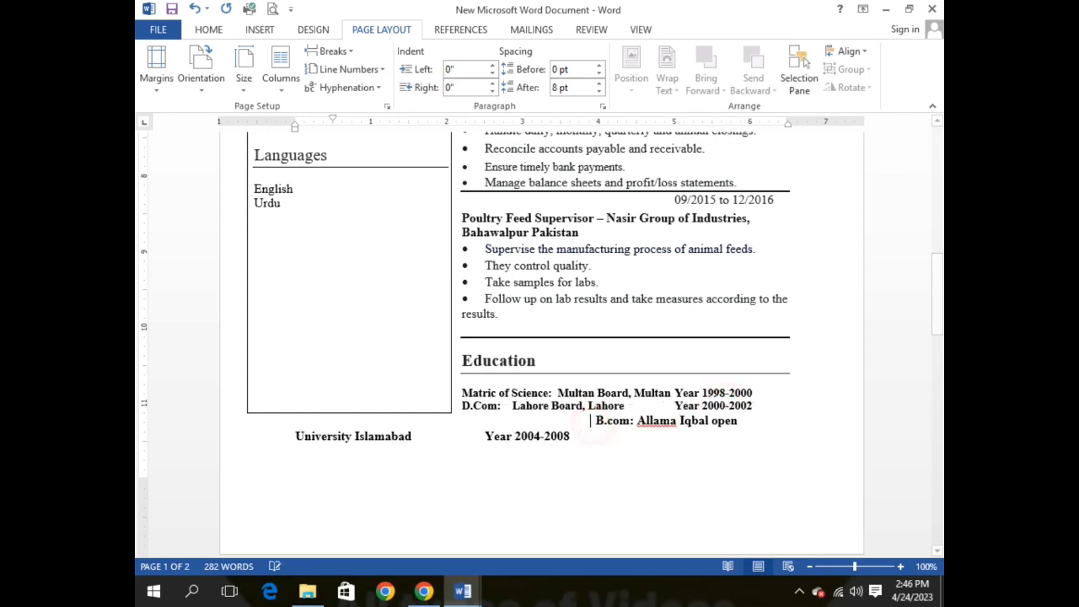
{"action": "key", "text": "BackSpace"}
{"action": "key", "text": "BackSpace"}
{"action": "key", "text": "BackSpace"}
{"action": "key", "text": "BackSpace"}
{"action": "key", "text": "BackSpace"}
{"action": "key", "text": "BackSpace"}
{"action": "key", "text": "BackSpace"}
{"action": "key", "text": "BackSpace"}
{"action": "key", "text": "BackSpace"}
{"action": "key", "text": "BackSpace"}
{"action": "key", "text": "BackSpace"}
{"action": "key", "text": "BackSpace"}
{"action": "key", "text": "BackSpace"}
{"action": "key", "text": "BackSpace"}
{"action": "key", "text": "BackSpace"}
{"action": "key", "text": "BackSpace"}
{"action": "key", "text": "BackSpace"}
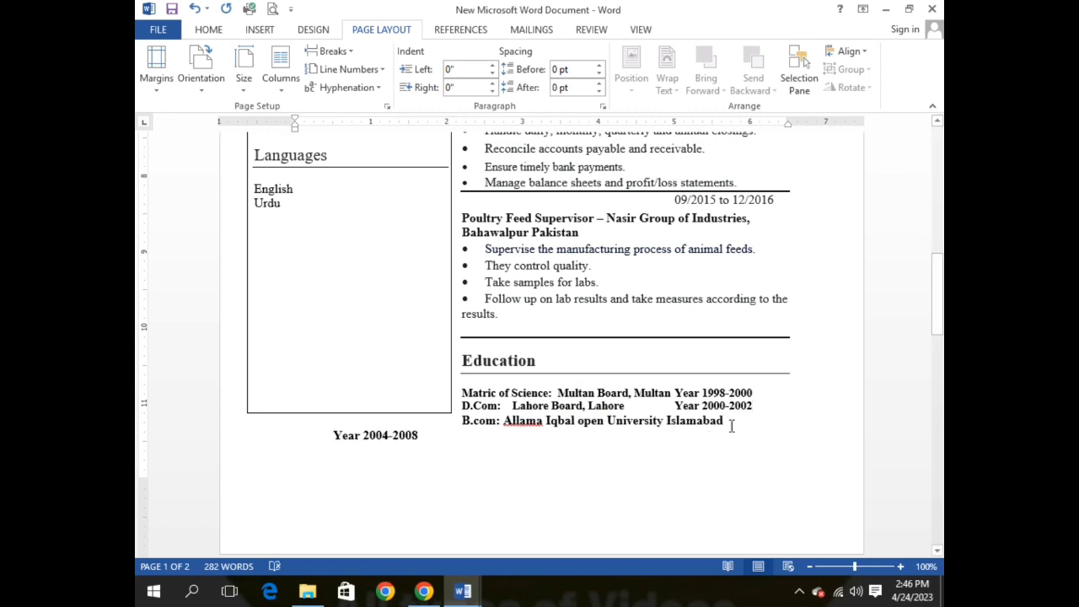
Step: Tab Year 1998-2000 further right on the Matric line
{"action": "left_click", "coordinate": [677, 390]}
{"action": "key", "text": "Tab"}
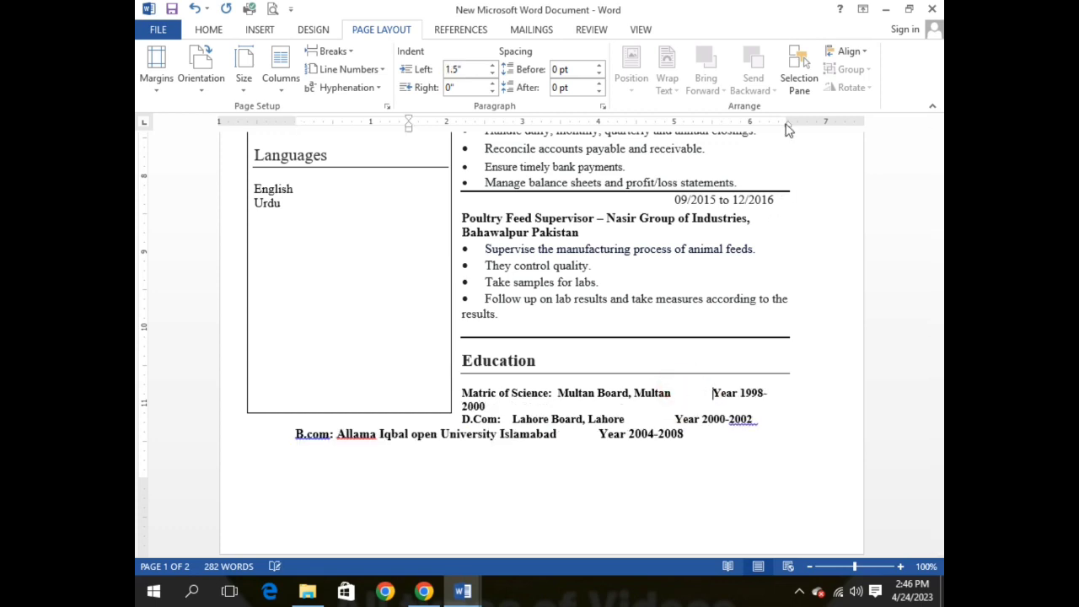
{"action": "scroll", "coordinate": [354, 384], "scroll_direction": "up", "scroll_amount": 15}
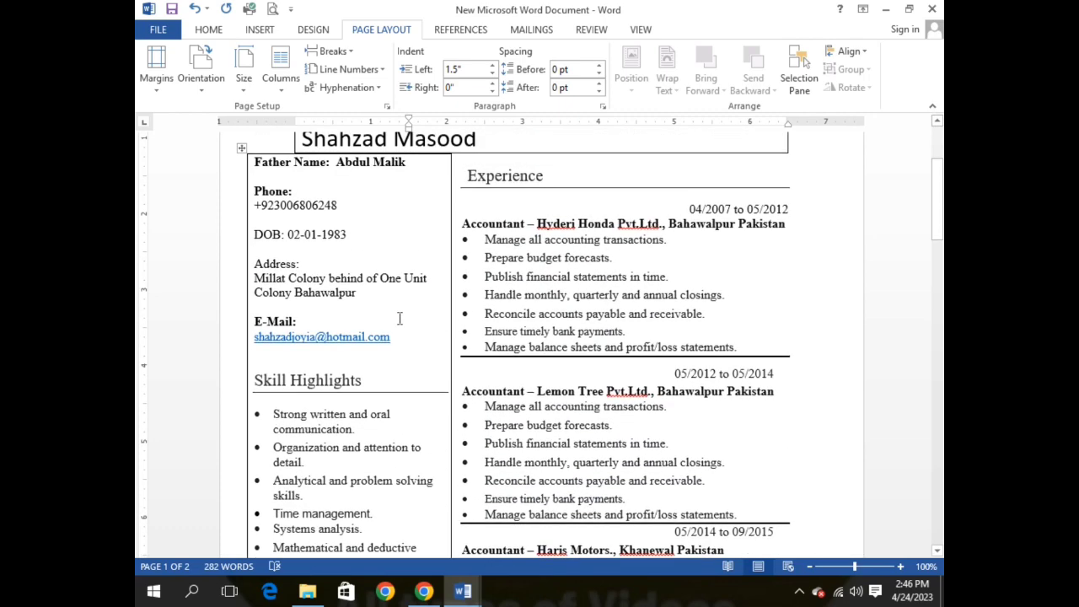
{"action": "scroll", "coordinate": [420, 250], "scroll_direction": "up", "scroll_amount": 3}
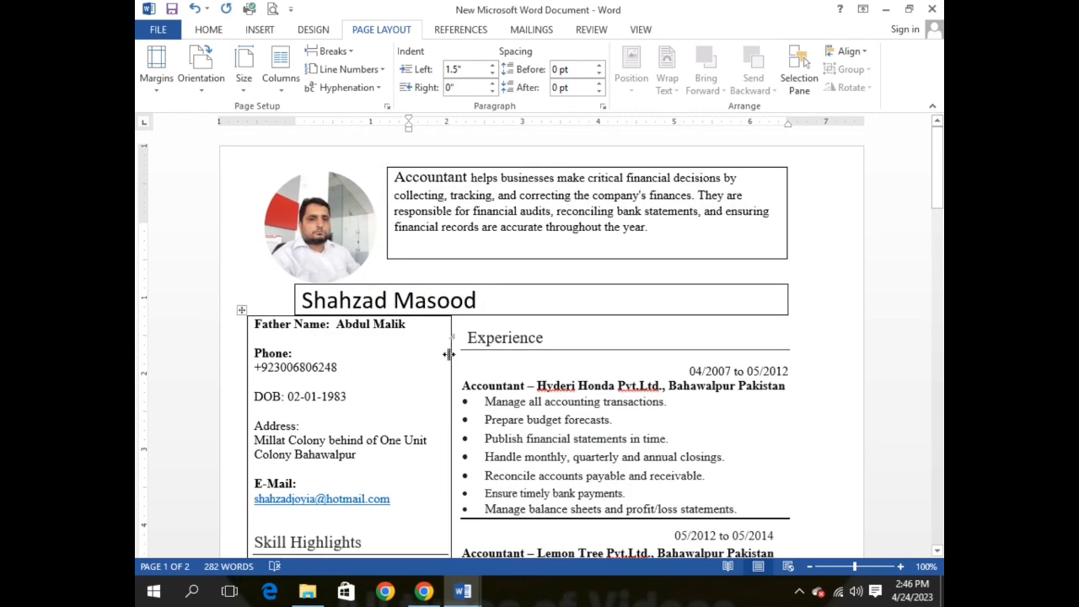
Step: Narrow the contact column to widen Experience, then tab Year 2000-2002 and Year 1998-2000 to the right
{"action": "left_click_drag", "start_coordinate": [448, 355], "coordinate": [414, 354]}
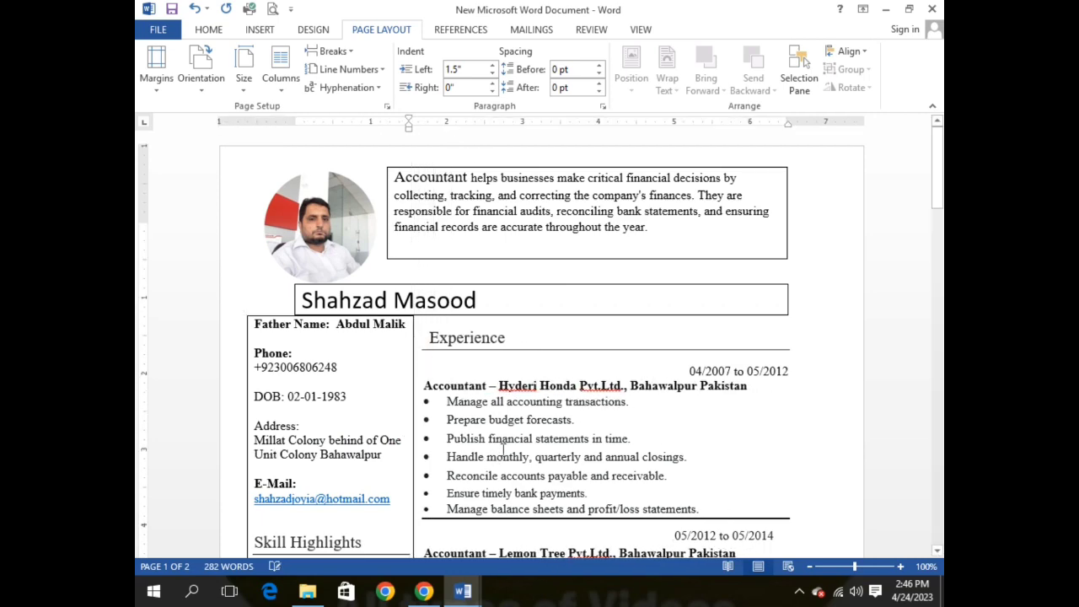
{"action": "scroll", "coordinate": [504, 449], "scroll_direction": "down", "scroll_amount": 10}
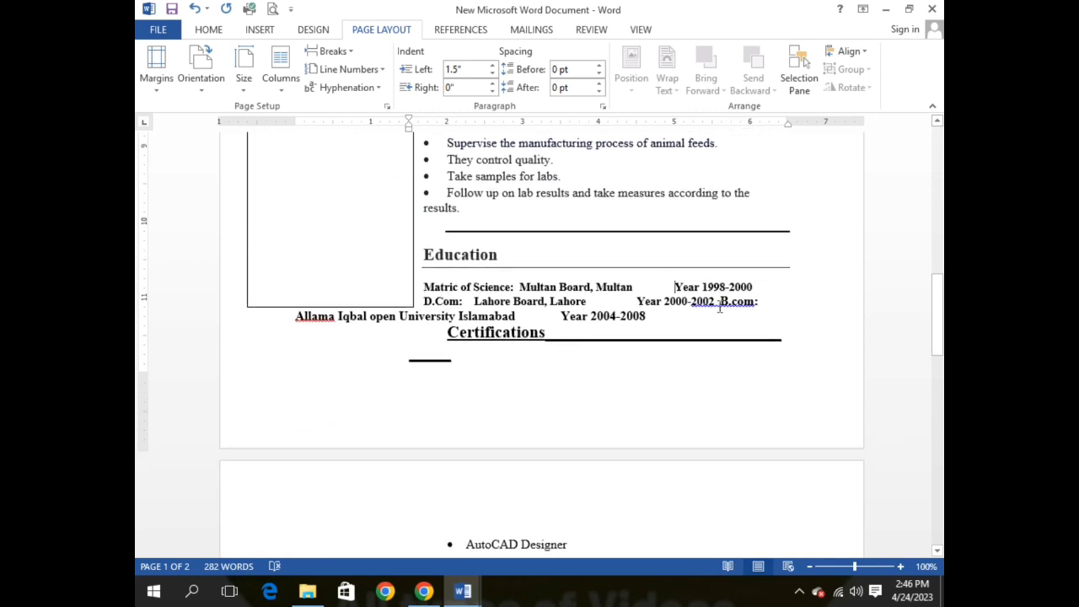
{"action": "left_click", "coordinate": [637, 301]}
{"action": "key", "text": "Tab"}
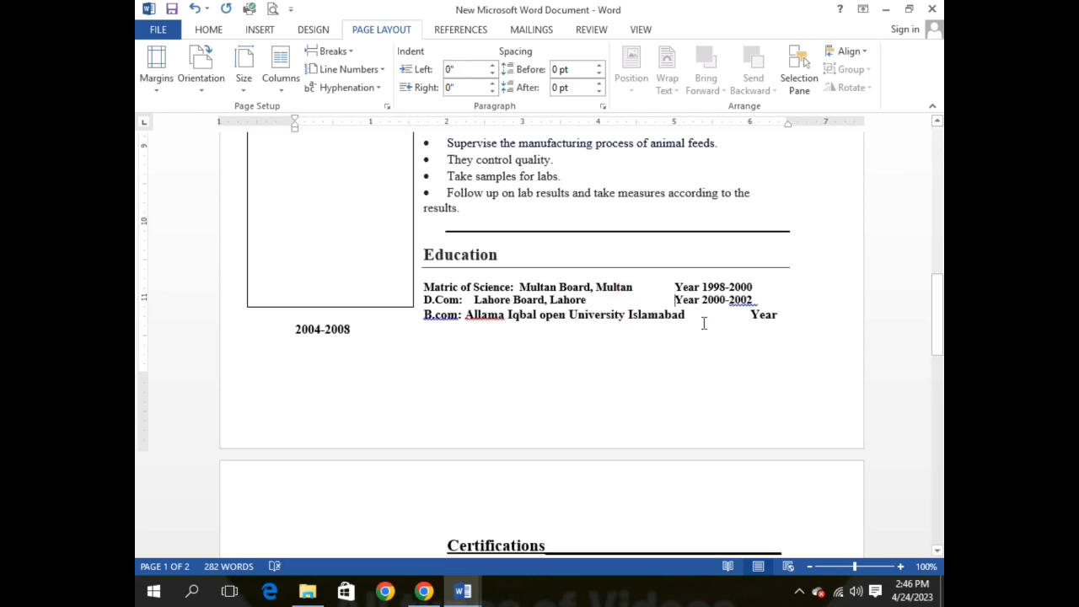
{"action": "left_click", "coordinate": [671, 287]}
{"action": "key", "text": "Tab"}
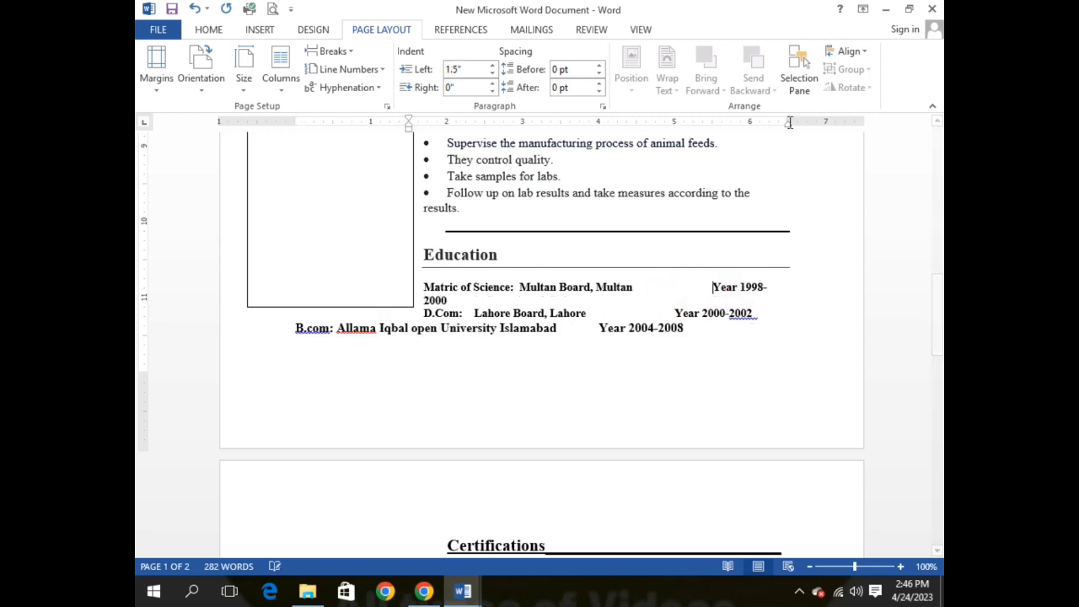
Step: Extend the right indent, re-align Years 2000-2002 and 2004-2008, and delete the blank line under Certifications
{"action": "left_click_drag", "start_coordinate": [787, 124], "coordinate": [807, 124]}
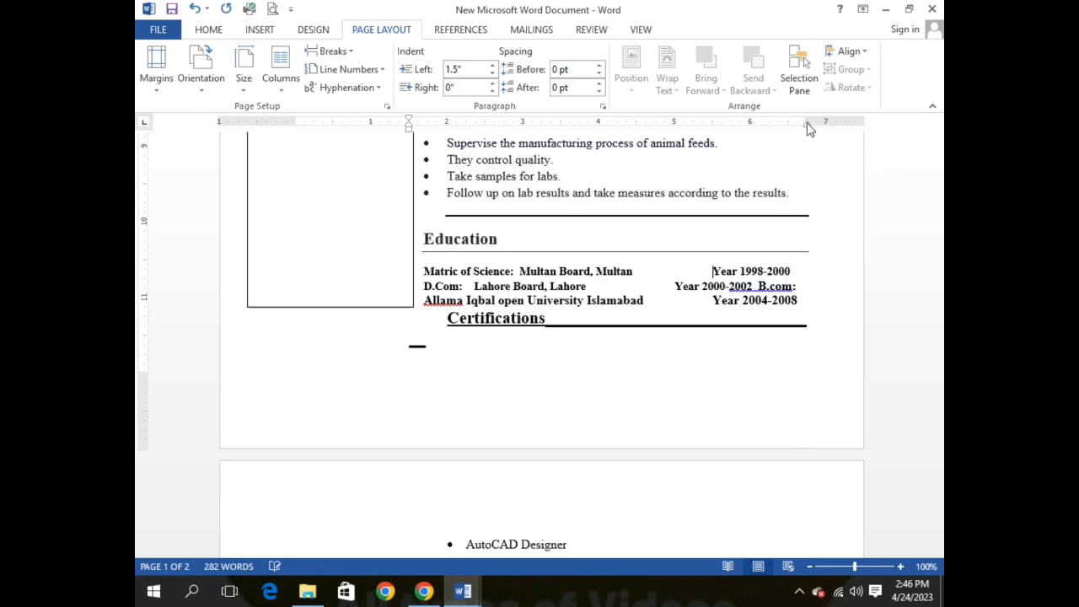
{"action": "left_click", "coordinate": [672, 286]}
{"action": "key", "text": "Tab"}
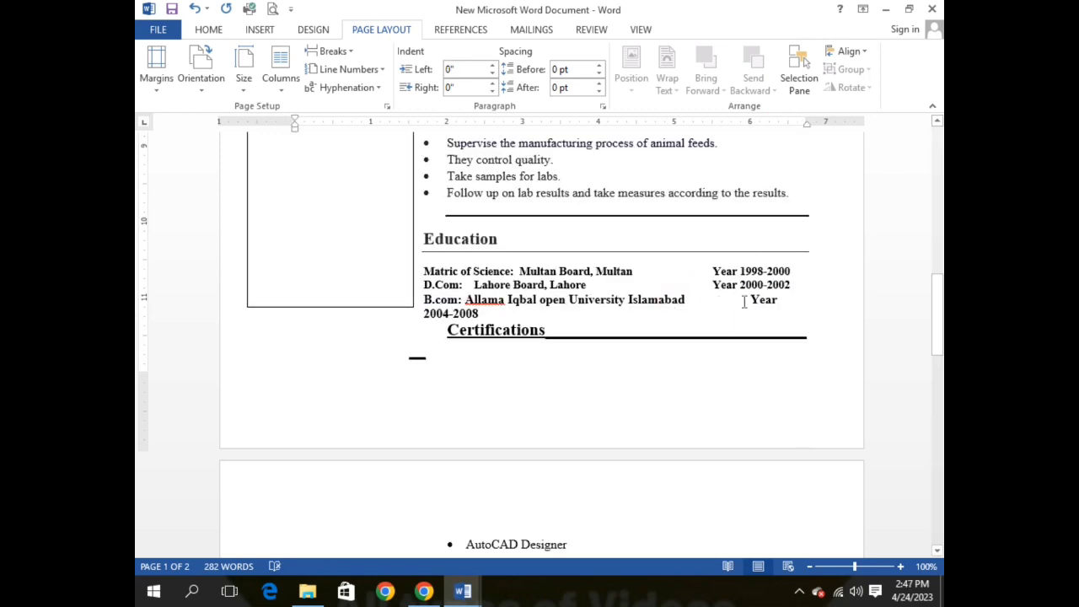
{"action": "left_click", "coordinate": [744, 302]}
{"action": "key", "text": "Tab"}
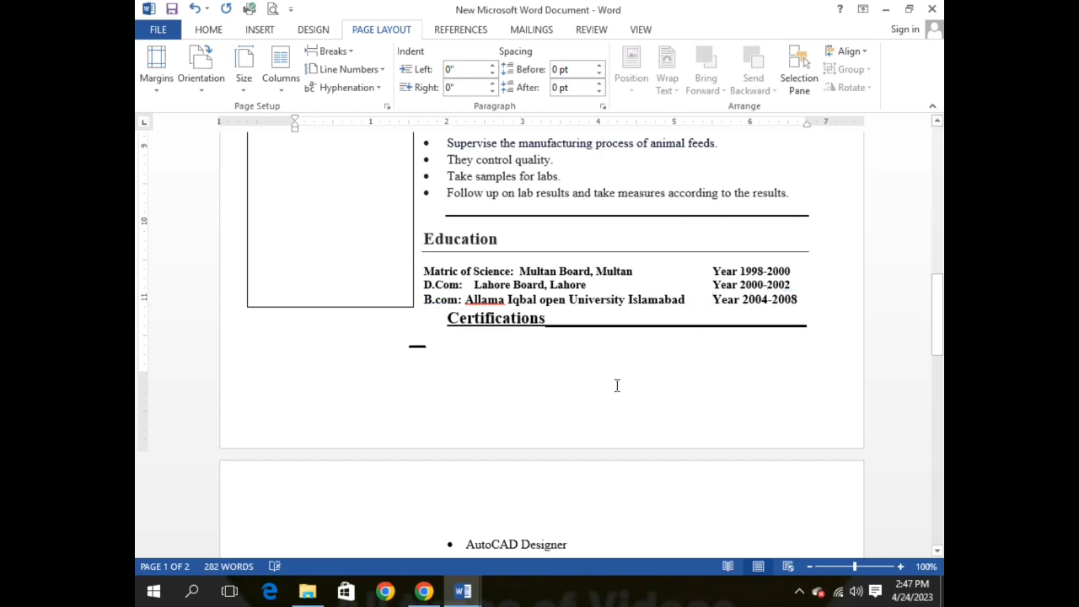
{"action": "left_click", "coordinate": [422, 342]}
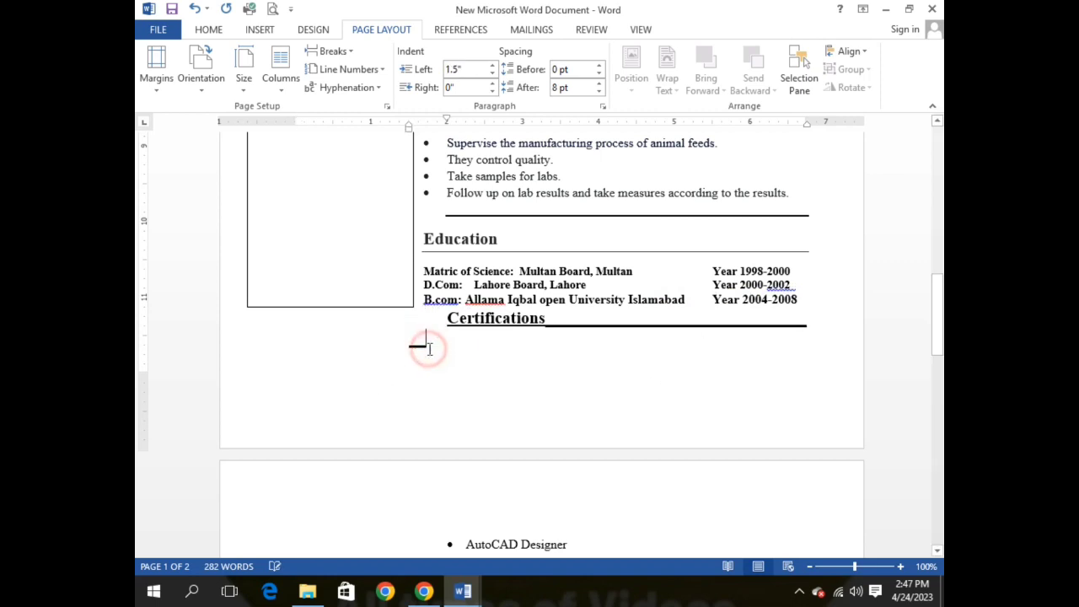
{"action": "key", "text": "Delete"}
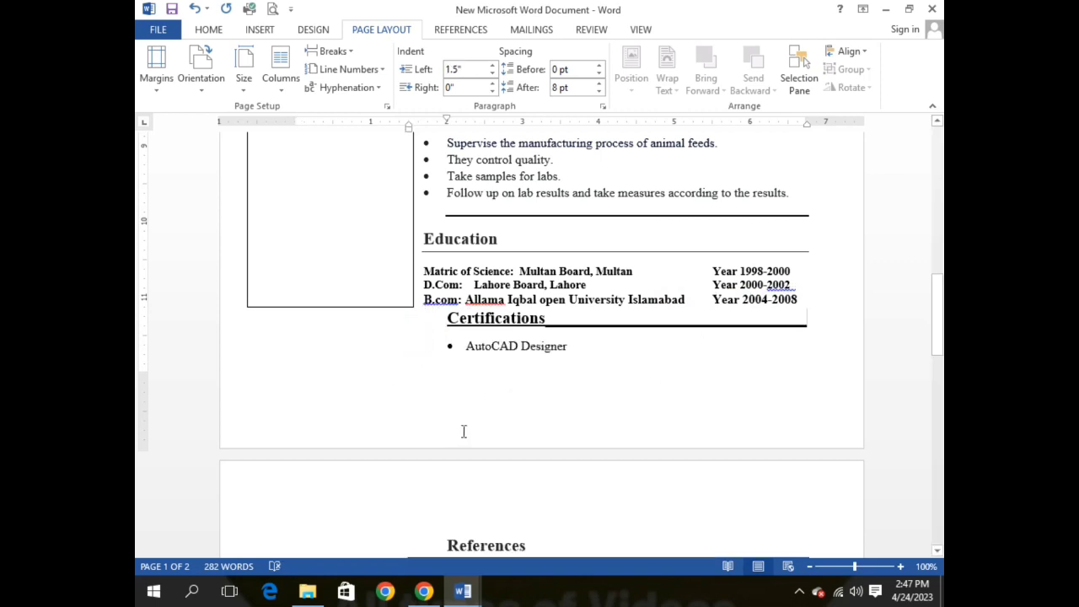
Step: Briefly open the page 1 footer area, then return the cursor to the CV body
{"action": "scroll", "coordinate": [463, 432], "scroll_direction": "down", "scroll_amount": 3}
{"action": "left_click", "coordinate": [338, 280]}
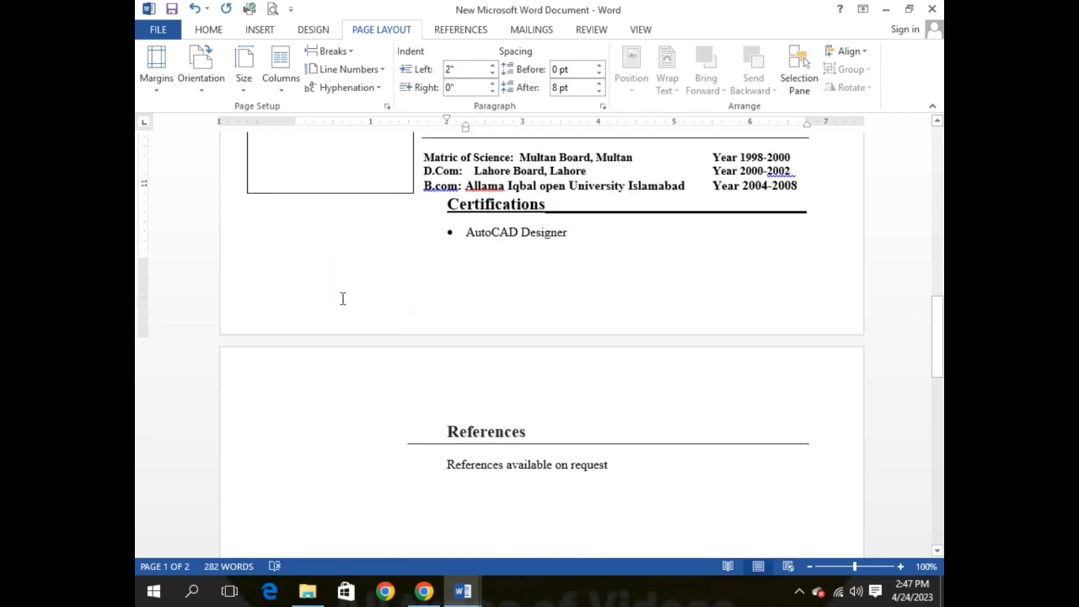
{"action": "double_click", "coordinate": [311, 290]}
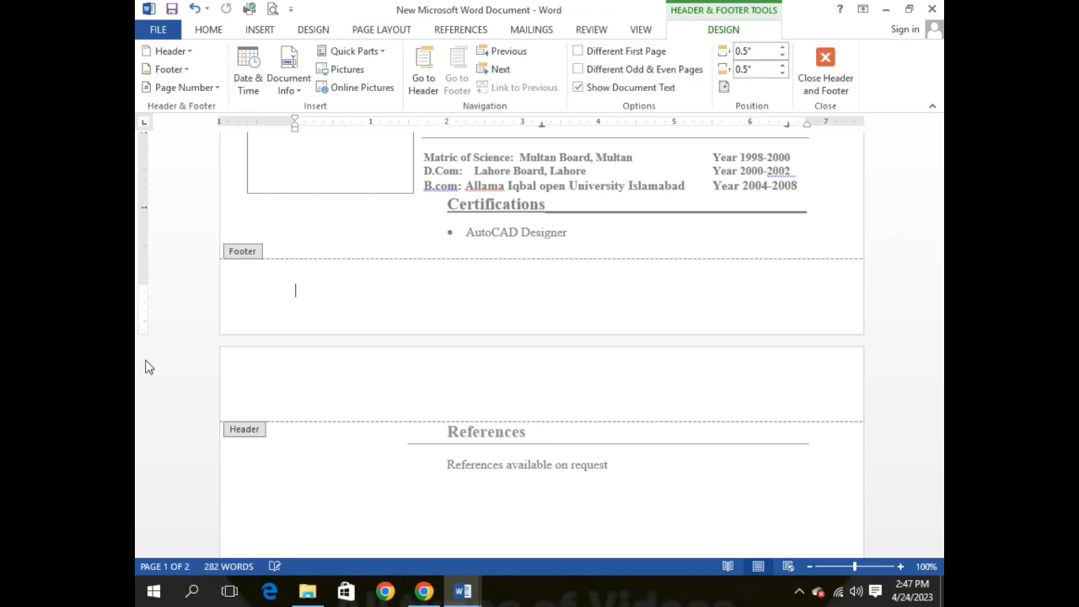
{"action": "left_click_drag", "start_coordinate": [145, 285], "coordinate": [147, 411]}
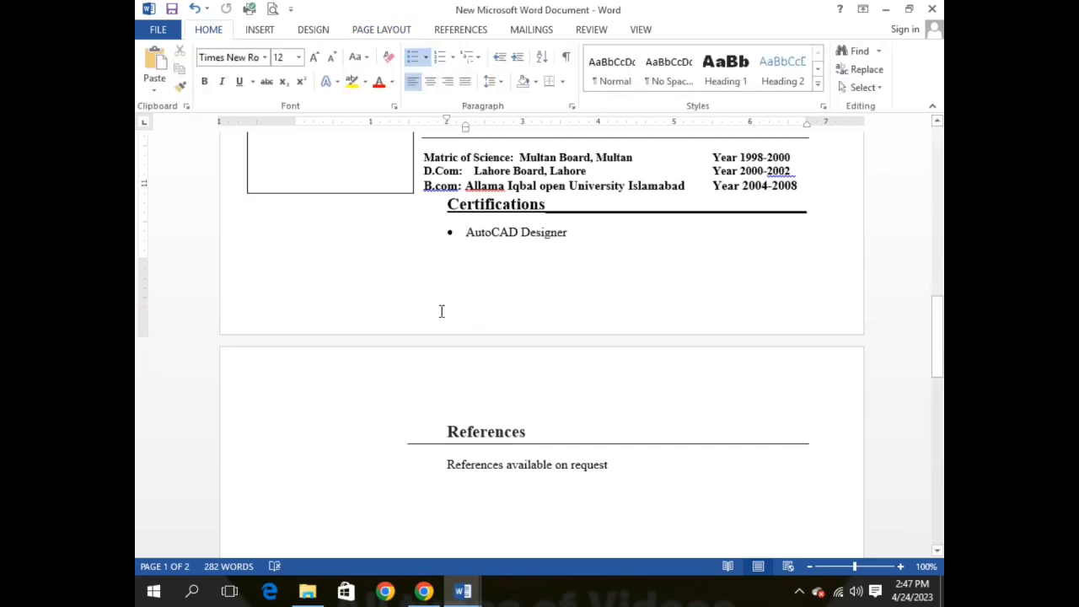
{"action": "scroll", "coordinate": [397, 307], "scroll_direction": "up", "scroll_amount": 2}
{"action": "left_click", "coordinate": [388, 353]}
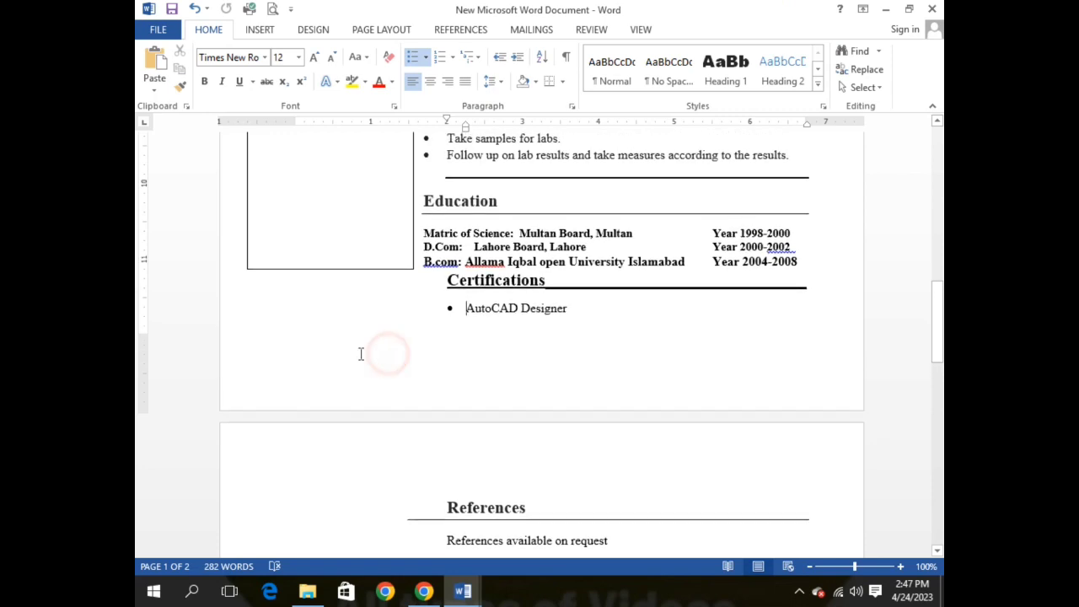
Step: Lower the bottom margin and remove the empty line after AutoCAD Designer, pulling References onto page 1
{"action": "left_click", "coordinate": [585, 309]}
{"action": "key", "text": "Return"}
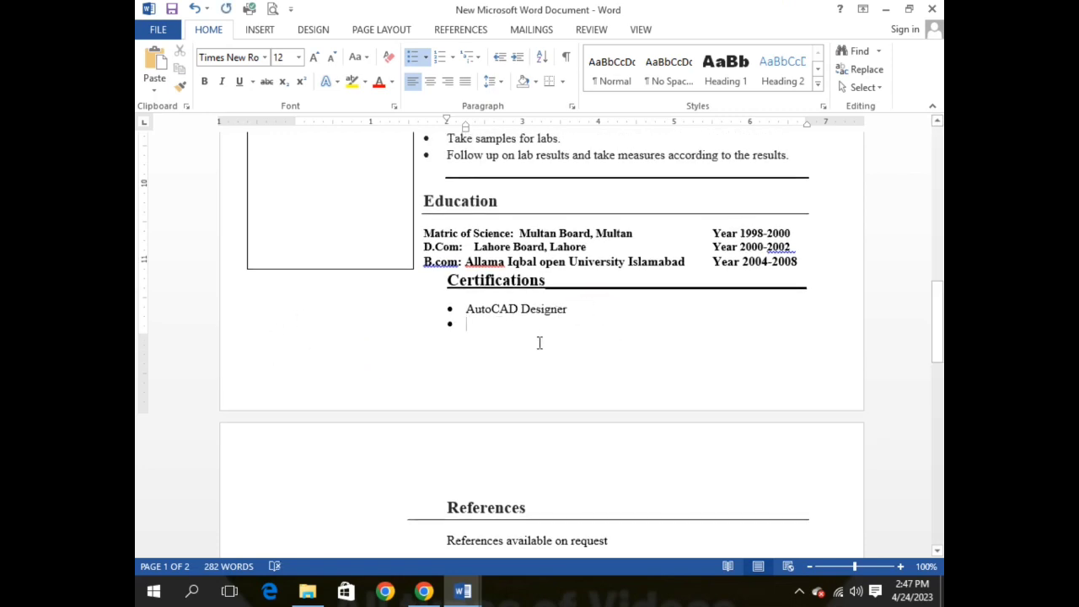
{"action": "key", "text": "BackSpace"}
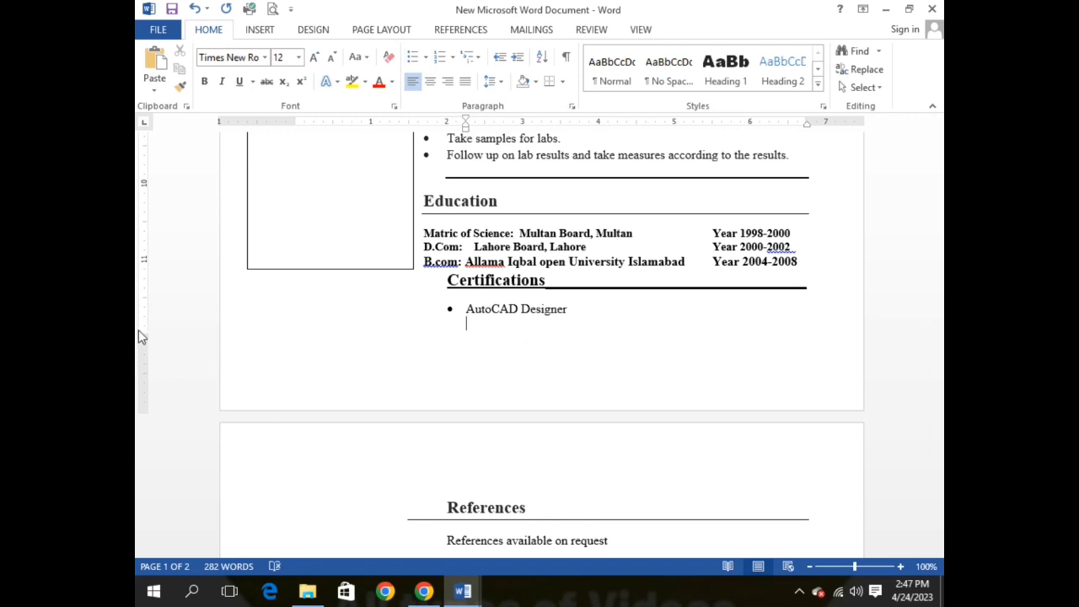
{"action": "left_click_drag", "start_coordinate": [142, 337], "coordinate": [142, 403]}
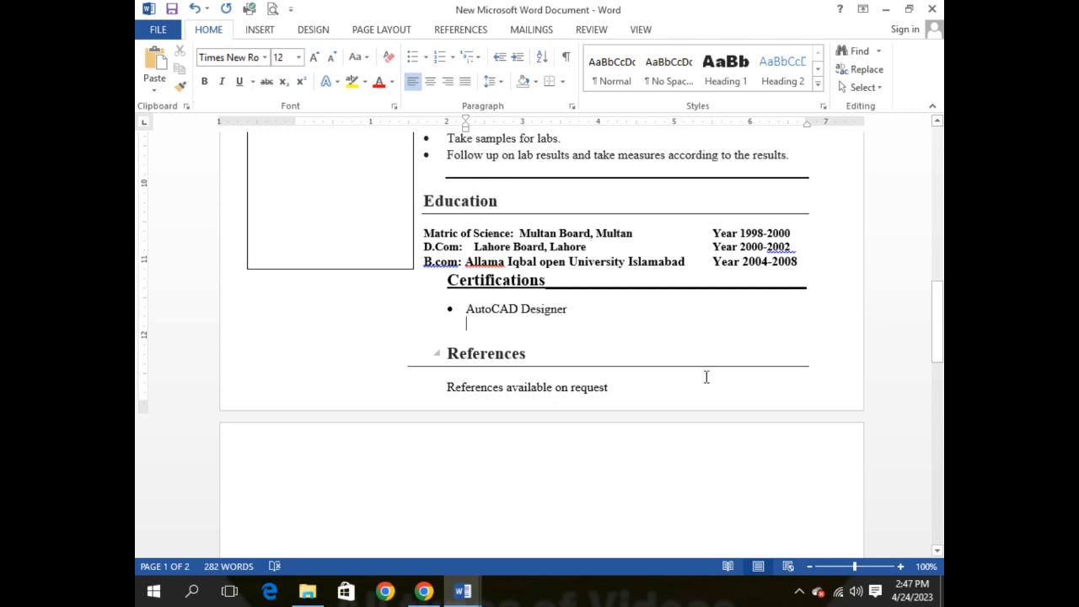
{"action": "double_click", "coordinate": [471, 331]}
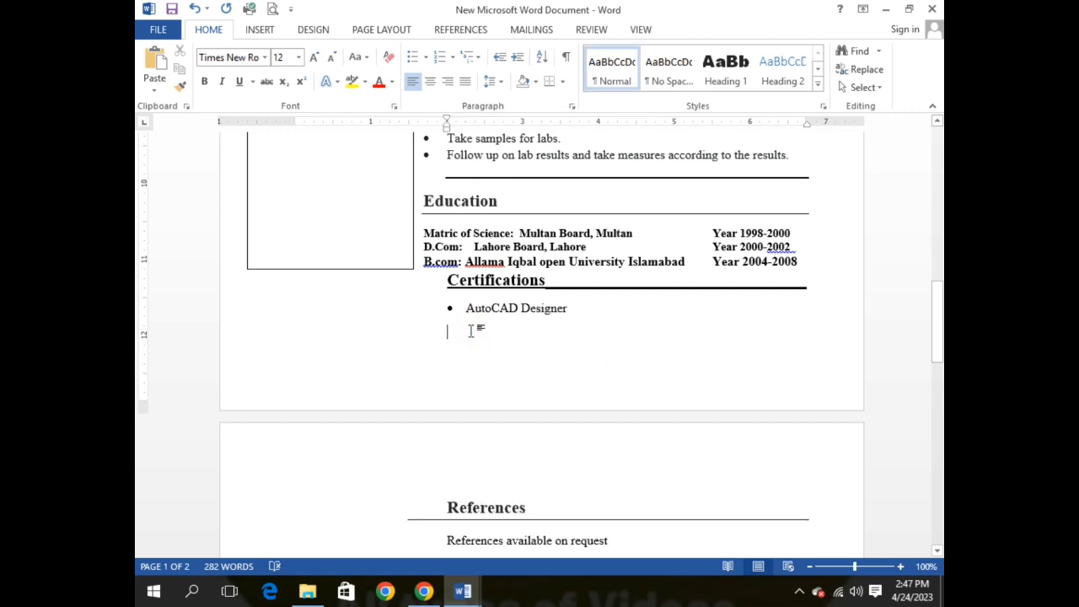
{"action": "key", "text": "BackSpace"}
{"action": "key", "text": "BackSpace"}
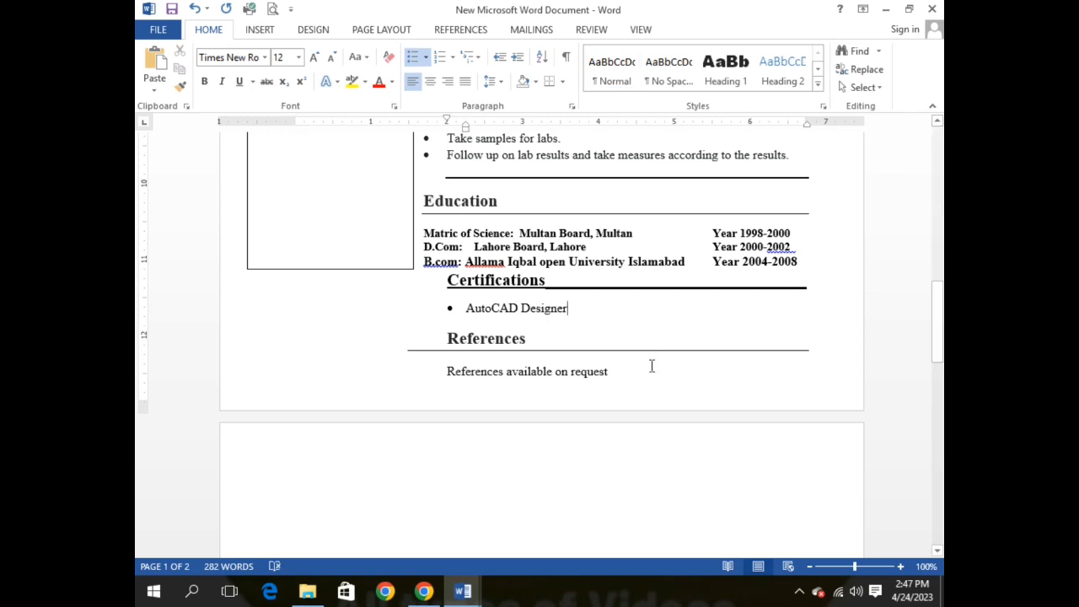
{"action": "scroll", "coordinate": [652, 366], "scroll_direction": "up", "scroll_amount": 5}
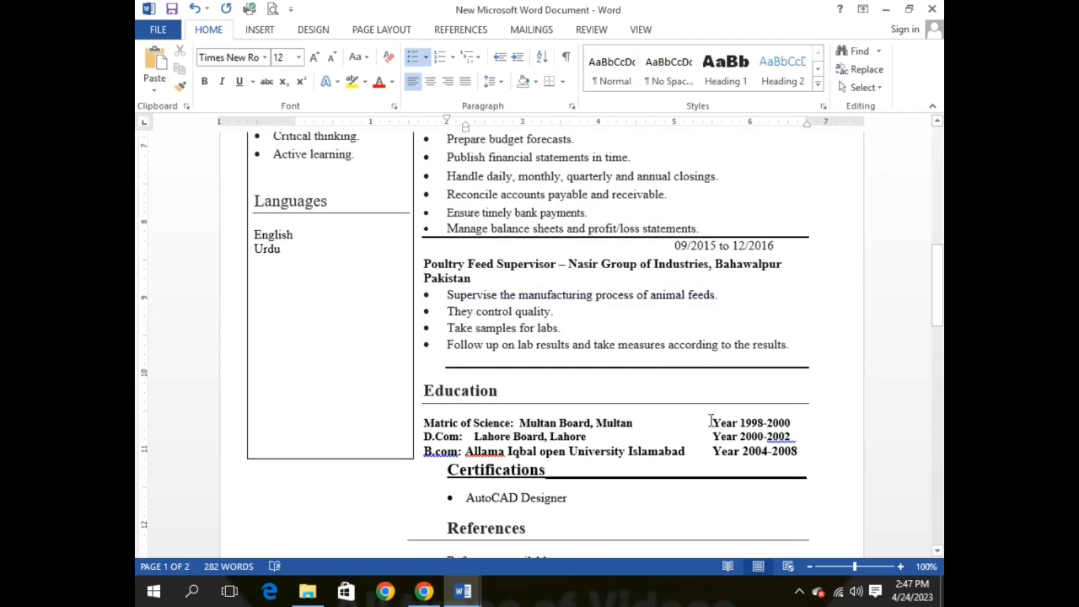
Step: Accept the spelling suggestion for the flagged 2002 to clear the error mark
{"action": "left_click", "coordinate": [788, 437]}
{"action": "right_click", "coordinate": [788, 437]}
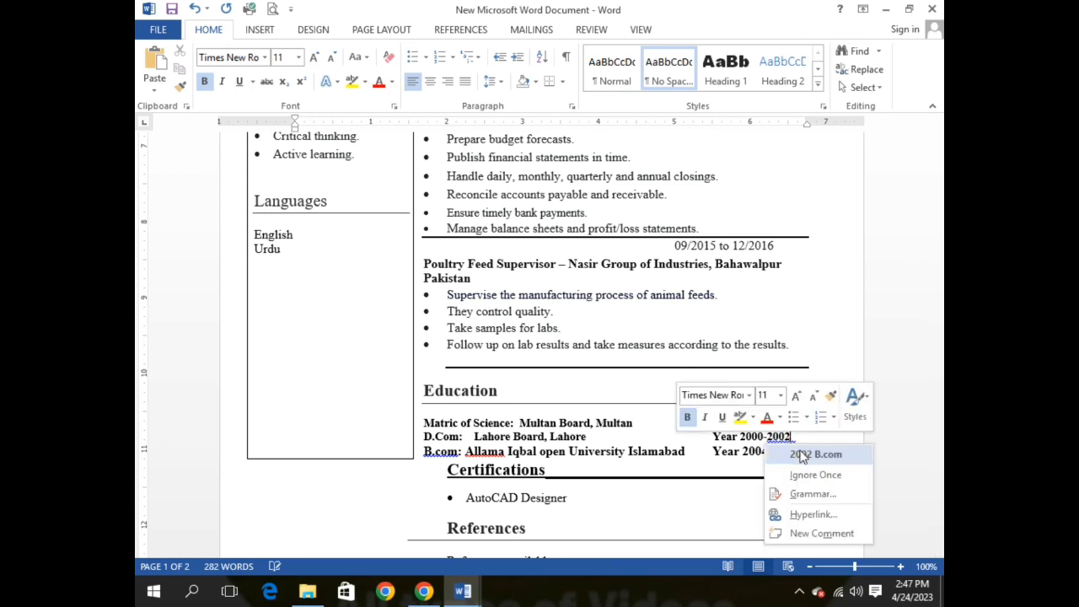
{"action": "left_click", "coordinate": [721, 450]}
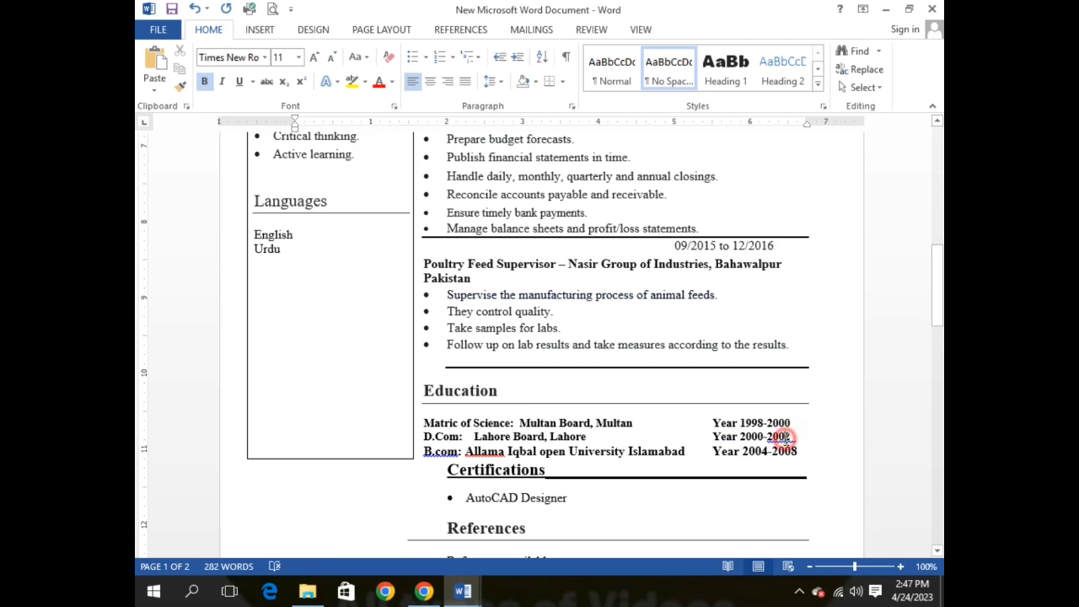
{"action": "right_click", "coordinate": [793, 440]}
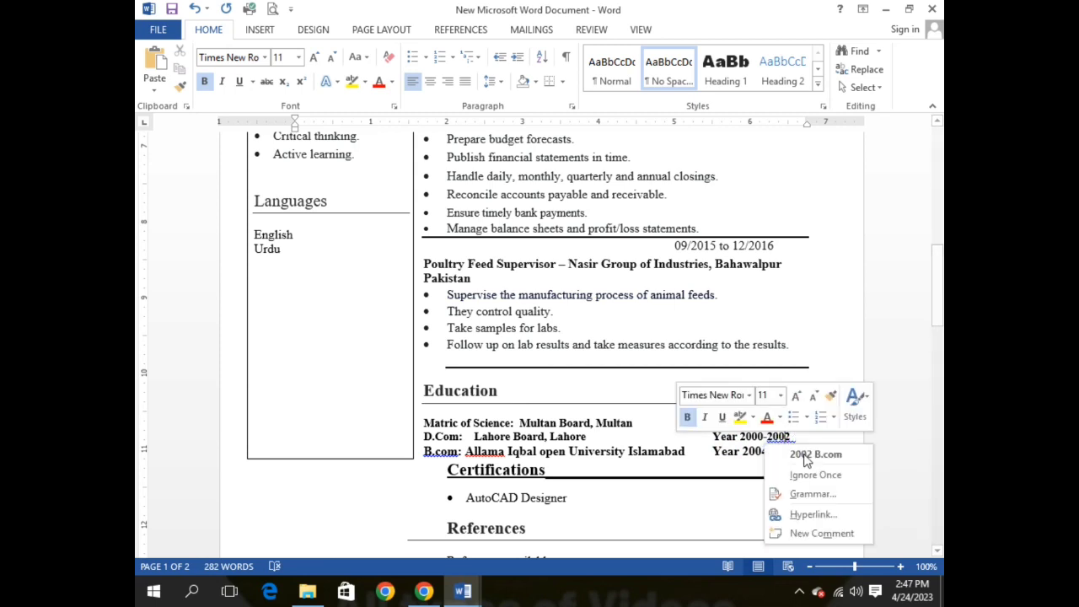
{"action": "left_click", "coordinate": [803, 454]}
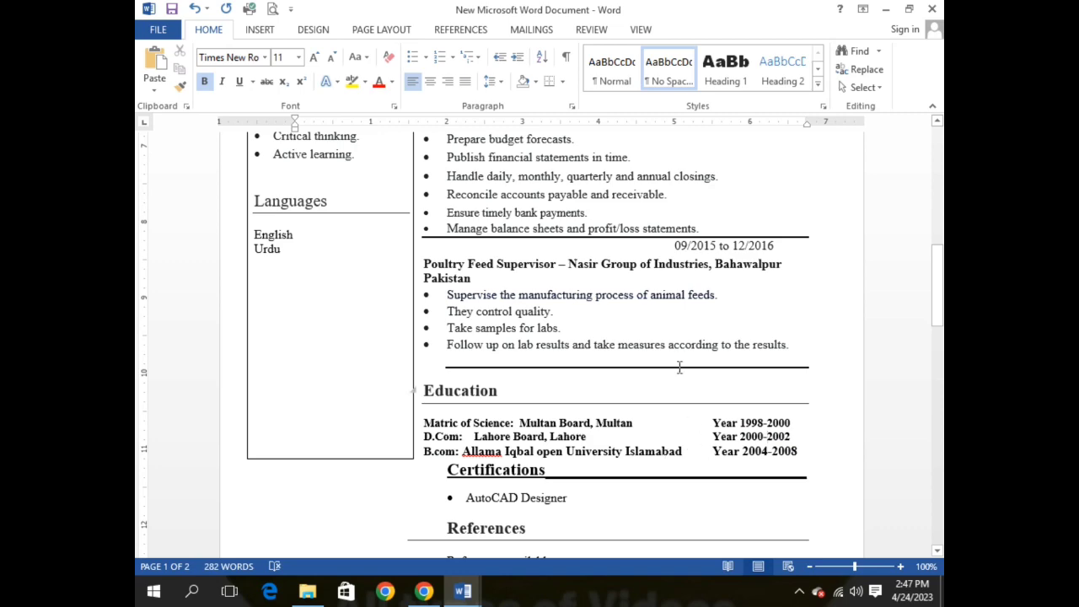
Step: Drag the right indent marker further right so the Poultry Feed Supervisor heading fits on one line
{"action": "scroll", "coordinate": [678, 367], "scroll_direction": "up", "scroll_amount": 1}
{"action": "scroll", "coordinate": [679, 366], "scroll_direction": "up", "scroll_amount": 6}
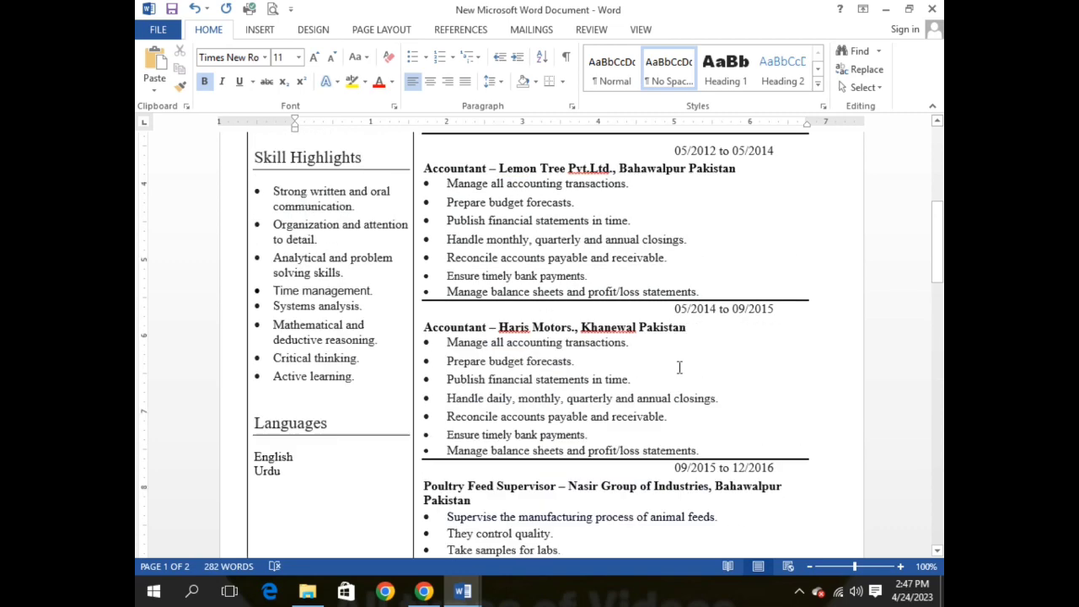
{"action": "scroll", "coordinate": [680, 371], "scroll_direction": "down", "scroll_amount": 5}
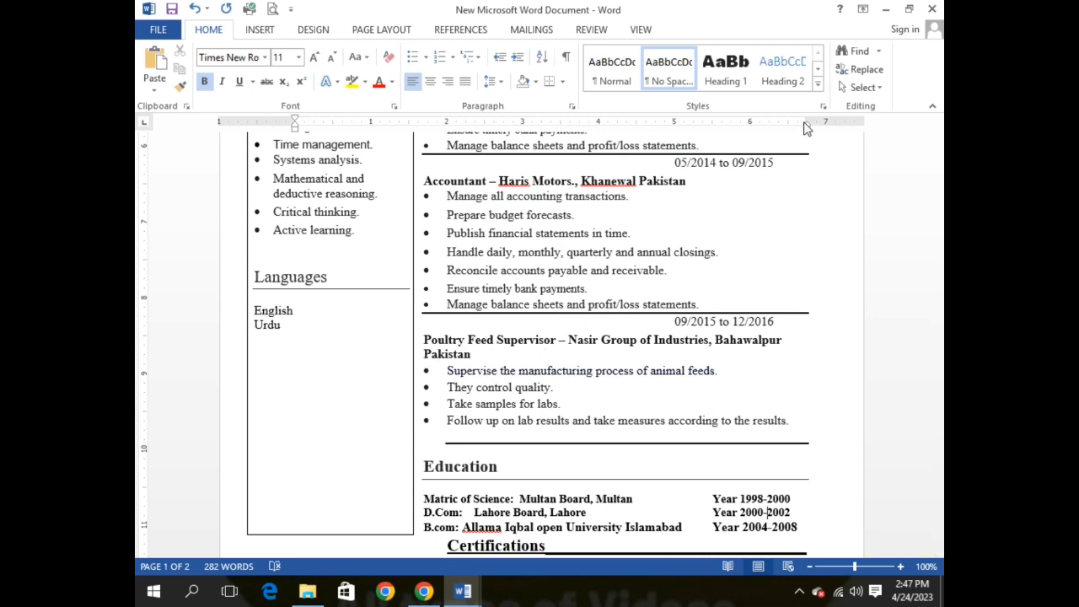
{"action": "left_click_drag", "start_coordinate": [807, 122], "coordinate": [840, 127]}
{"action": "scroll", "coordinate": [685, 401], "scroll_direction": "down", "scroll_amount": 3}
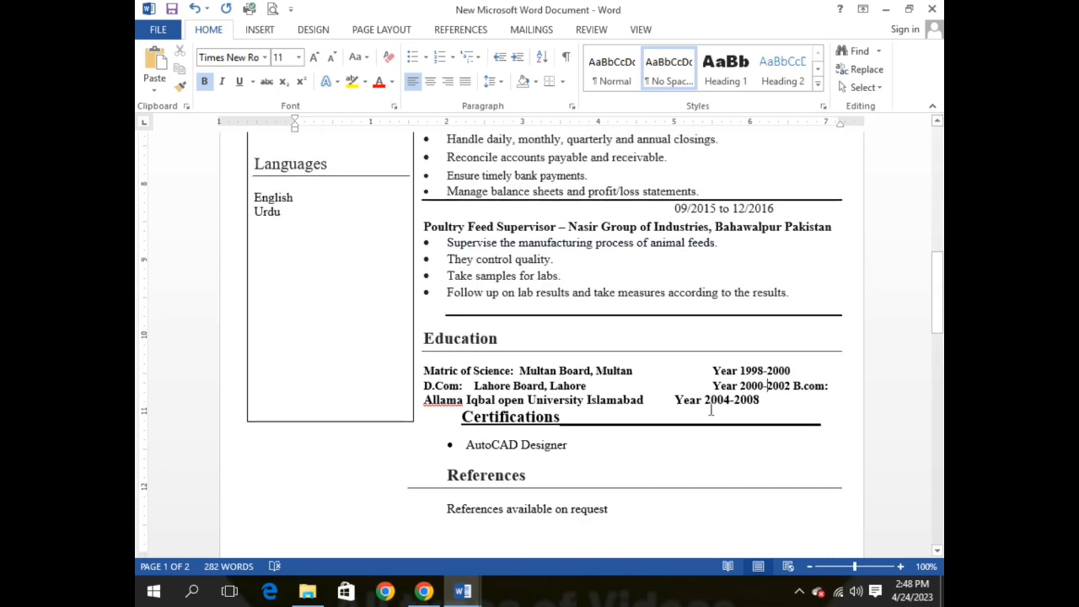
Step: Align Year 2004-2008 with the years above and move B.com: onto its own line
{"action": "left_click", "coordinate": [671, 400]}
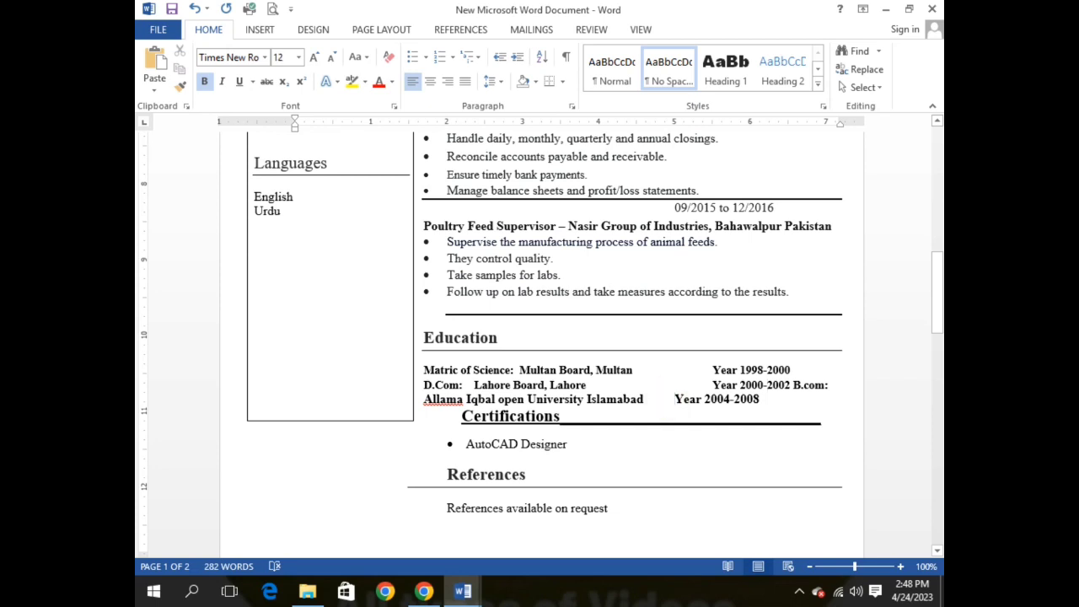
{"action": "key", "text": "Tab"}
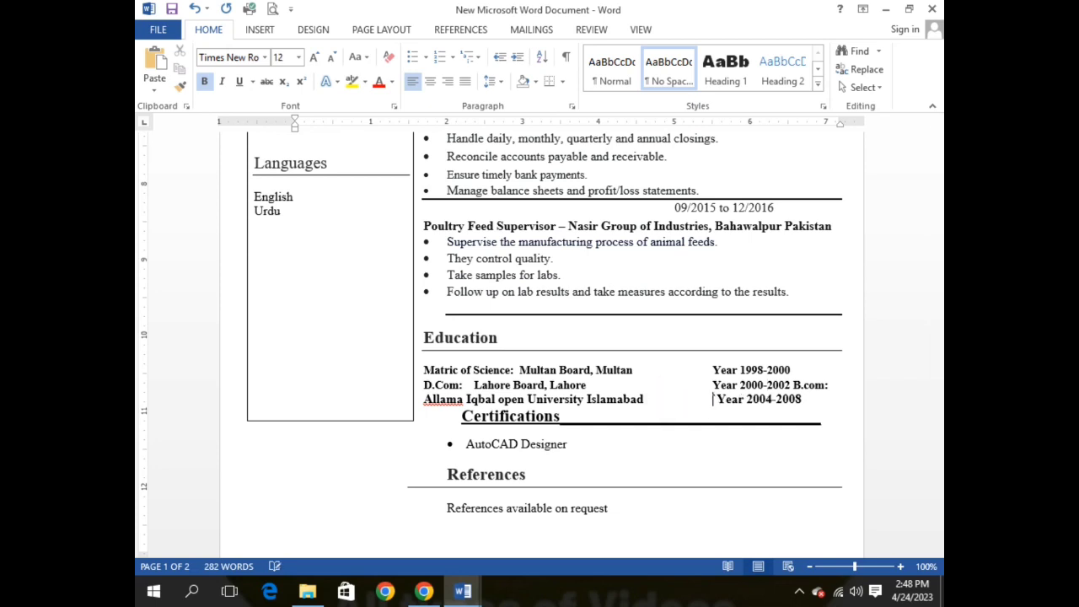
{"action": "left_click", "coordinate": [789, 386]}
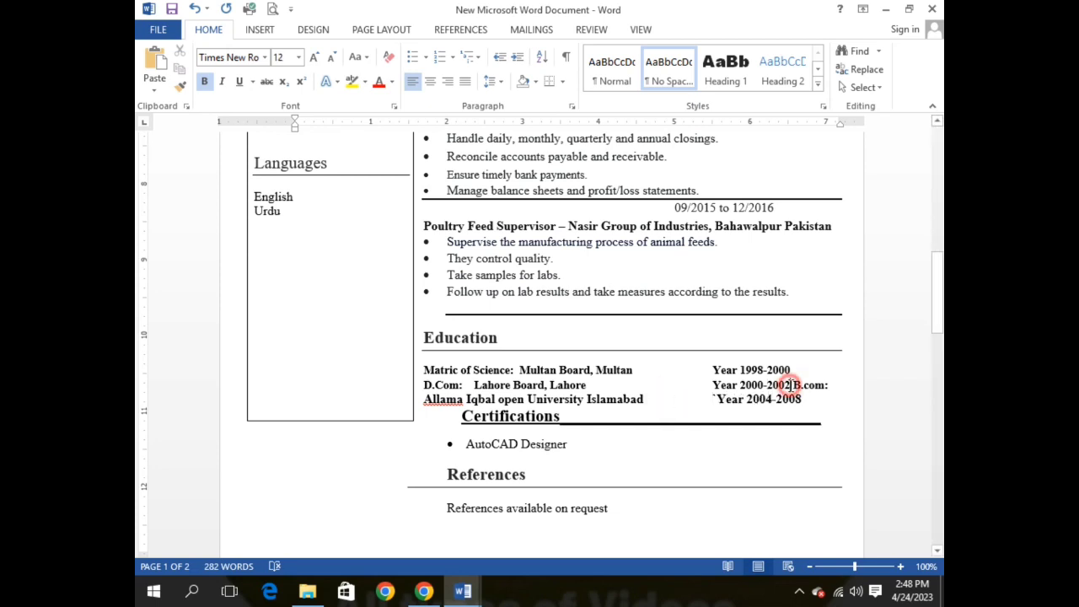
{"action": "key", "text": "Return"}
{"action": "left_click", "coordinate": [750, 400]}
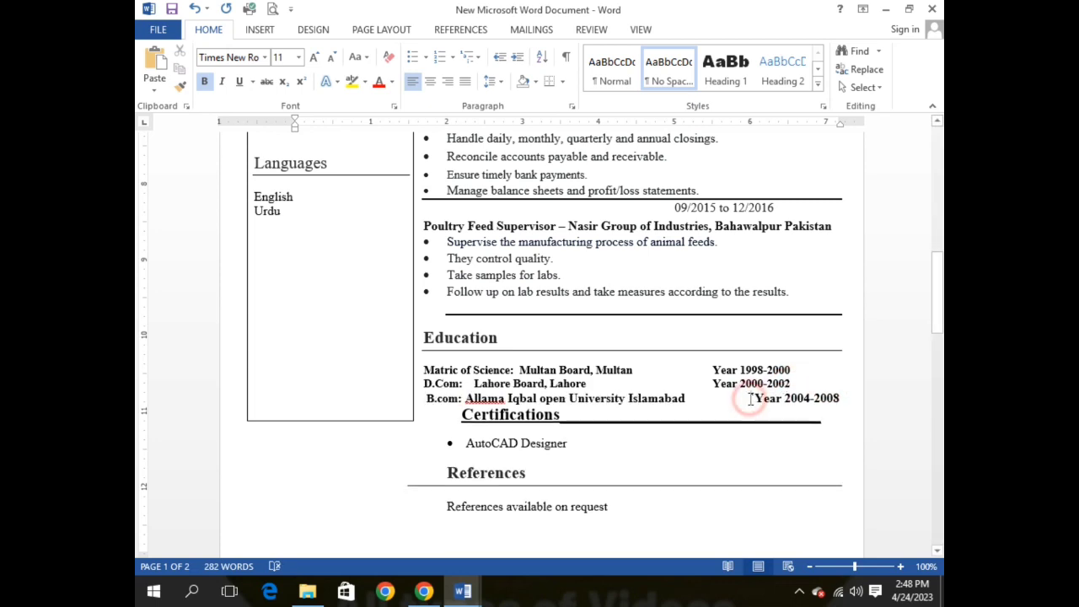
{"action": "key", "text": "BackSpace"}
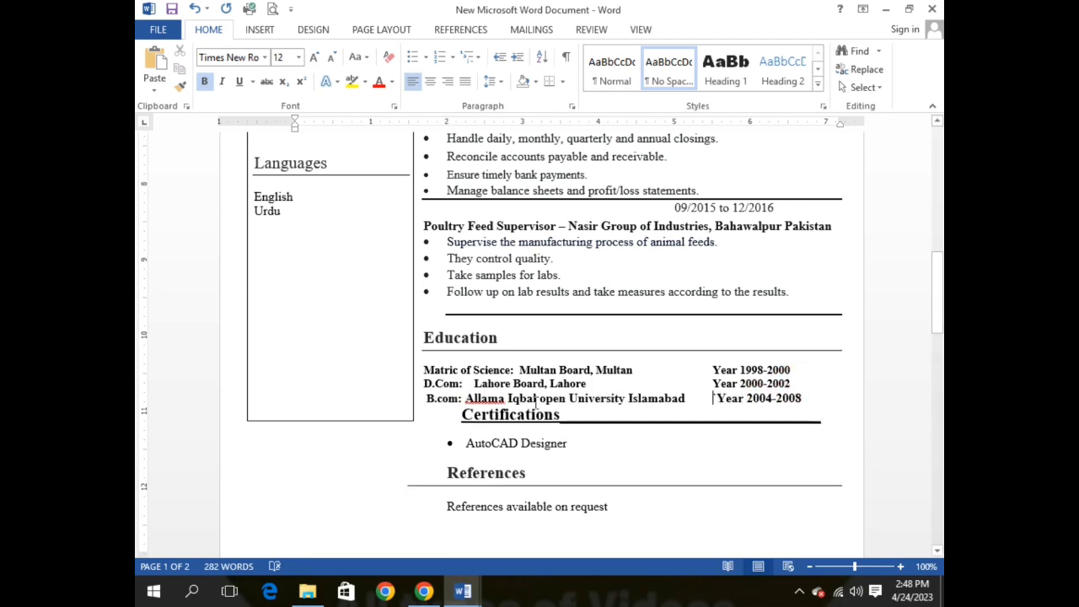
Step: Move the Certifications heading flush left and add a blank line above it
{"action": "left_click", "coordinate": [456, 416]}
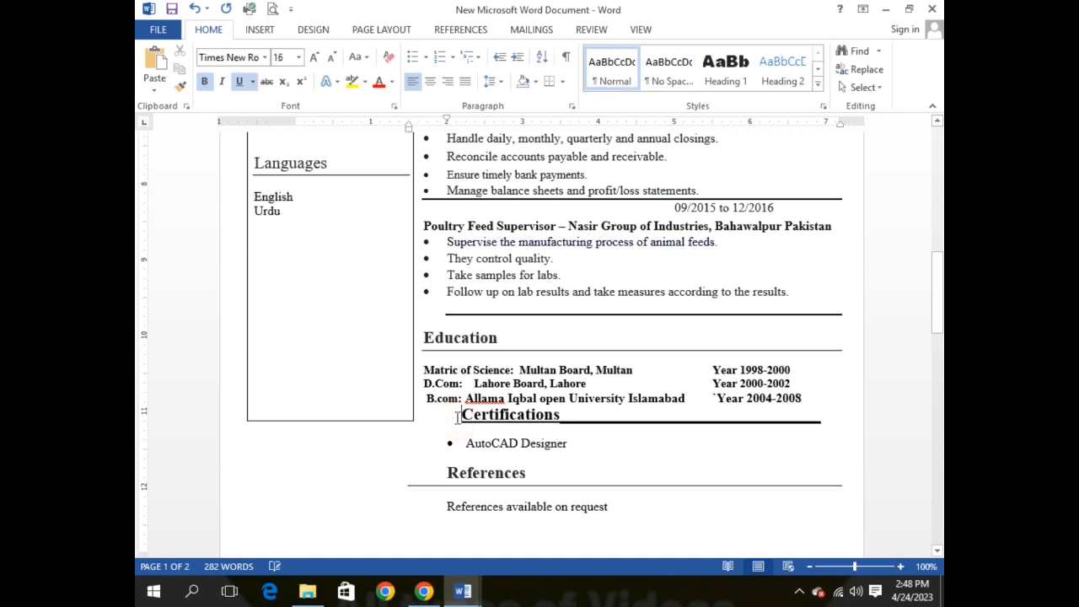
{"action": "key", "text": "BackSpace"}
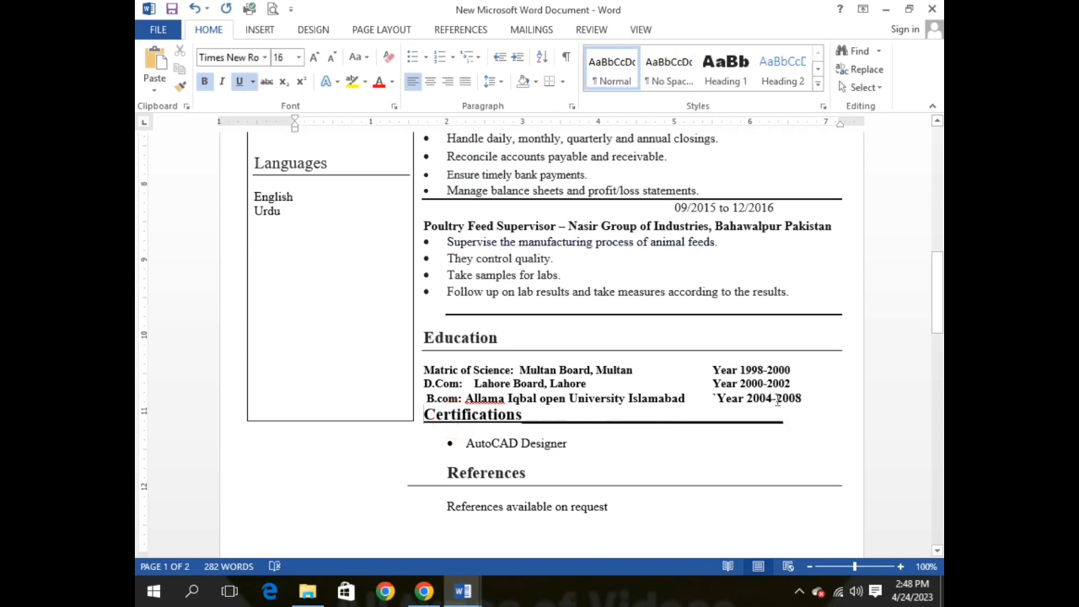
{"action": "left_click", "coordinate": [811, 398]}
{"action": "scroll", "coordinate": [810, 397], "scroll_direction": "down", "scroll_amount": 5}
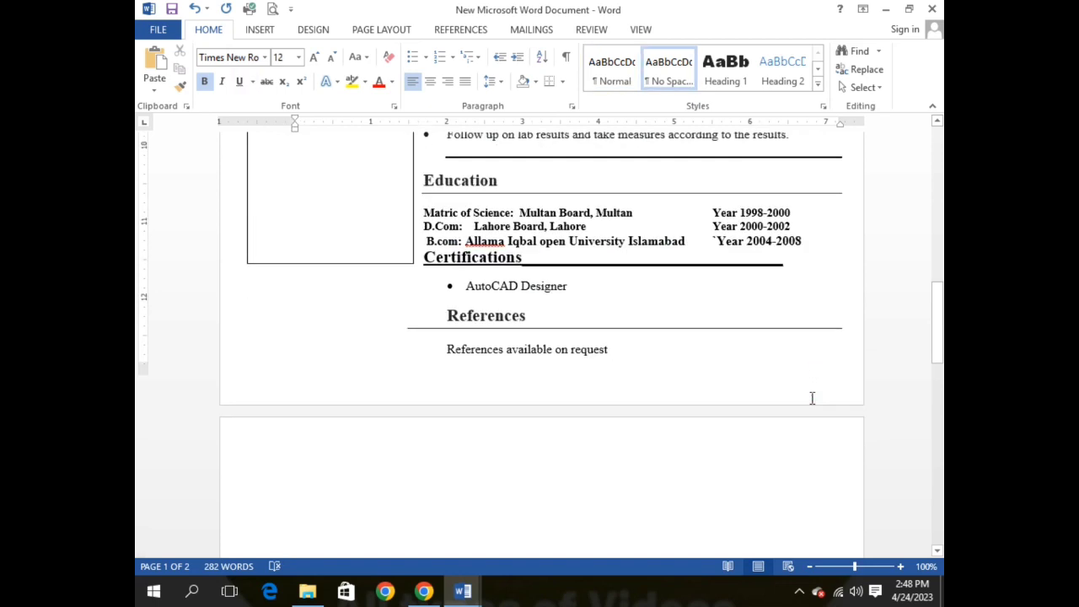
{"action": "scroll", "coordinate": [800, 364], "scroll_direction": "up", "scroll_amount": 3}
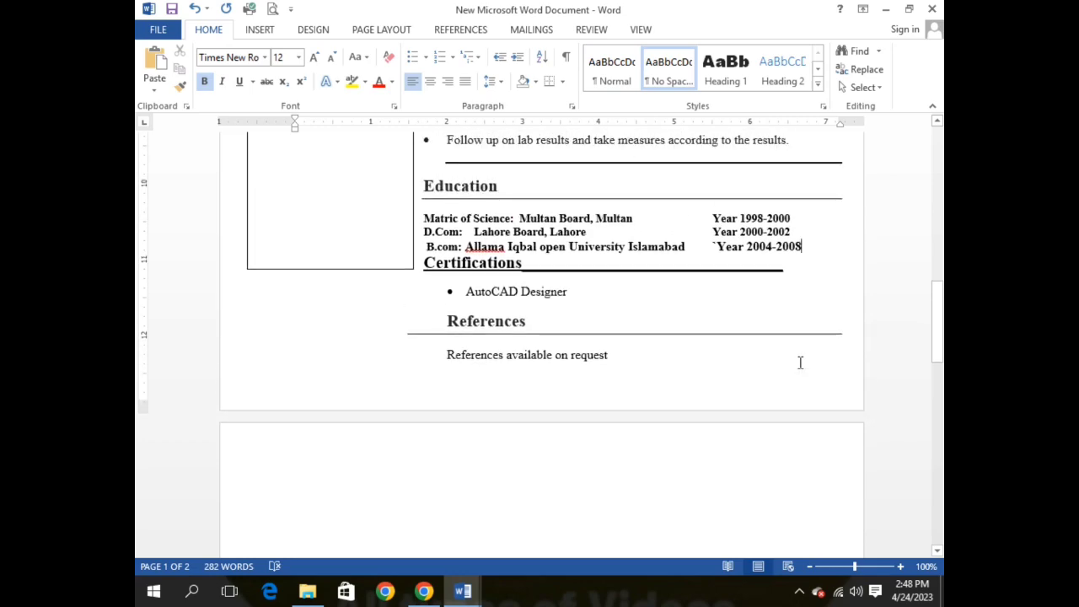
{"action": "key", "text": "Return"}
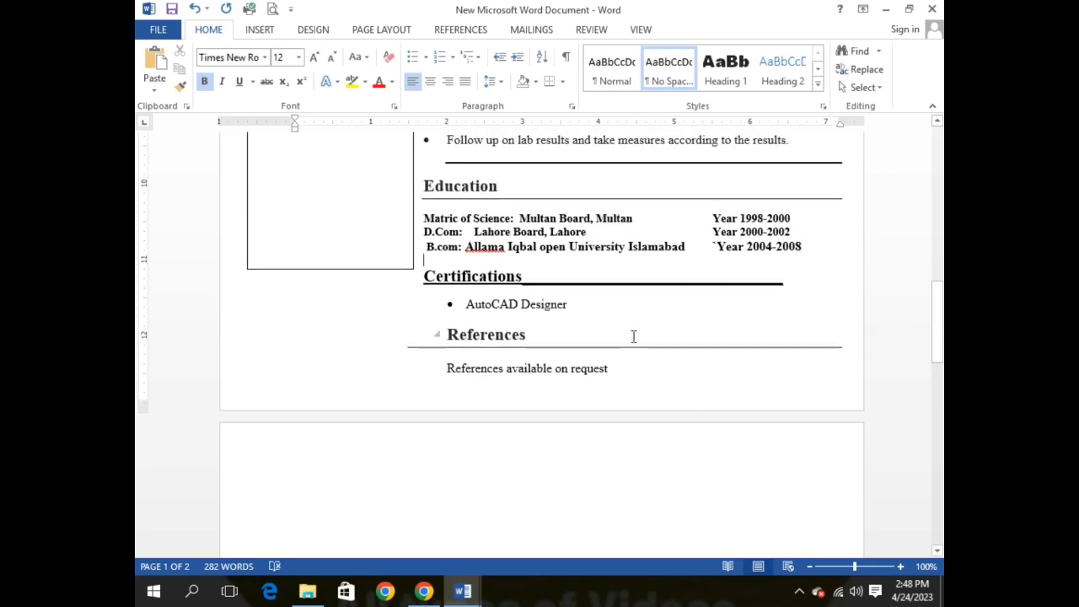
{"action": "scroll", "coordinate": [633, 337], "scroll_direction": "up", "scroll_amount": 10}
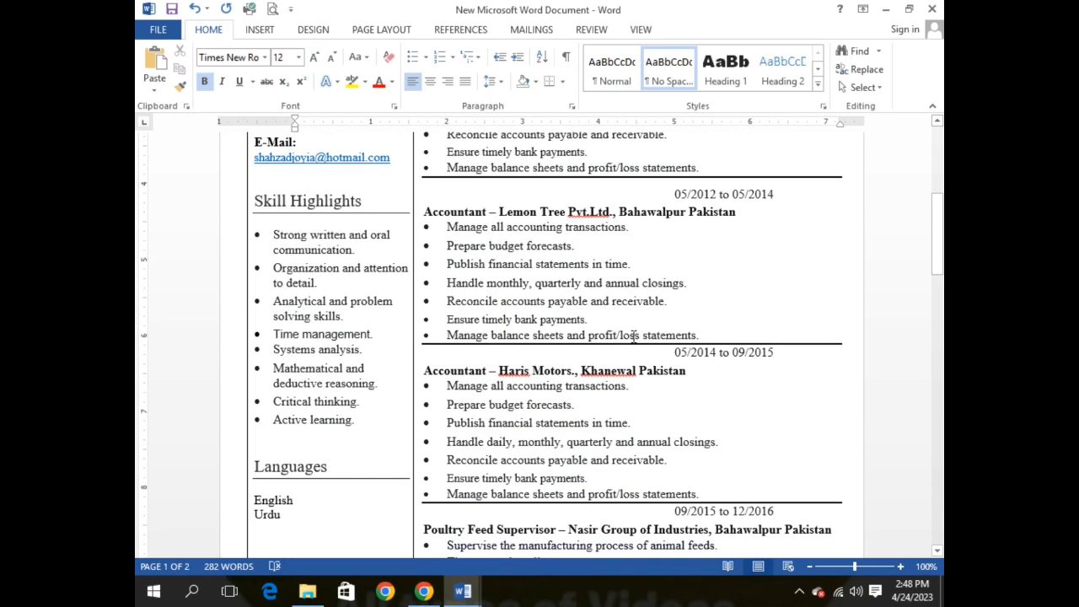
Step: Shade the profile summary box Blue, Accent 1, Lighter 80%
{"action": "scroll", "coordinate": [633, 337], "scroll_direction": "up", "scroll_amount": 5}
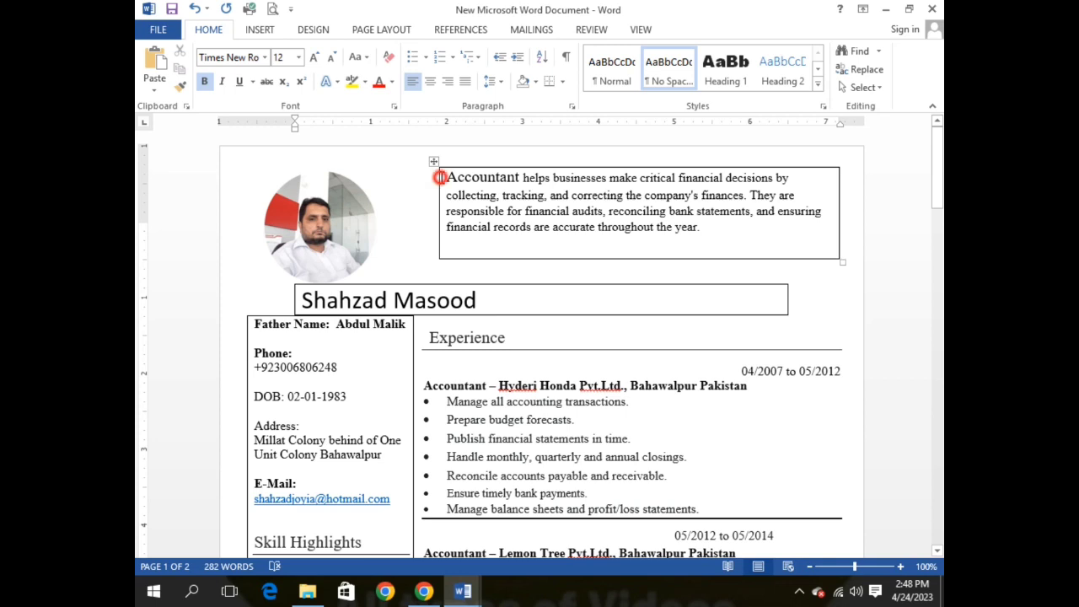
{"action": "left_click", "coordinate": [439, 177]}
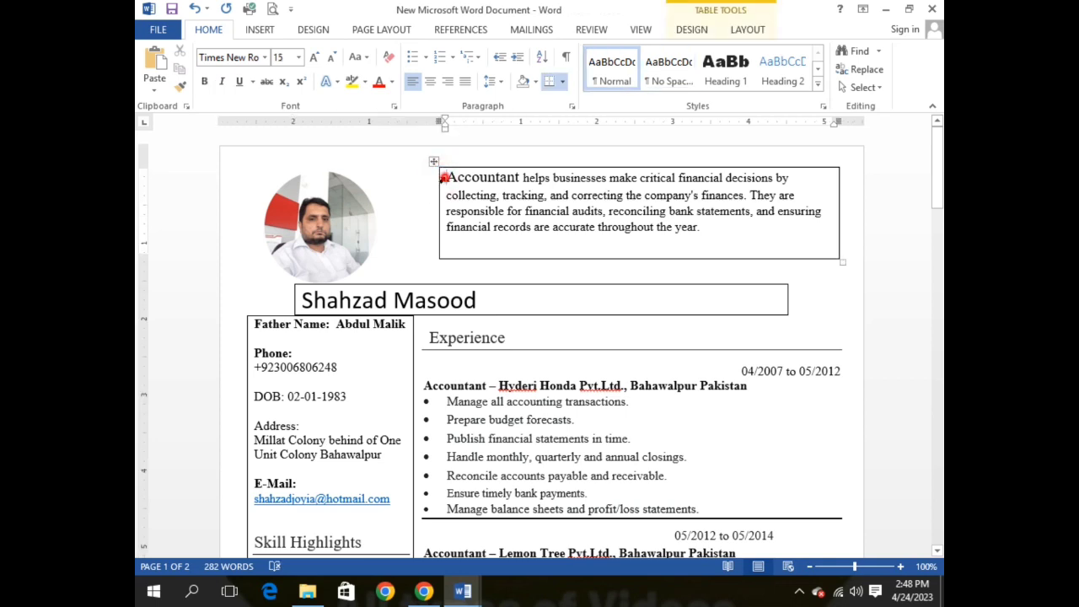
{"action": "left_click", "coordinate": [442, 178]}
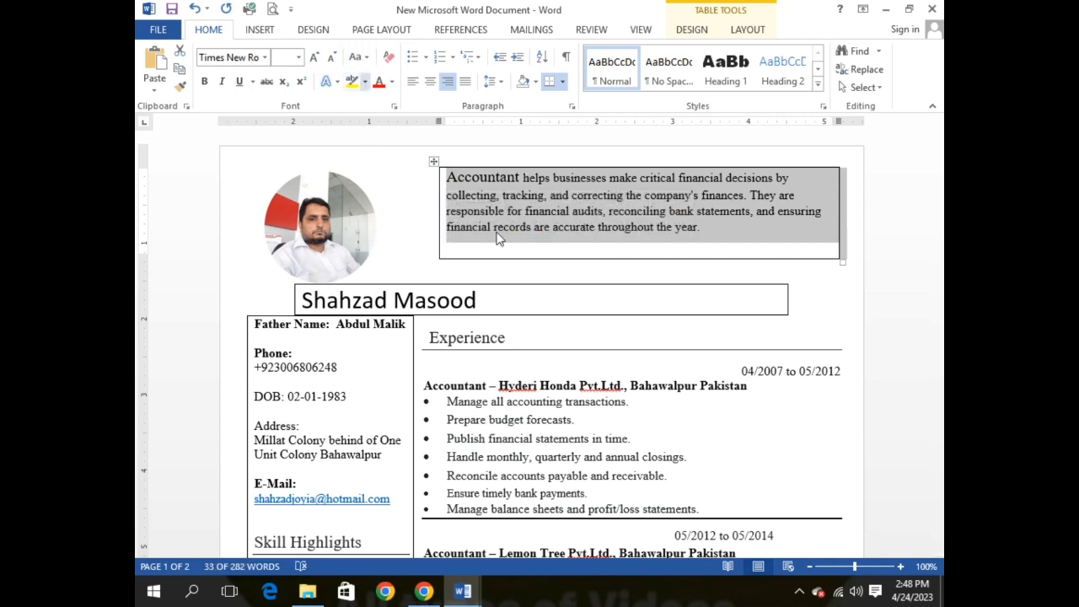
{"action": "left_click", "coordinate": [537, 245]}
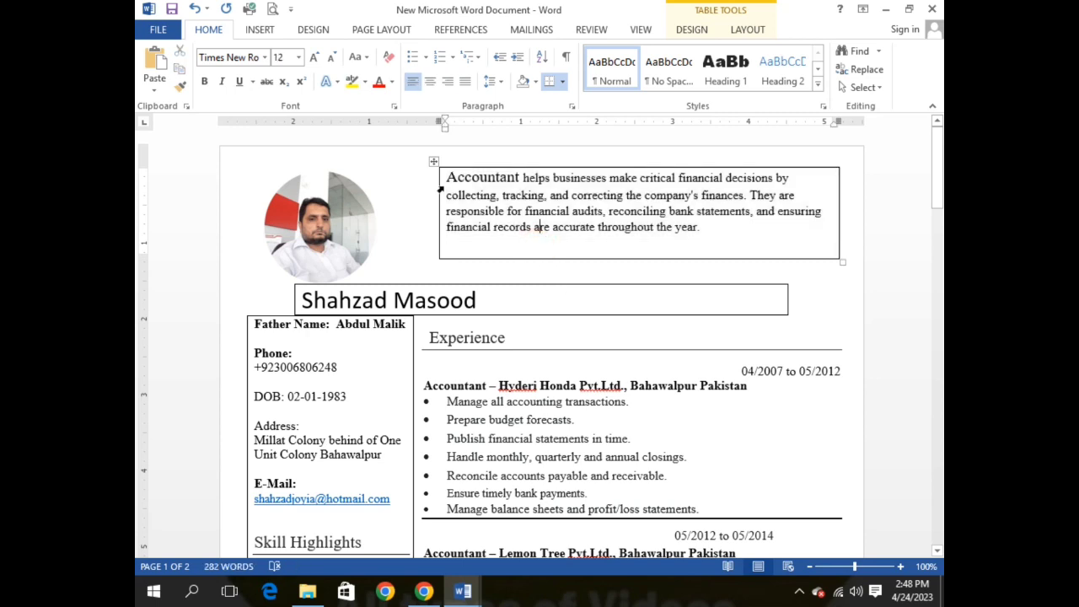
{"action": "double_click", "coordinate": [438, 191]}
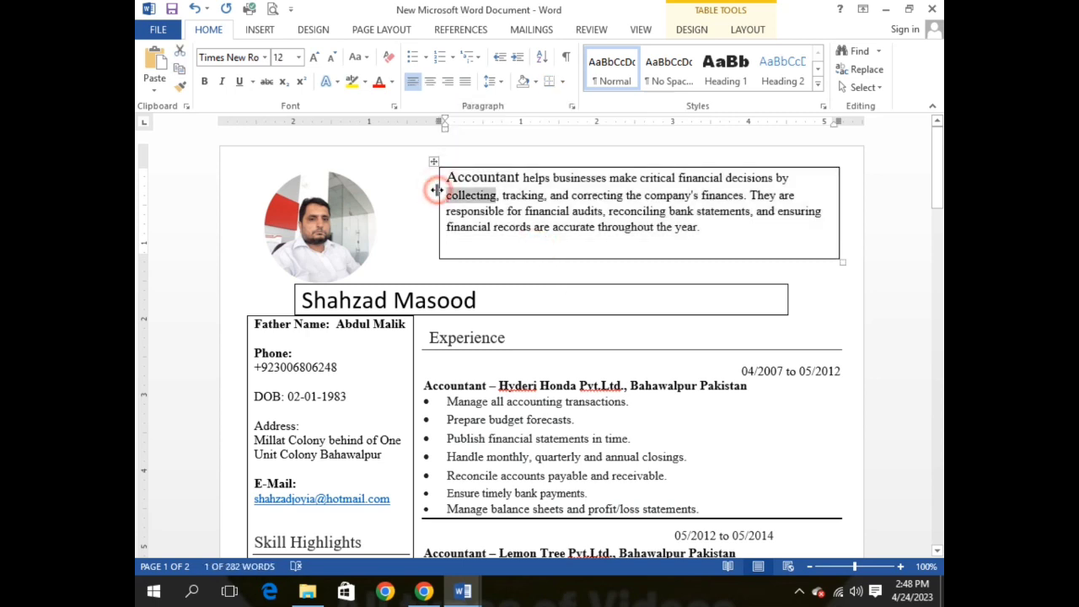
{"action": "left_click", "coordinate": [466, 227]}
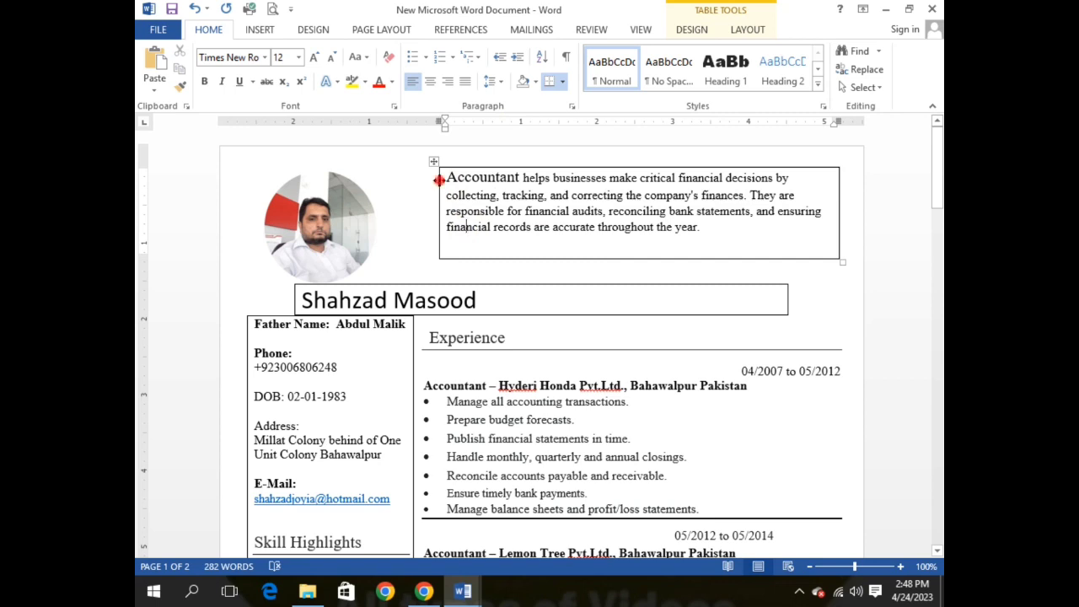
{"action": "left_click", "coordinate": [437, 180]}
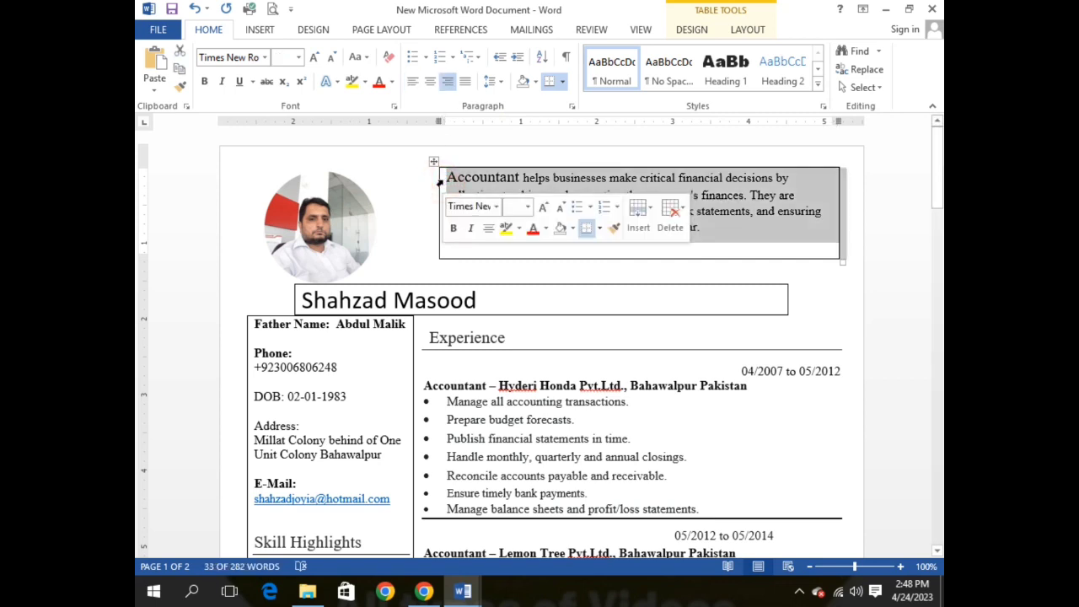
{"action": "left_click", "coordinate": [572, 229]}
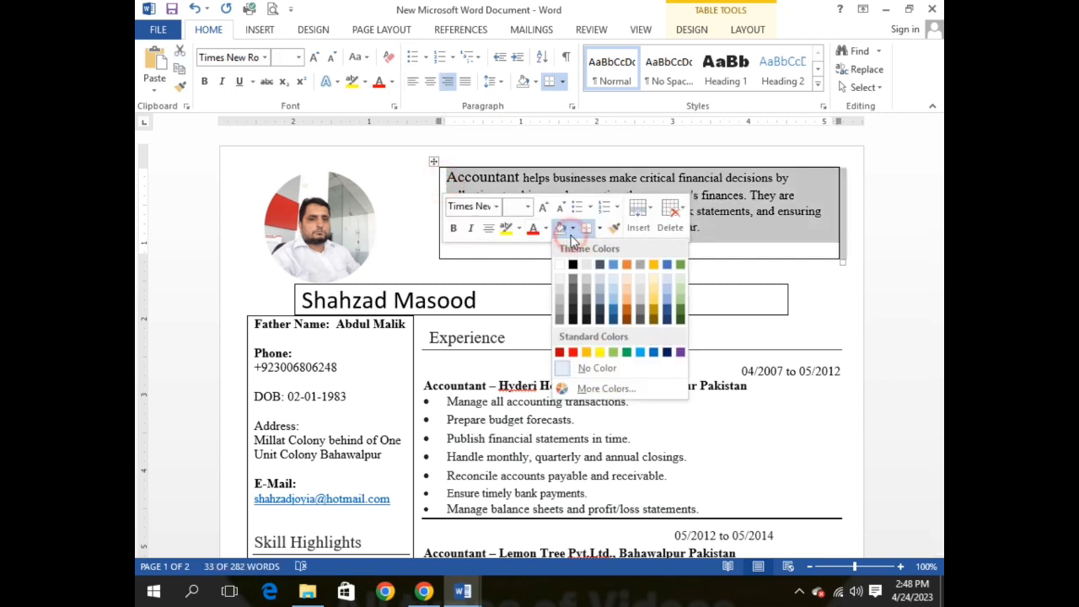
{"action": "left_click", "coordinate": [613, 278]}
{"action": "left_click", "coordinate": [537, 356]}
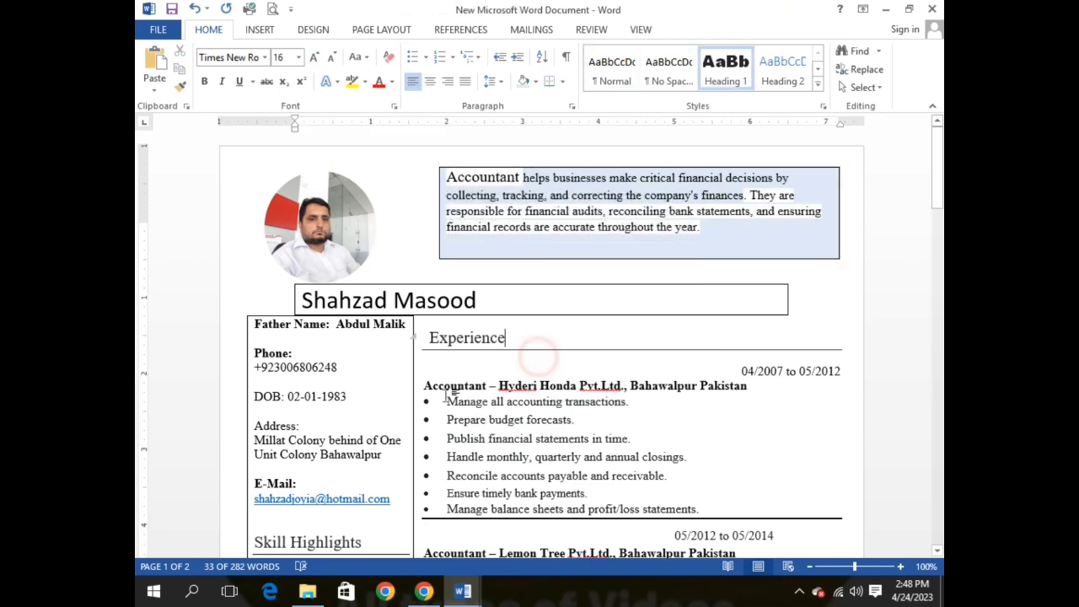
Step: Give the name bar row the same light-blue shading
{"action": "scroll", "coordinate": [521, 225], "scroll_direction": "down", "scroll_amount": 2}
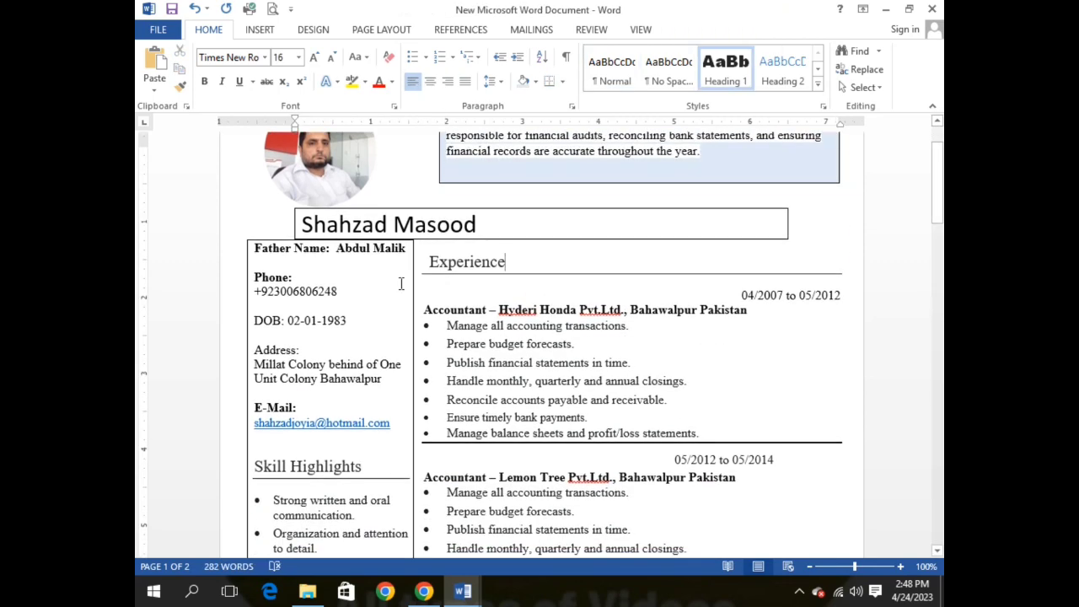
{"action": "left_click", "coordinate": [520, 225]}
{"action": "left_click", "coordinate": [301, 233]}
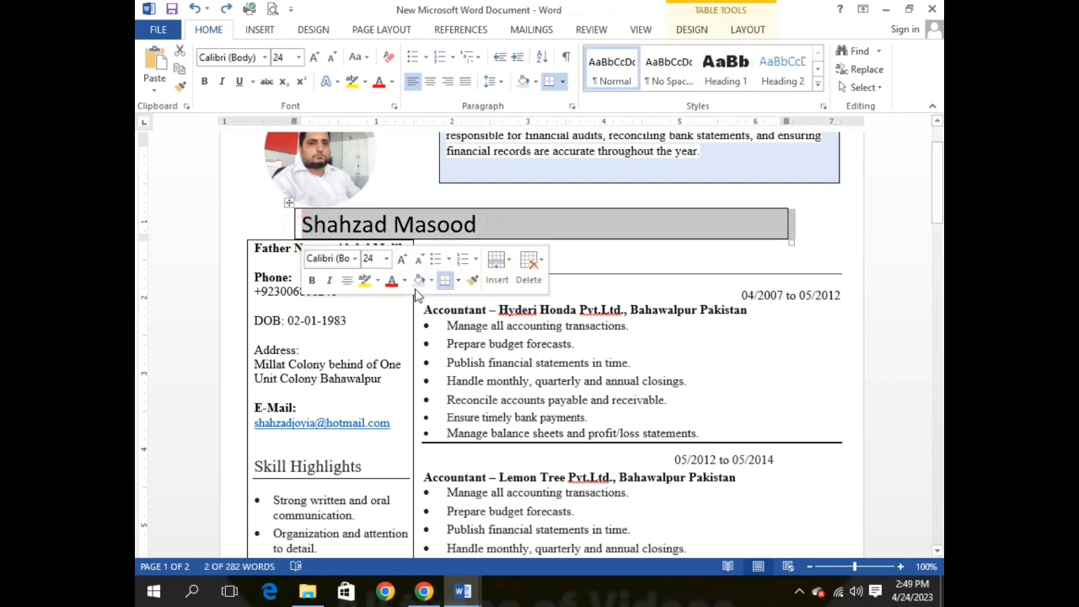
{"action": "left_click", "coordinate": [521, 386]}
Step: Shade the whole left sidebar column light blue to match
{"action": "scroll", "coordinate": [243, 234], "scroll_direction": "down", "scroll_amount": 1}
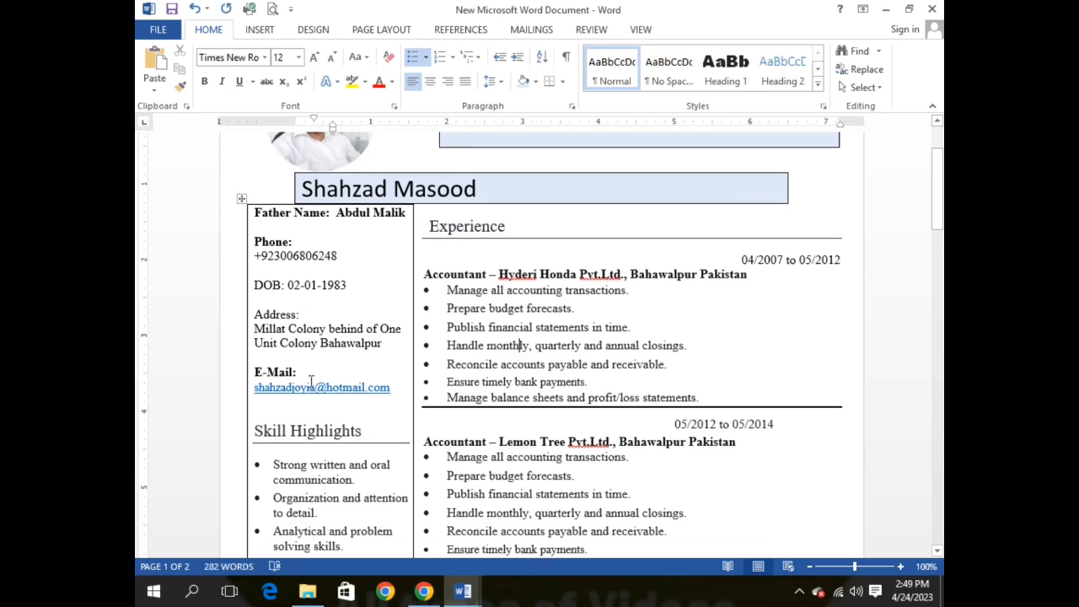
{"action": "left_click", "coordinate": [246, 219]}
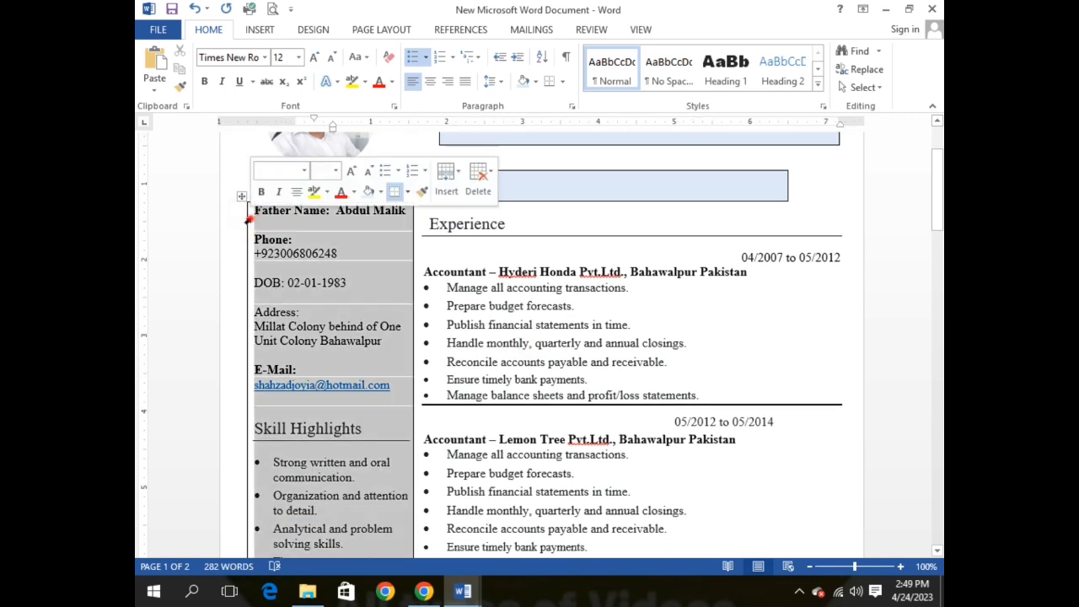
{"action": "left_click", "coordinate": [369, 193]}
{"action": "left_click", "coordinate": [631, 454]}
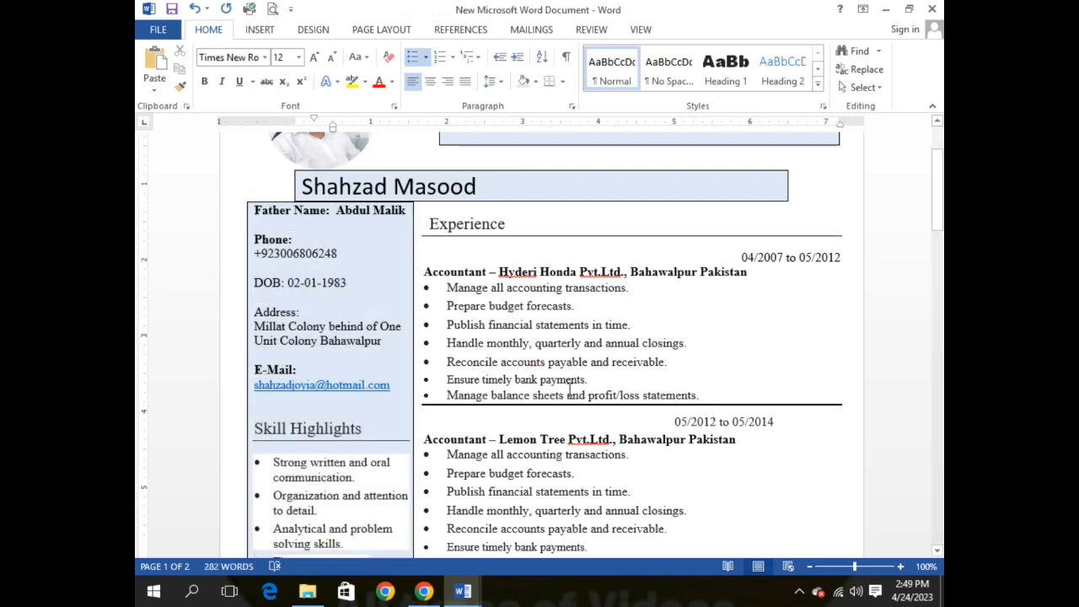
{"action": "scroll", "coordinate": [598, 395], "scroll_direction": "down", "scroll_amount": 15}
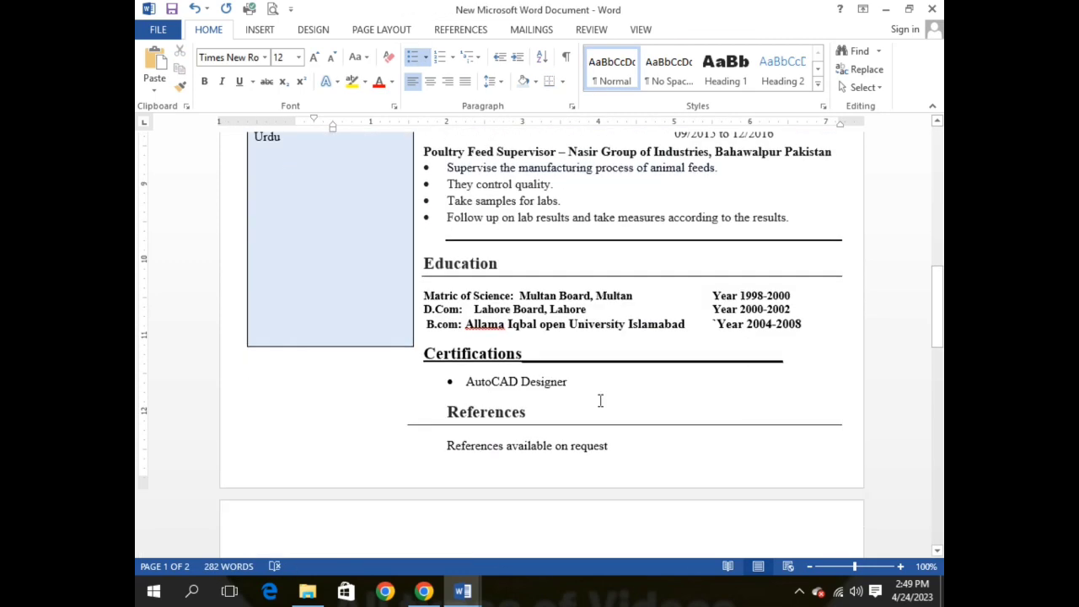
{"action": "scroll", "coordinate": [600, 400], "scroll_direction": "down", "scroll_amount": 4}
{"action": "scroll", "coordinate": [595, 398], "scroll_direction": "up", "scroll_amount": 2}
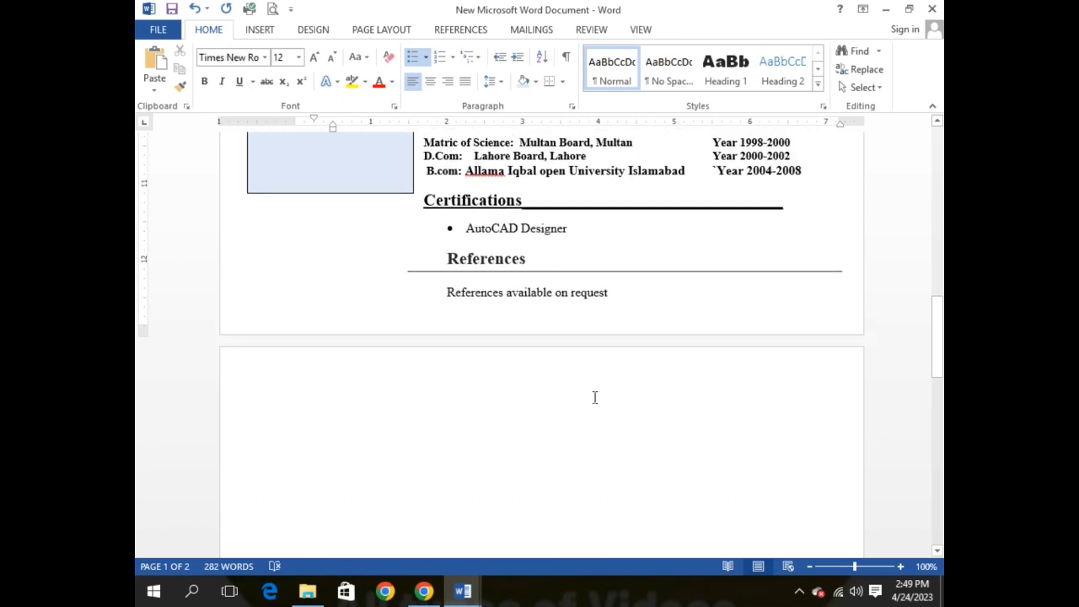
{"action": "scroll", "coordinate": [594, 397], "scroll_direction": "up", "scroll_amount": 15}
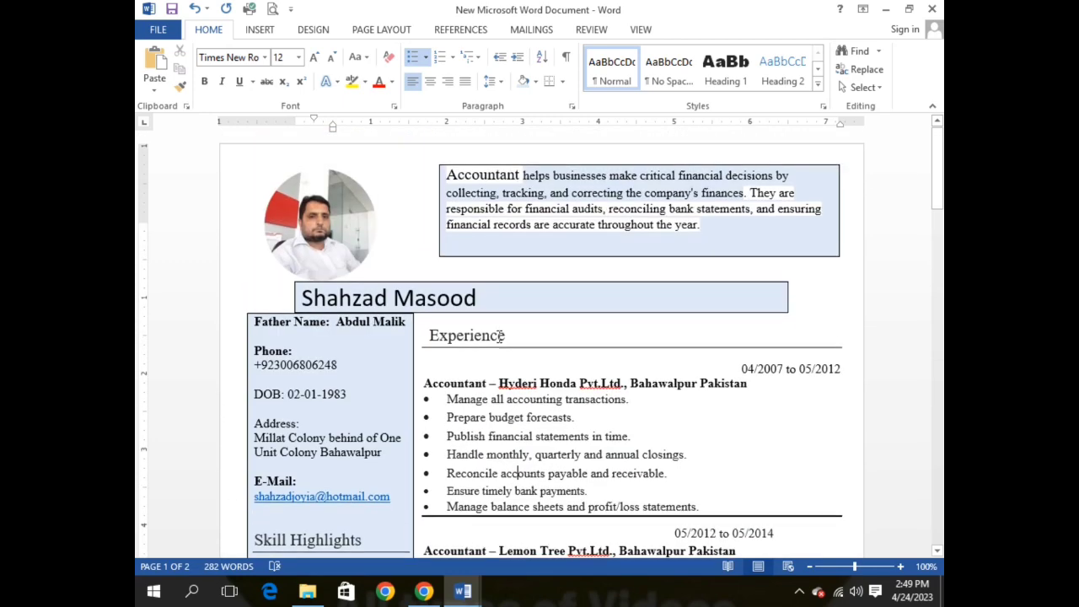
{"action": "left_click", "coordinate": [272, 9]}
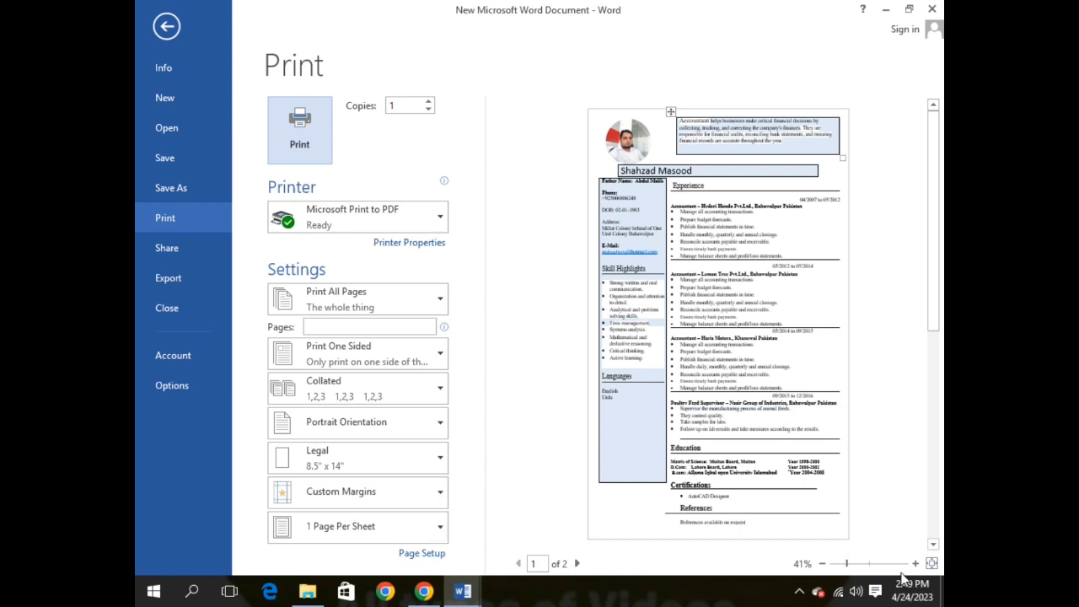
{"action": "left_click", "coordinate": [933, 565]}
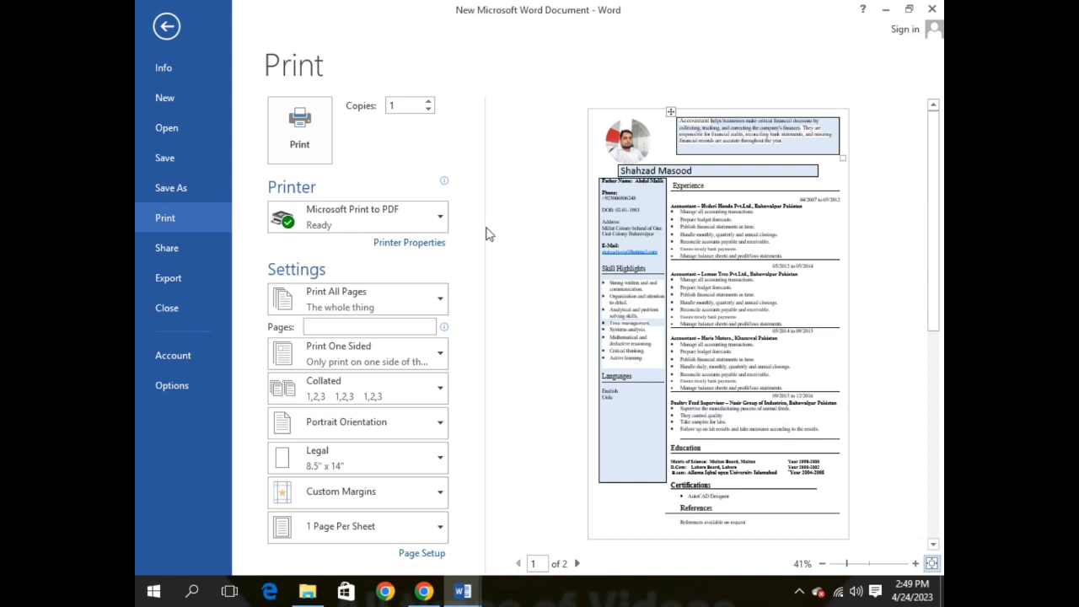
{"action": "left_click", "coordinate": [173, 31]}
{"action": "left_click", "coordinate": [463, 591]}
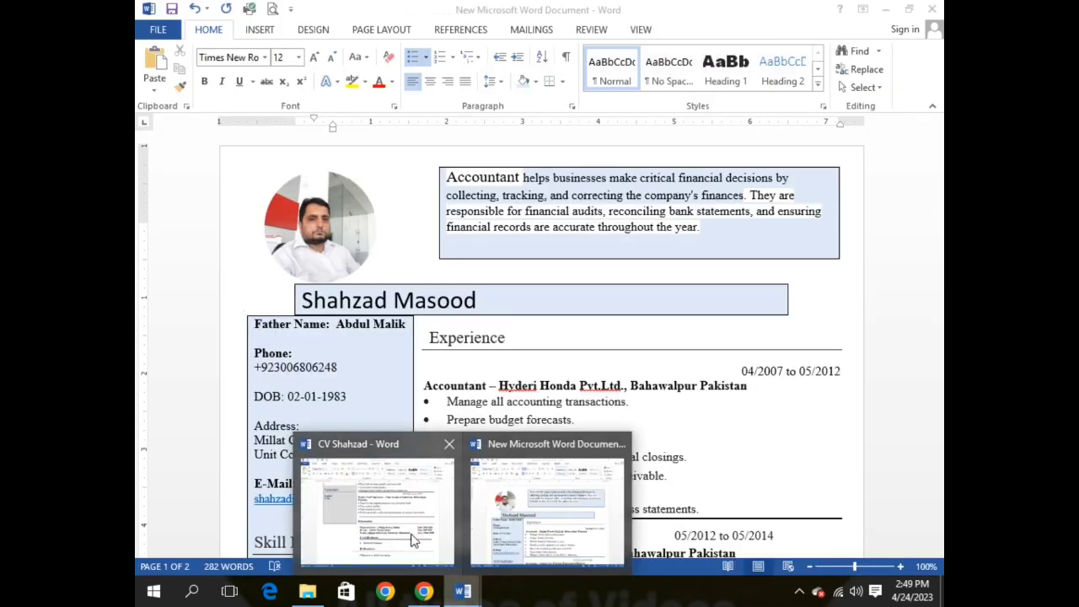
Step: Compare with the reference CV, then drag the round photo up and left above the name bar
{"action": "left_click", "coordinate": [411, 532]}
{"action": "left_click", "coordinate": [933, 9]}
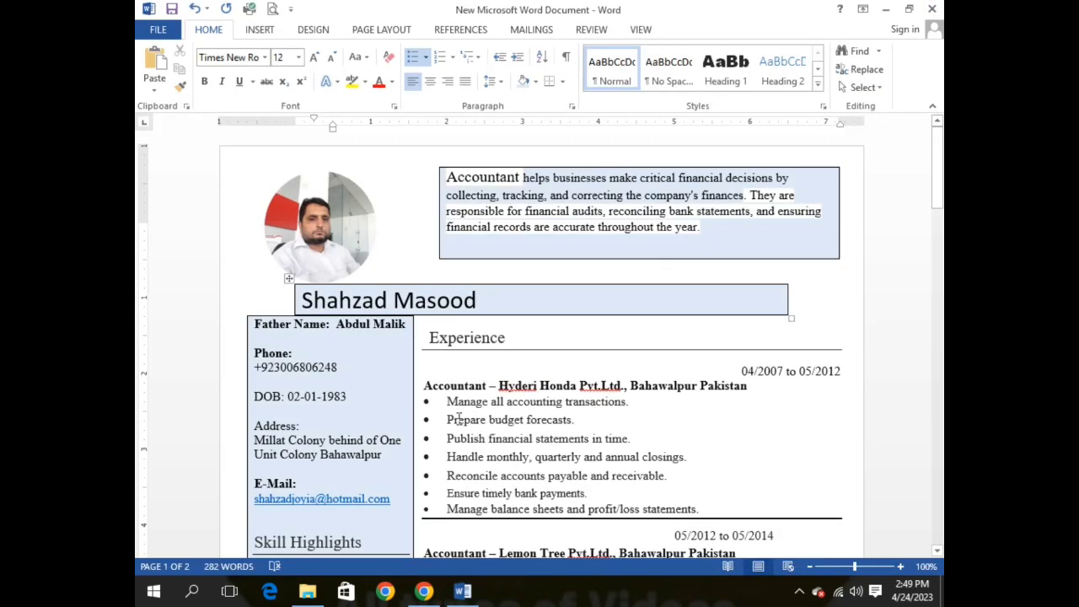
{"action": "left_click_drag", "start_coordinate": [336, 253], "coordinate": [305, 221]}
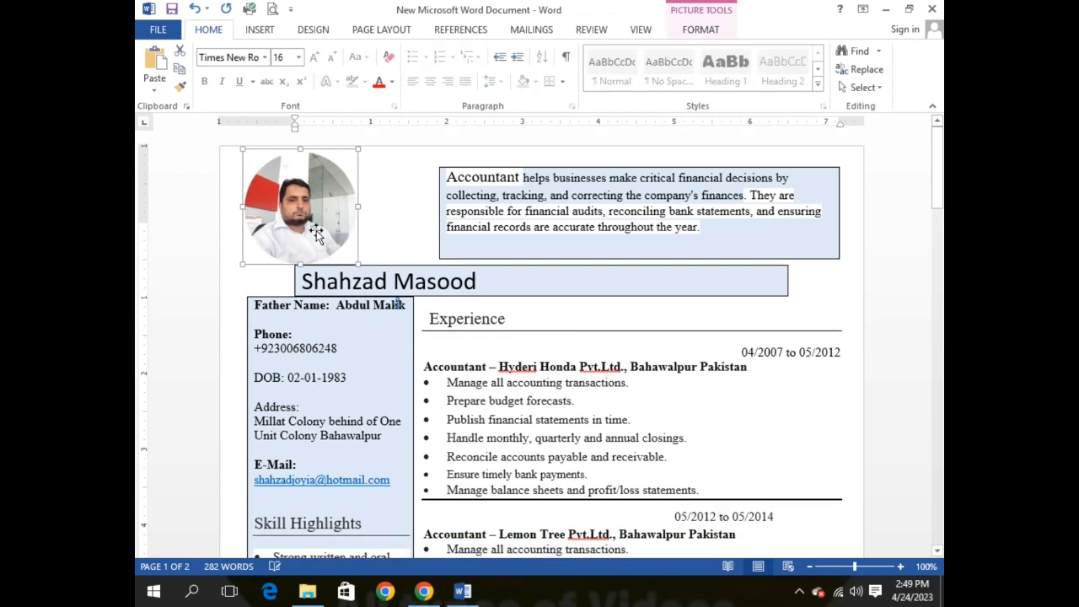
{"action": "left_click", "coordinate": [653, 412]}
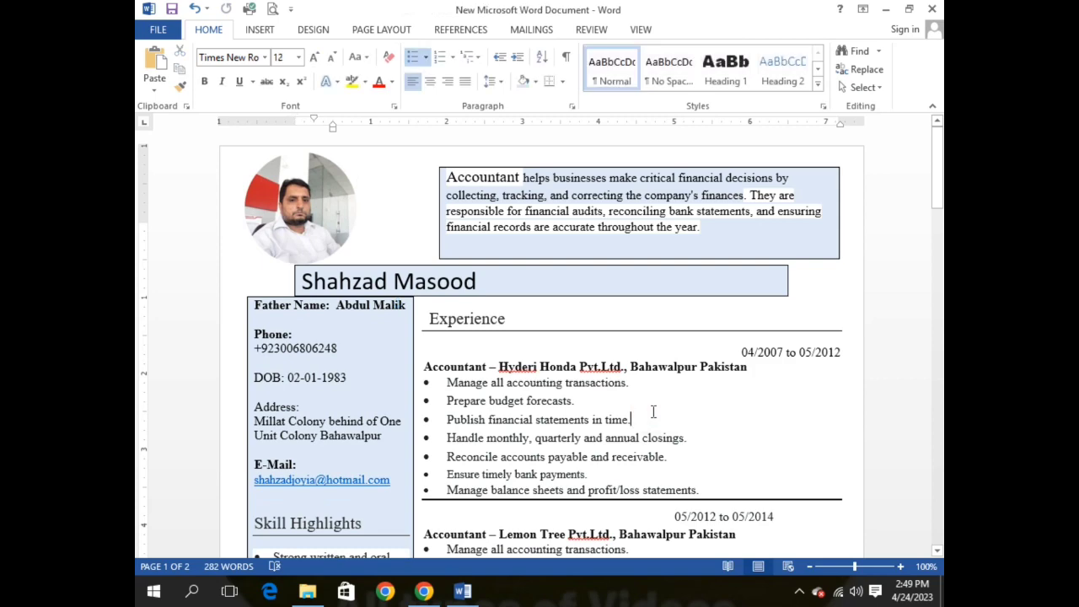
{"action": "scroll", "coordinate": [609, 388], "scroll_direction": "down", "scroll_amount": 20}
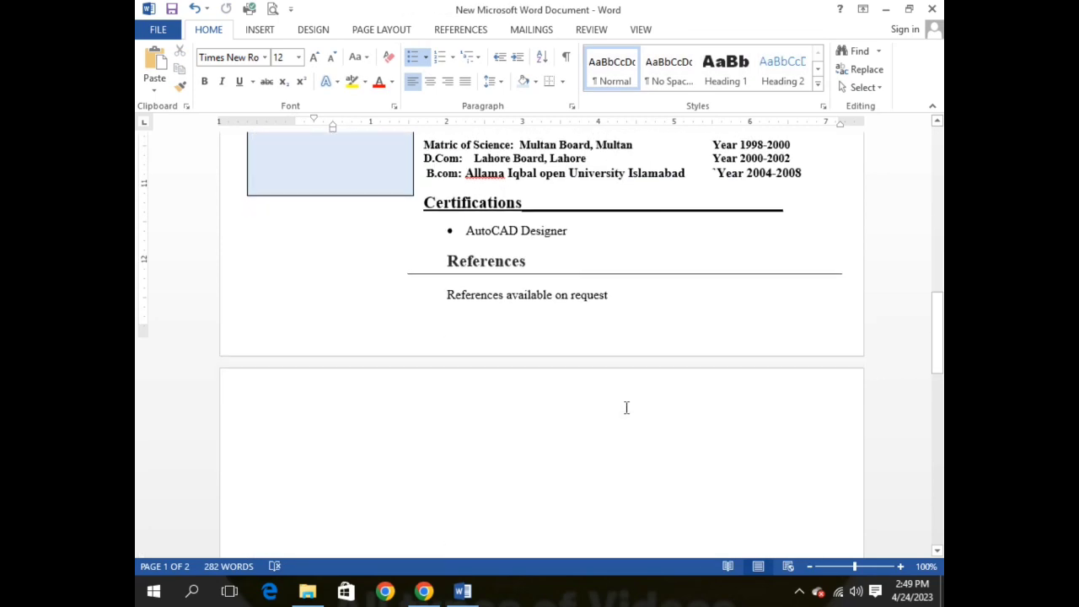
{"action": "scroll", "coordinate": [627, 409], "scroll_direction": "up", "scroll_amount": 8}
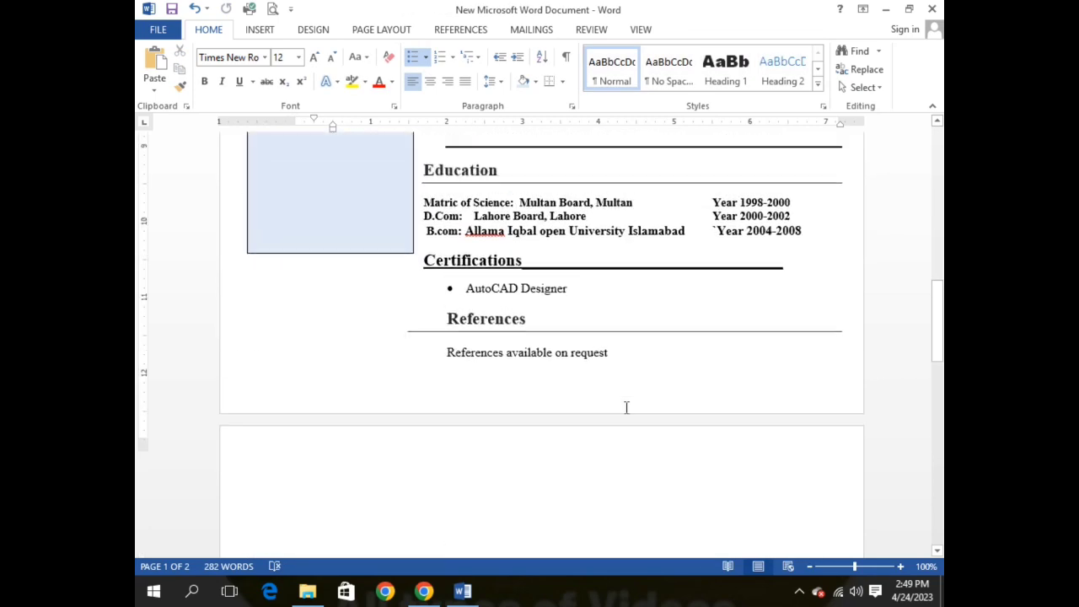
{"action": "scroll", "coordinate": [590, 391], "scroll_direction": "up", "scroll_amount": 3}
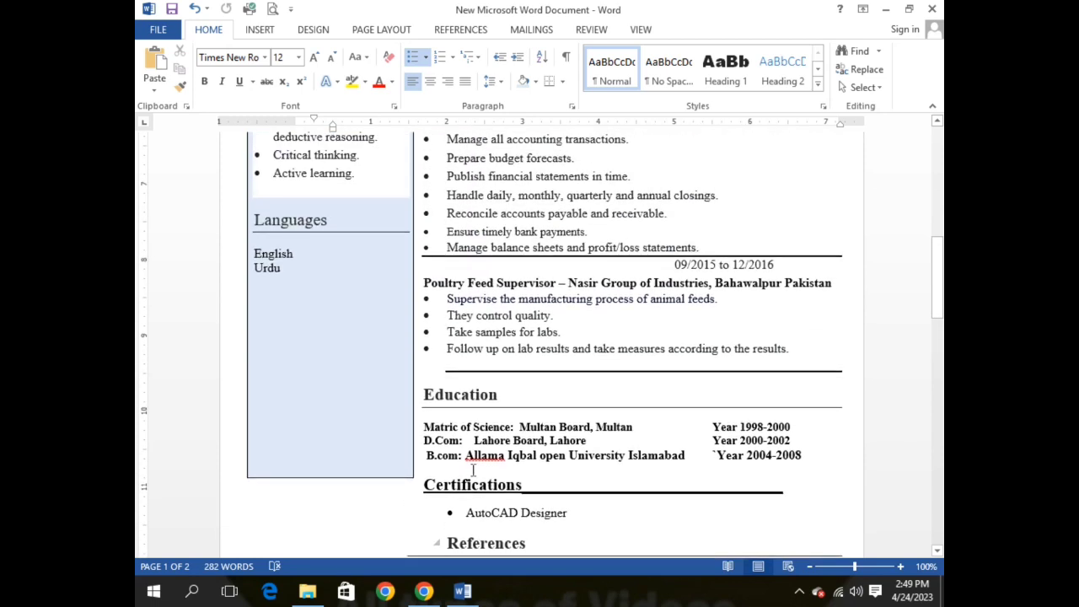
Step: Drag the table's resize handle to narrow the left sidebar, undo the change, and check the layout
{"action": "left_click_drag", "start_coordinate": [413, 480], "coordinate": [379, 495]}
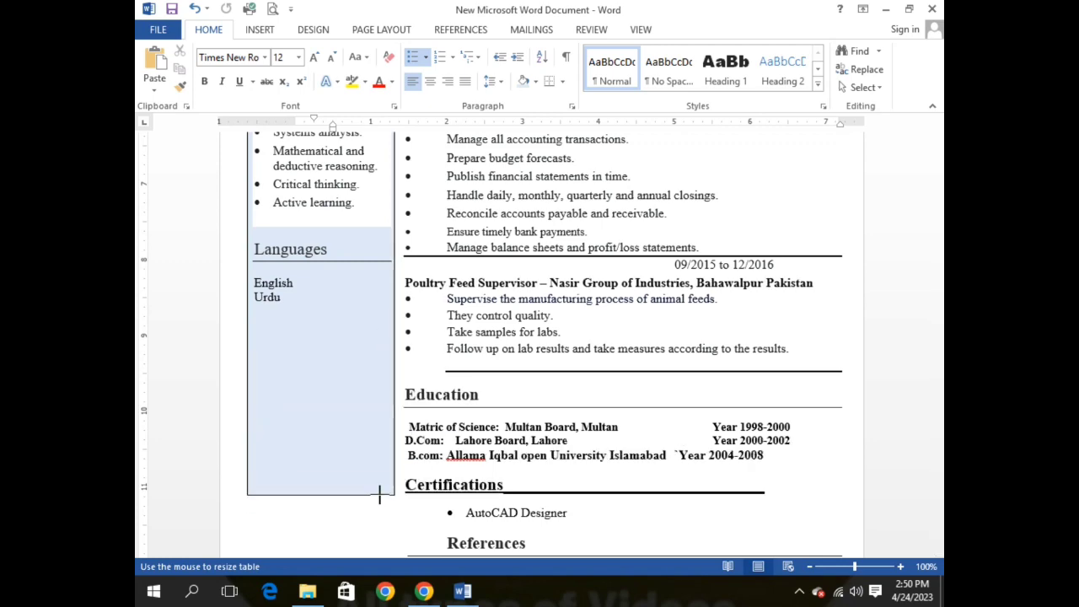
{"action": "key", "text": "ctrl+z"}
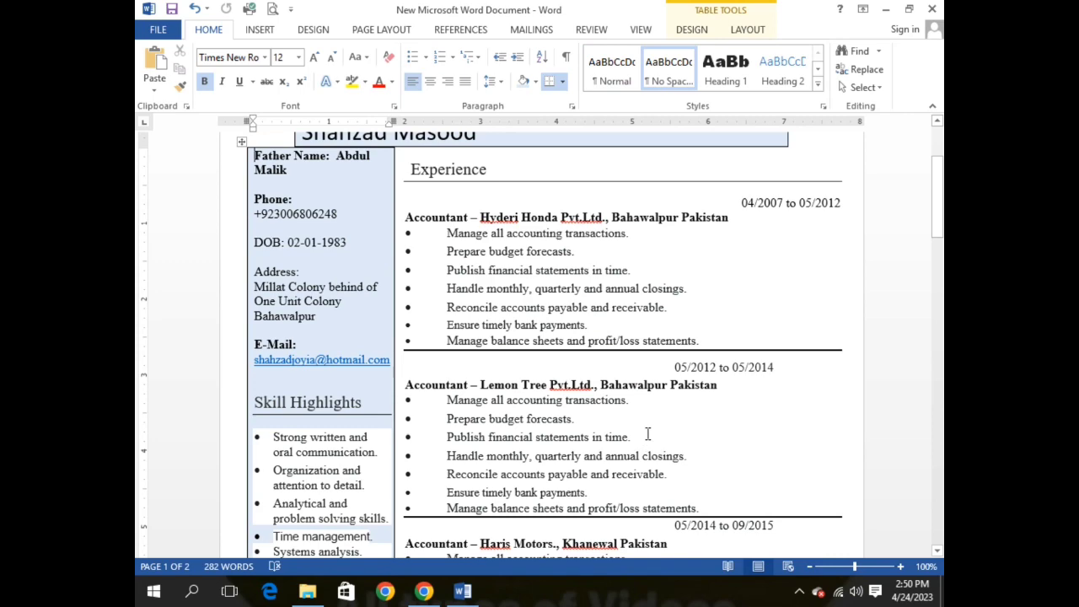
{"action": "scroll", "coordinate": [647, 433], "scroll_direction": "down", "scroll_amount": 10}
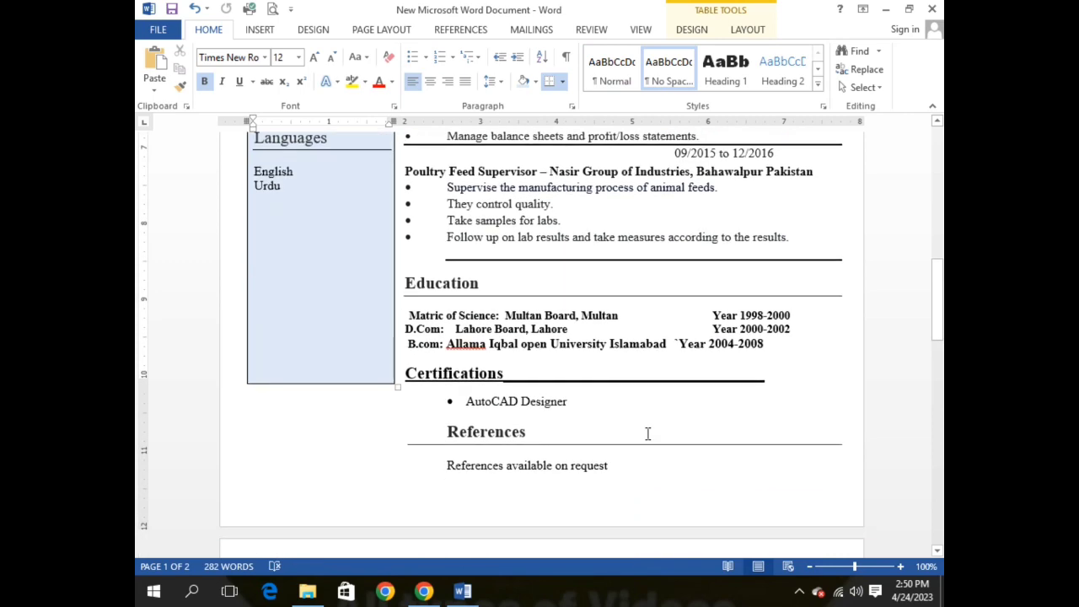
{"action": "scroll", "coordinate": [647, 434], "scroll_direction": "up", "scroll_amount": 9}
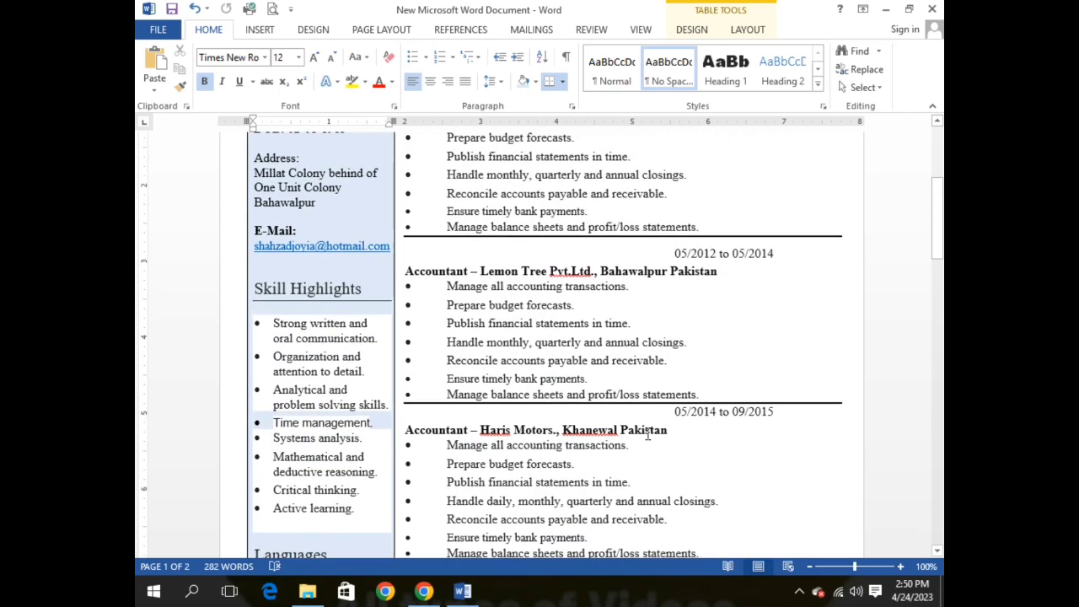
{"action": "scroll", "coordinate": [648, 433], "scroll_direction": "up", "scroll_amount": 4}
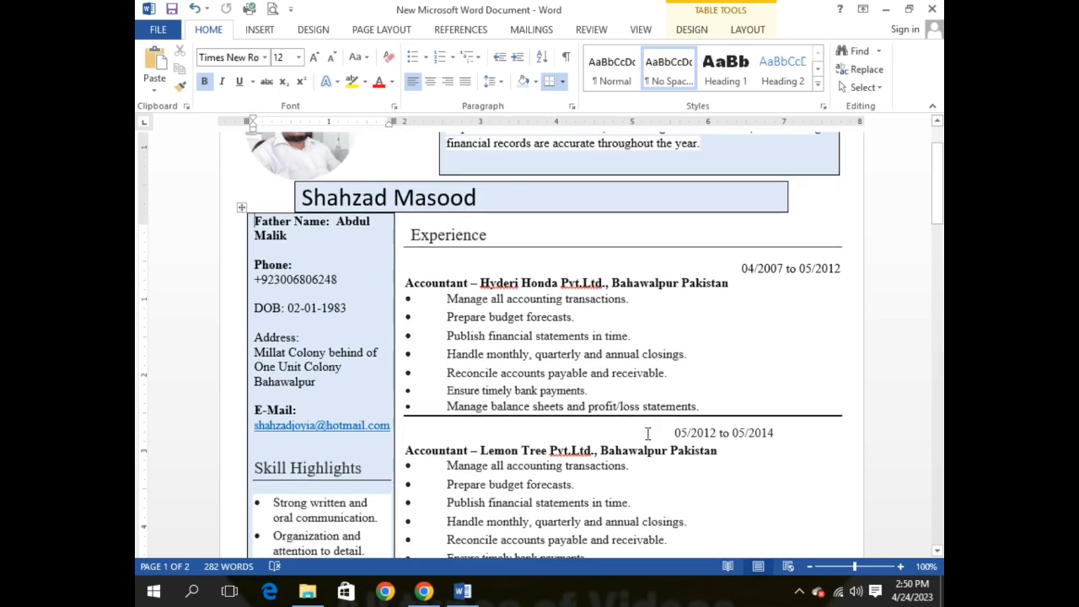
{"action": "scroll", "coordinate": [647, 433], "scroll_direction": "up", "scroll_amount": 3}
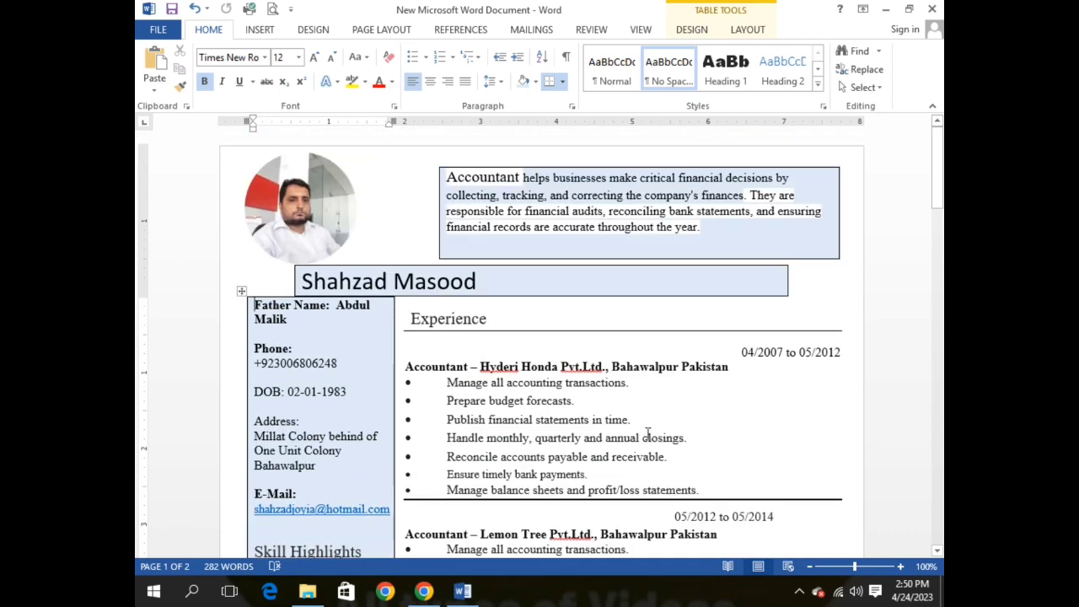
{"action": "scroll", "coordinate": [647, 434], "scroll_direction": "down", "scroll_amount": 7}
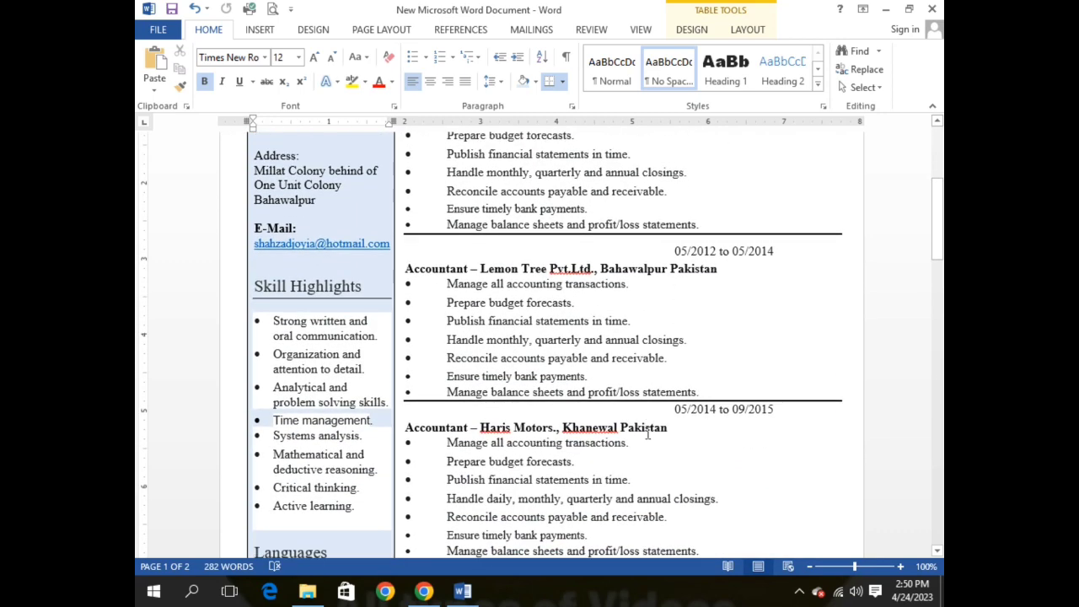
{"action": "scroll", "coordinate": [648, 433], "scroll_direction": "down", "scroll_amount": 2}
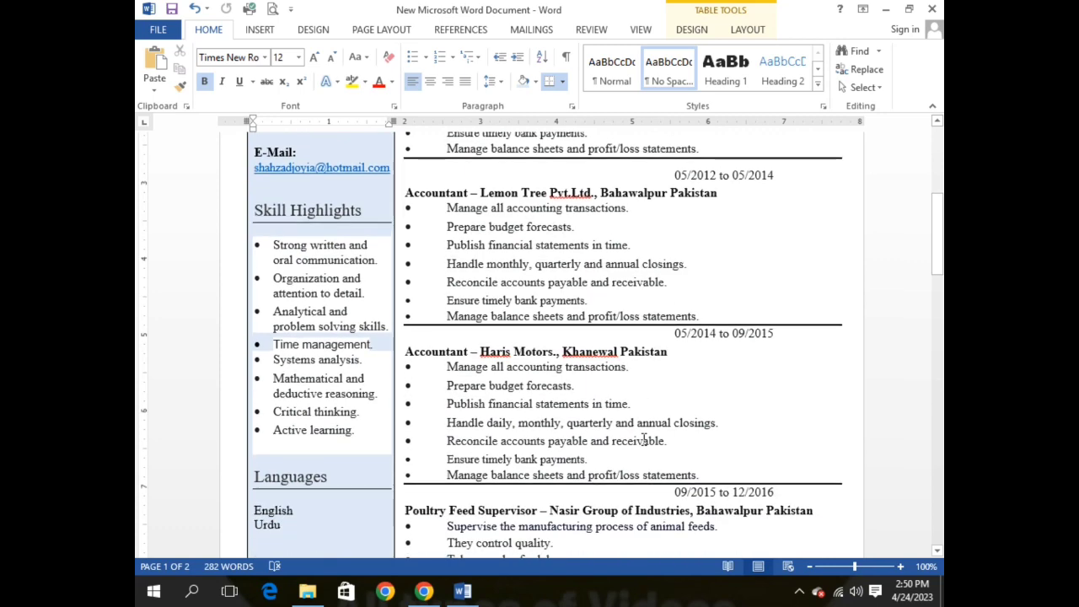
{"action": "scroll", "coordinate": [641, 441], "scroll_direction": "down", "scroll_amount": 1}
{"action": "scroll", "coordinate": [641, 441], "scroll_direction": "up", "scroll_amount": 2}
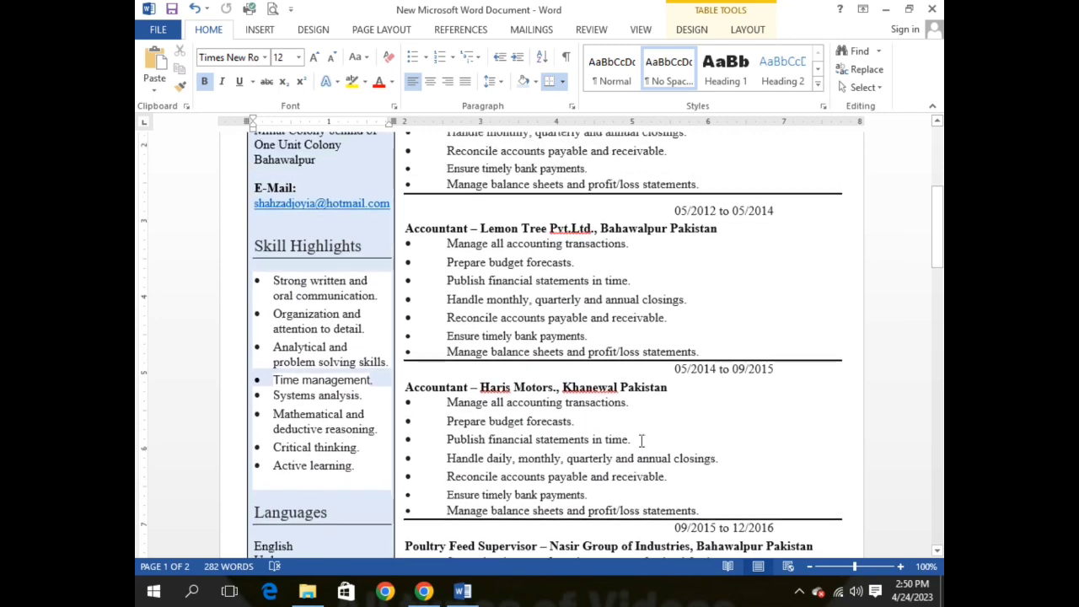
{"action": "scroll", "coordinate": [641, 441], "scroll_direction": "up", "scroll_amount": 8}
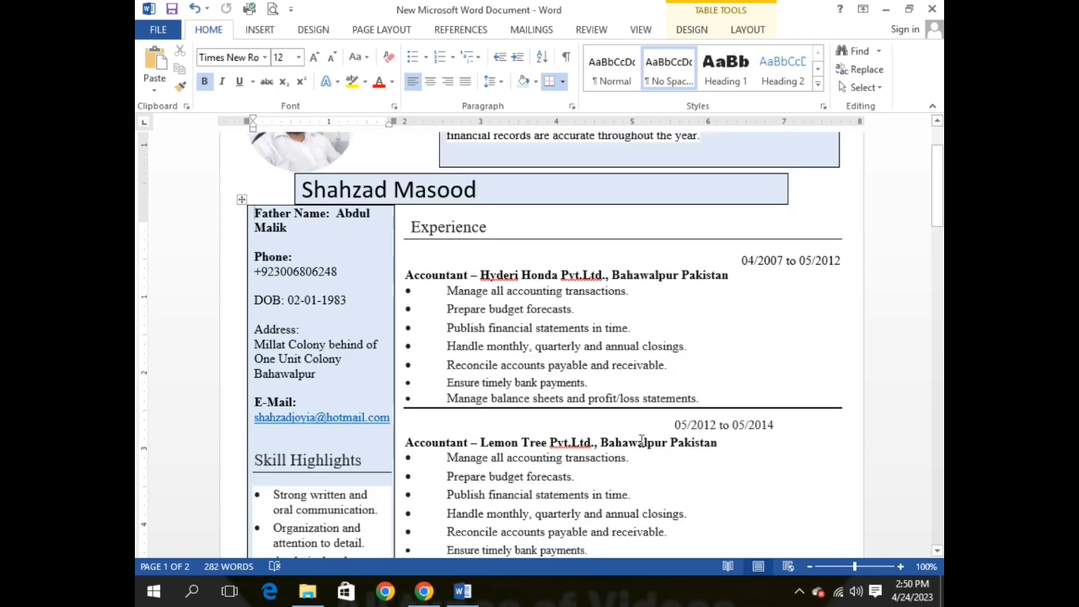
{"action": "scroll", "coordinate": [618, 440], "scroll_direction": "down", "scroll_amount": 5}
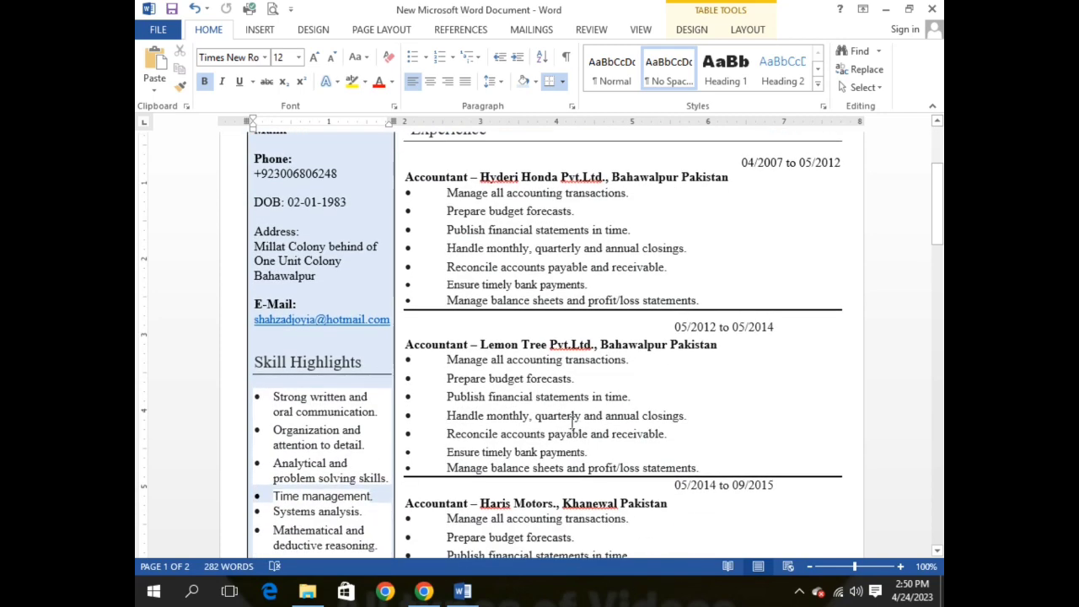
{"action": "scroll", "coordinate": [505, 379], "scroll_direction": "down", "scroll_amount": 7}
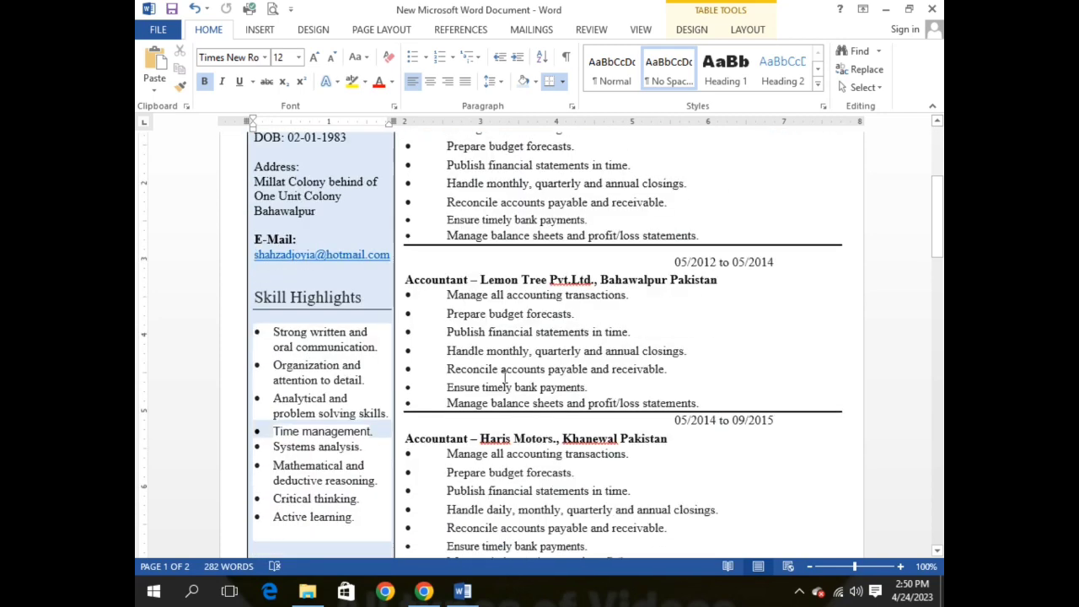
Step: Review the finished CV, then close Word and save the changes
{"action": "scroll", "coordinate": [506, 379], "scroll_direction": "up", "scroll_amount": 12}
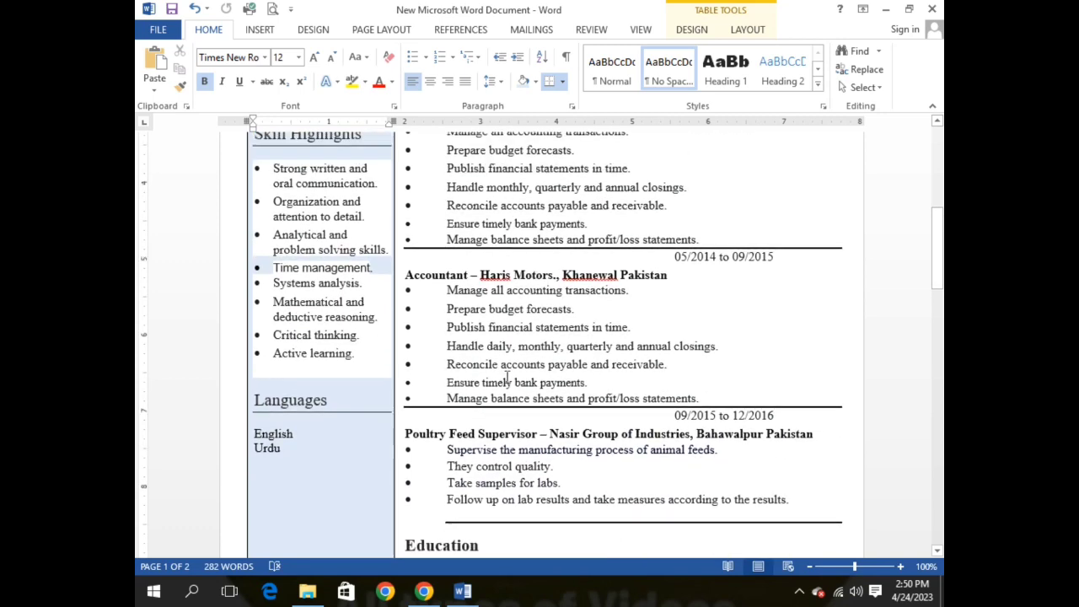
{"action": "scroll", "coordinate": [507, 379], "scroll_direction": "down", "scroll_amount": 10}
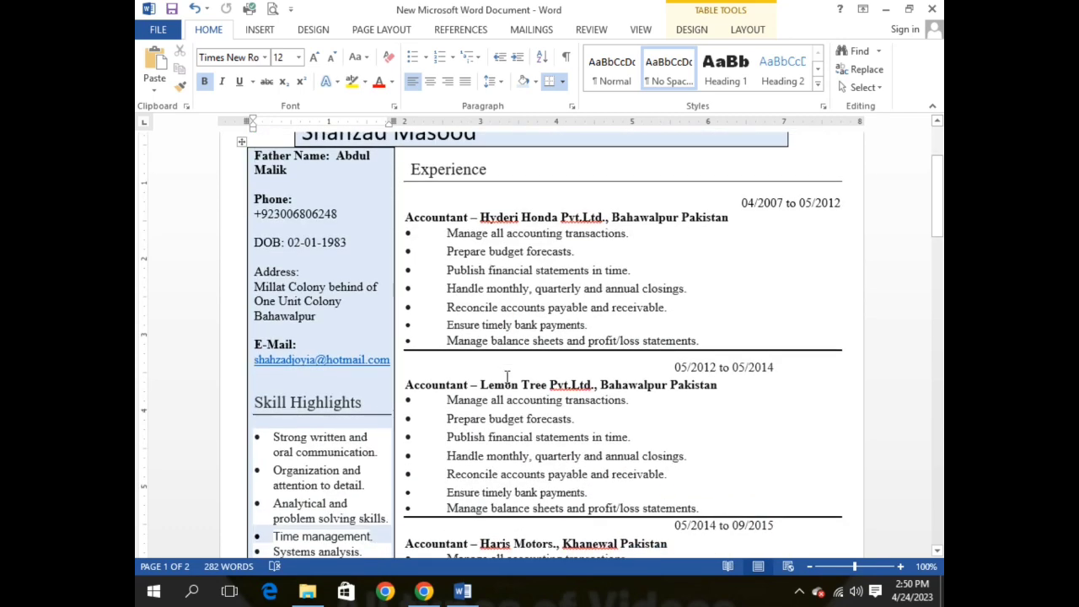
{"action": "scroll", "coordinate": [514, 392], "scroll_direction": "down", "scroll_amount": 4}
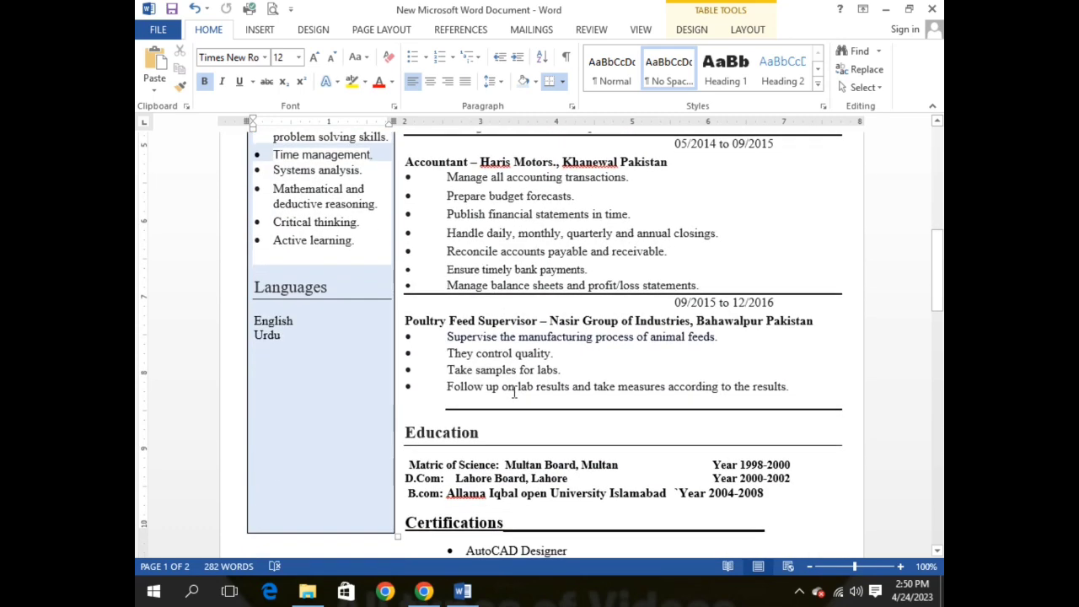
{"action": "scroll", "coordinate": [513, 392], "scroll_direction": "down", "scroll_amount": 1}
{"action": "scroll", "coordinate": [514, 392], "scroll_direction": "down", "scroll_amount": 3}
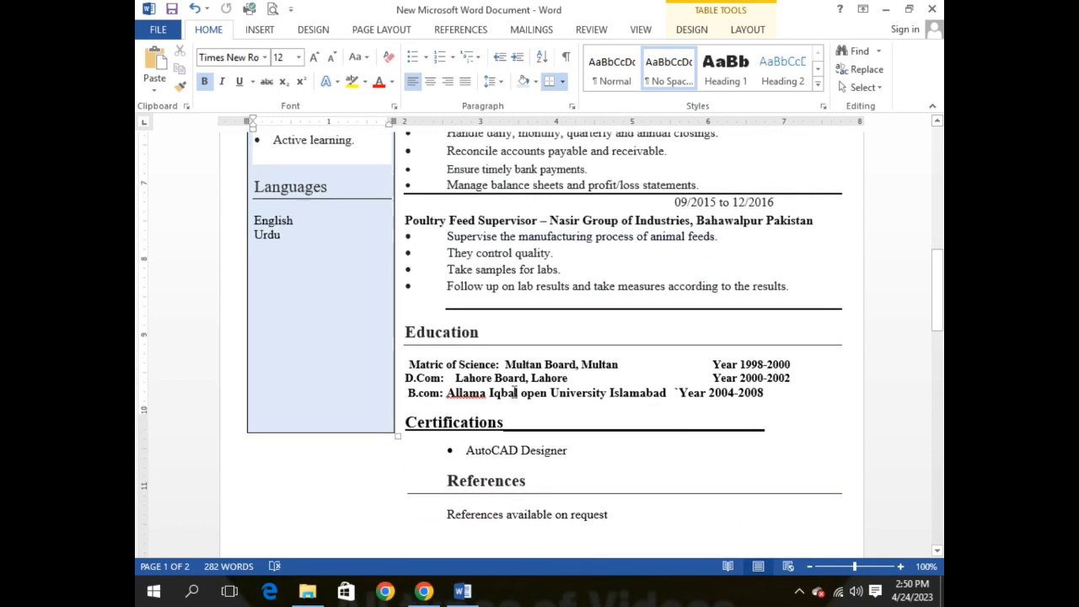
{"action": "scroll", "coordinate": [514, 392], "scroll_direction": "down", "scroll_amount": 3}
{"action": "scroll", "coordinate": [513, 392], "scroll_direction": "up", "scroll_amount": 20}
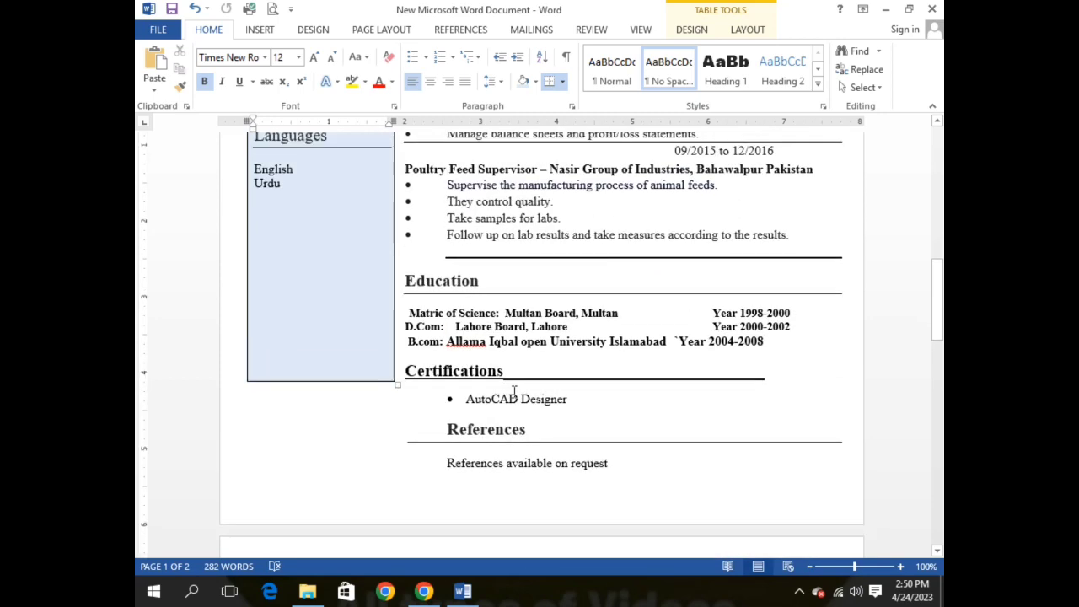
{"action": "scroll", "coordinate": [513, 392], "scroll_direction": "up", "scroll_amount": 1}
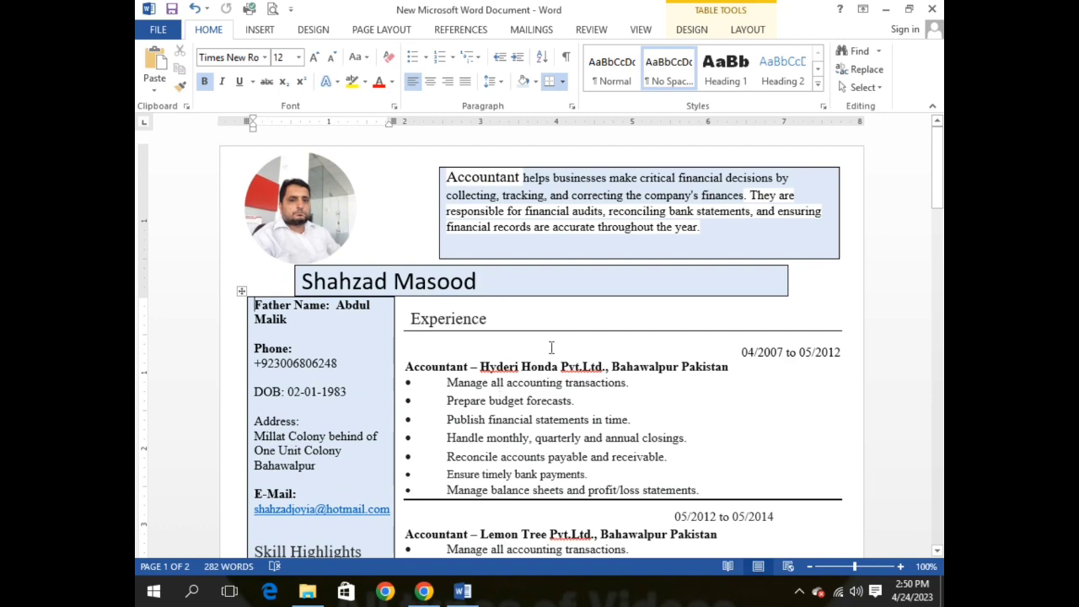
{"action": "scroll", "coordinate": [513, 392], "scroll_direction": "down", "scroll_amount": 3}
{"action": "scroll", "coordinate": [506, 362], "scroll_direction": "up", "scroll_amount": 4}
{"action": "scroll", "coordinate": [574, 338], "scroll_direction": "down", "scroll_amount": 3}
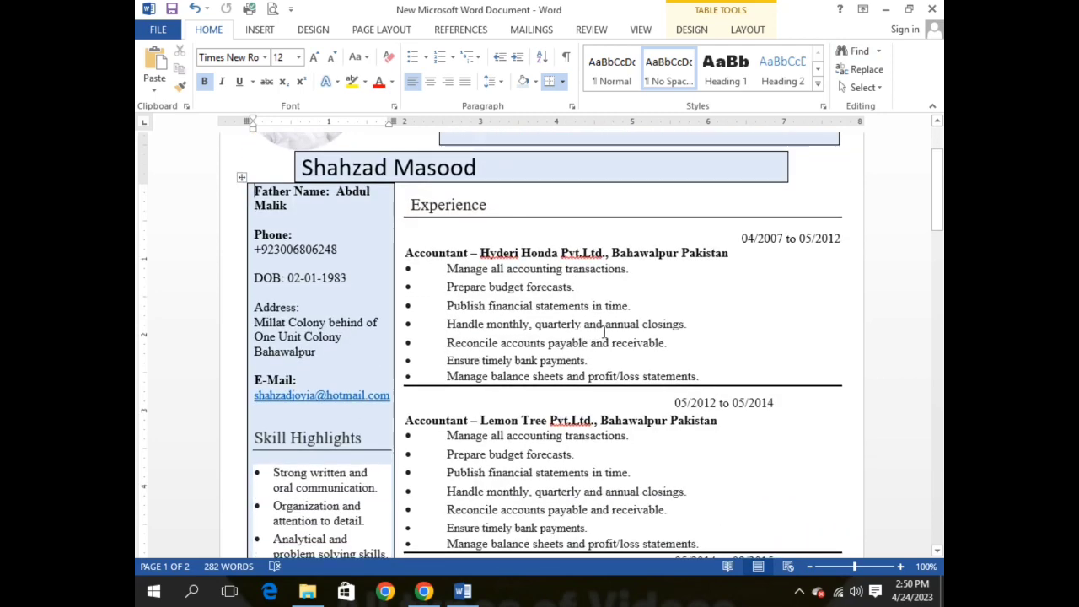
{"action": "scroll", "coordinate": [627, 331], "scroll_direction": "up", "scroll_amount": 3}
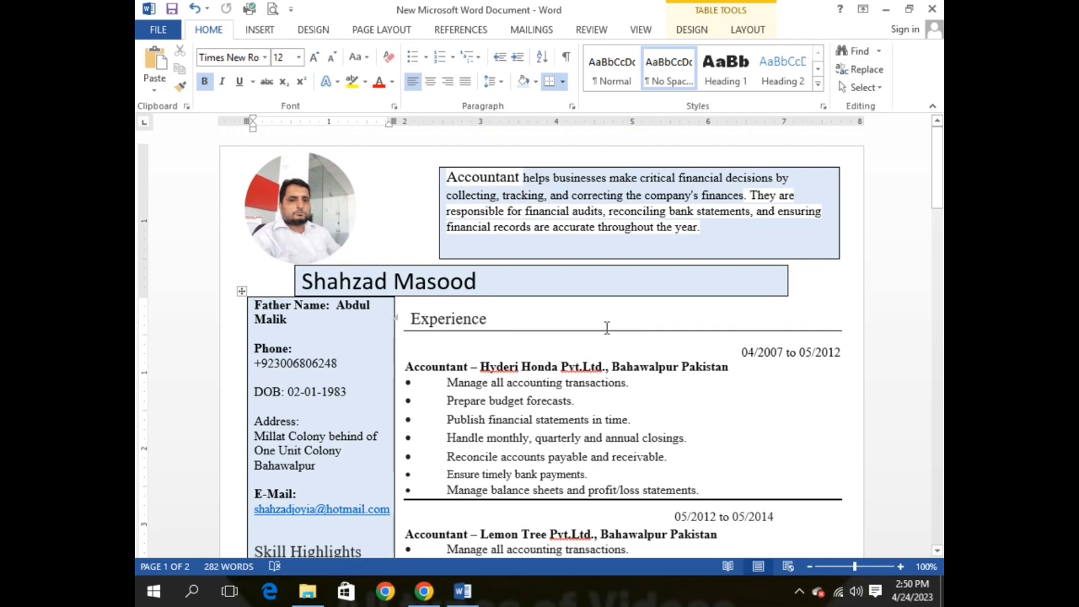
{"action": "left_click", "coordinate": [932, 9]}
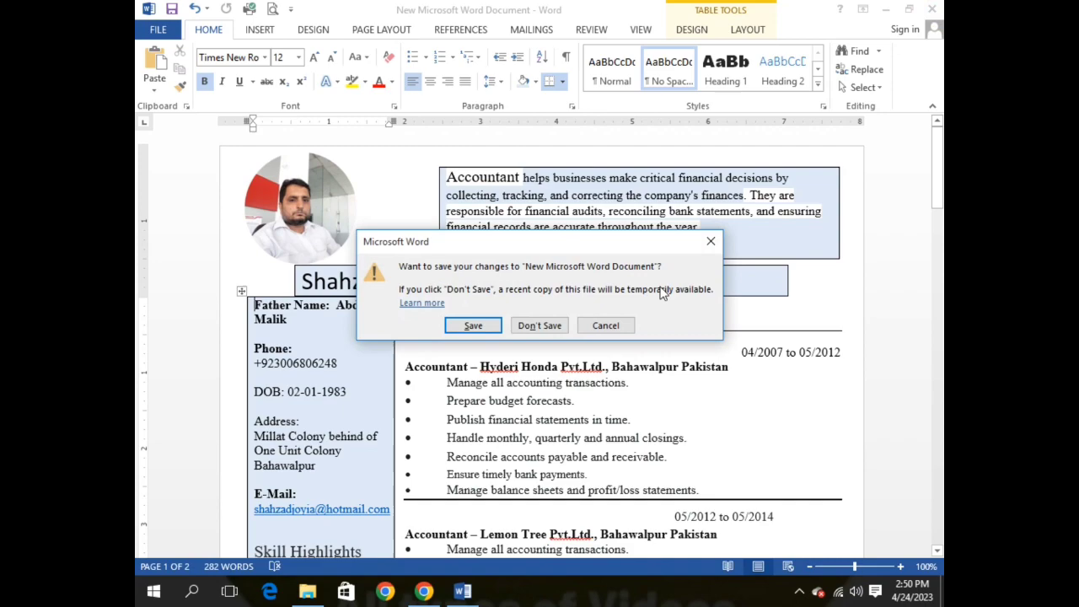
{"action": "left_click", "coordinate": [474, 326]}
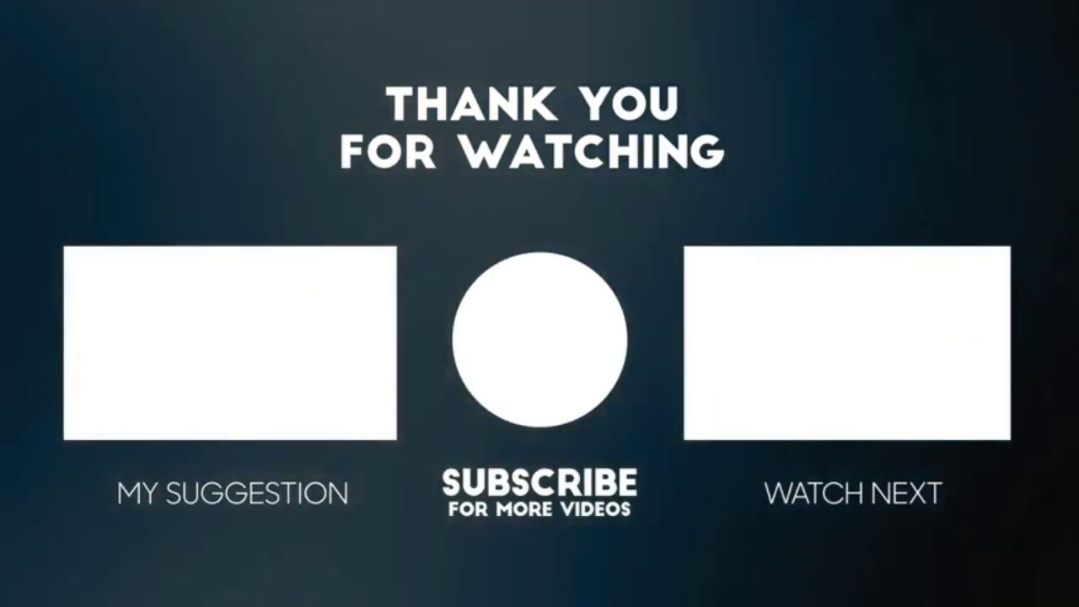